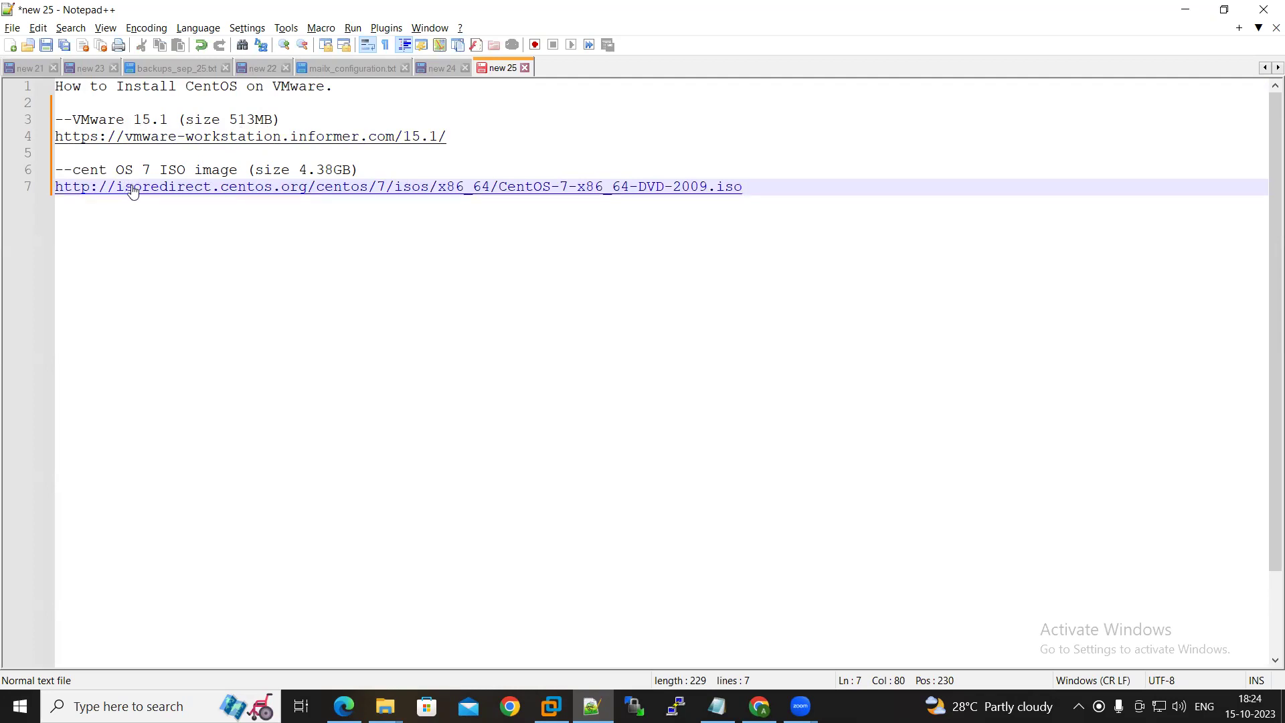
Check the CentOS 7 ISO and VMware installer in the D: Downloads folder, then show the desktop
mouse_move(385, 707)
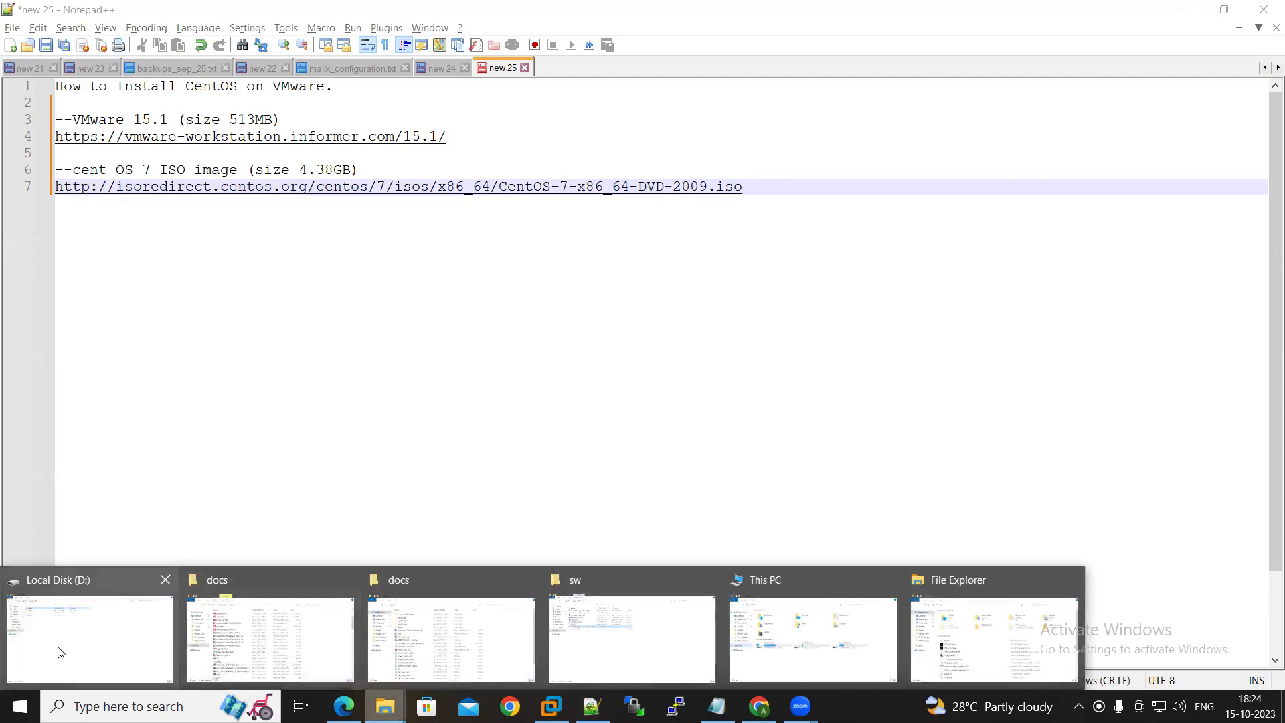
left_click(57, 652)
left_click(69, 140)
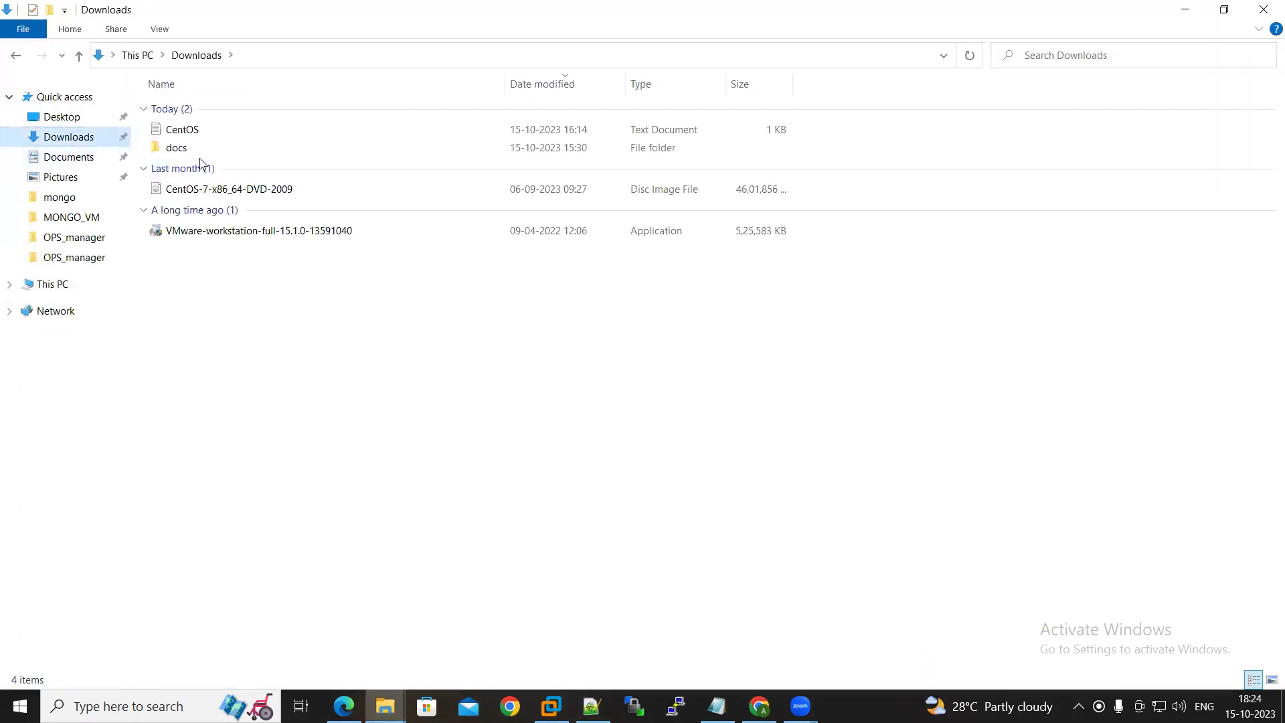
left_click(208, 194)
left_click(212, 233)
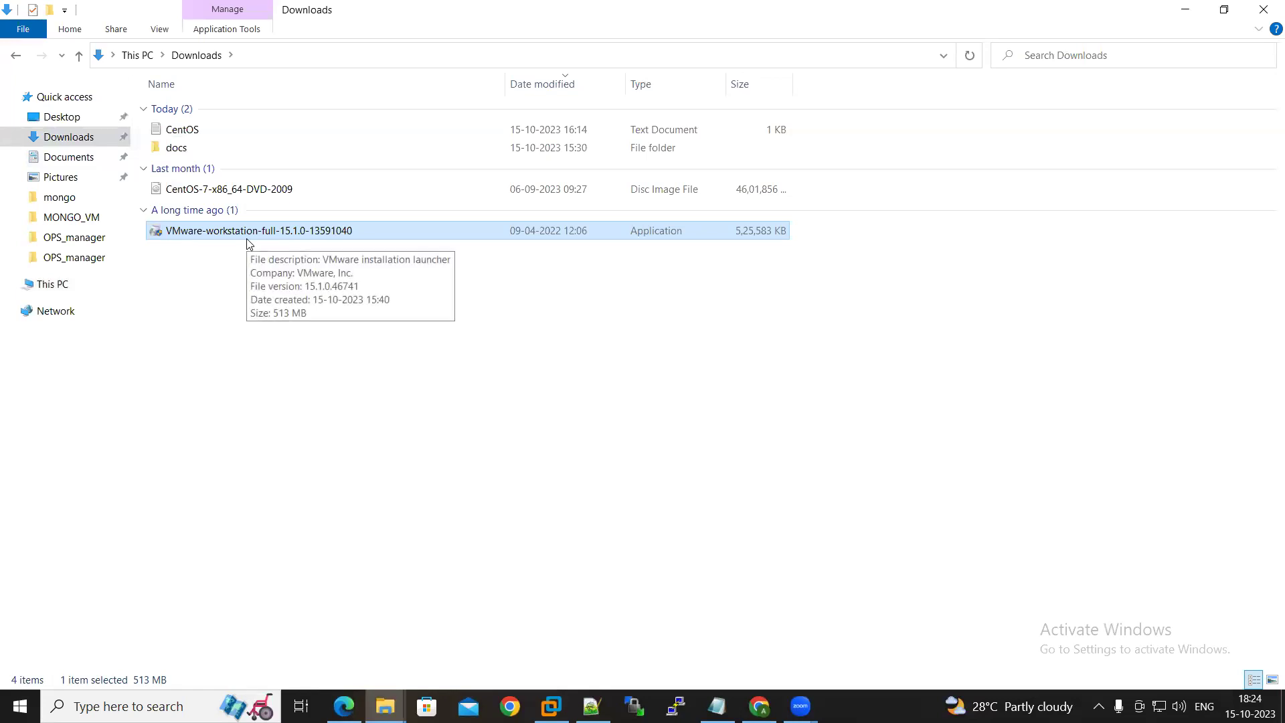
key("super+d")
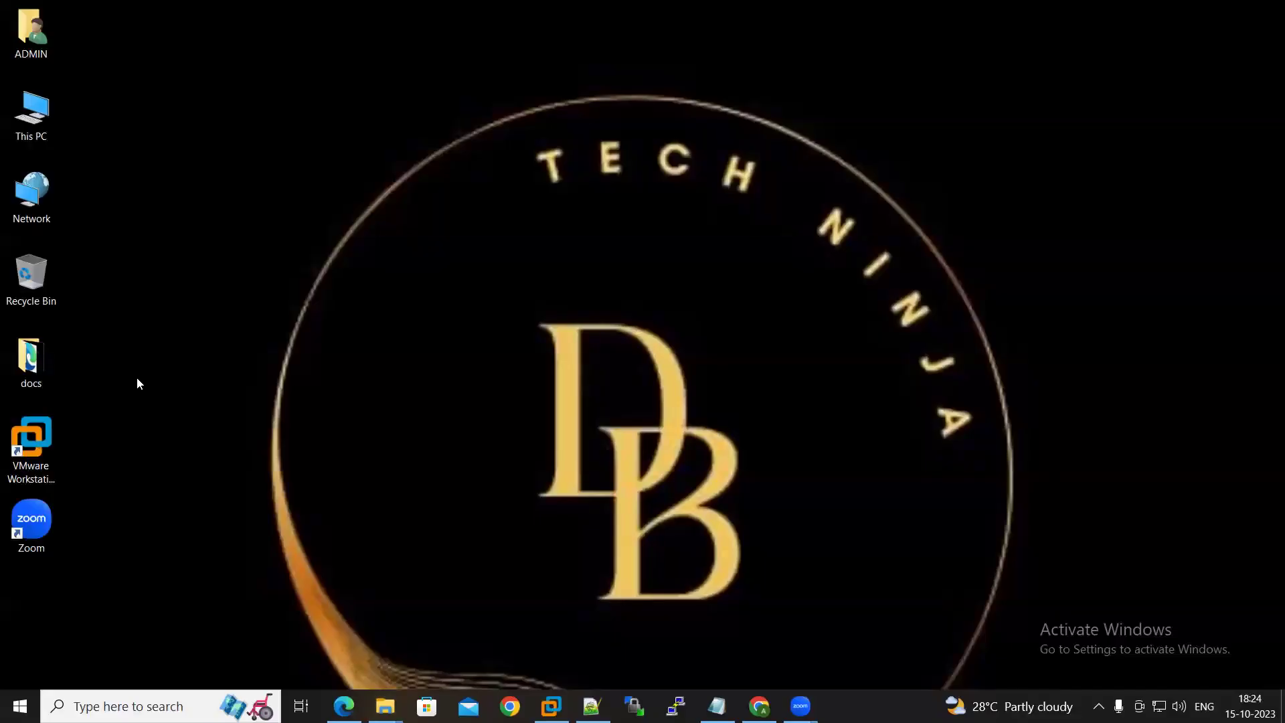
Launch VMware Workstation 15 Pro from the desktop shortcut and maximize its window
left_click(38, 437)
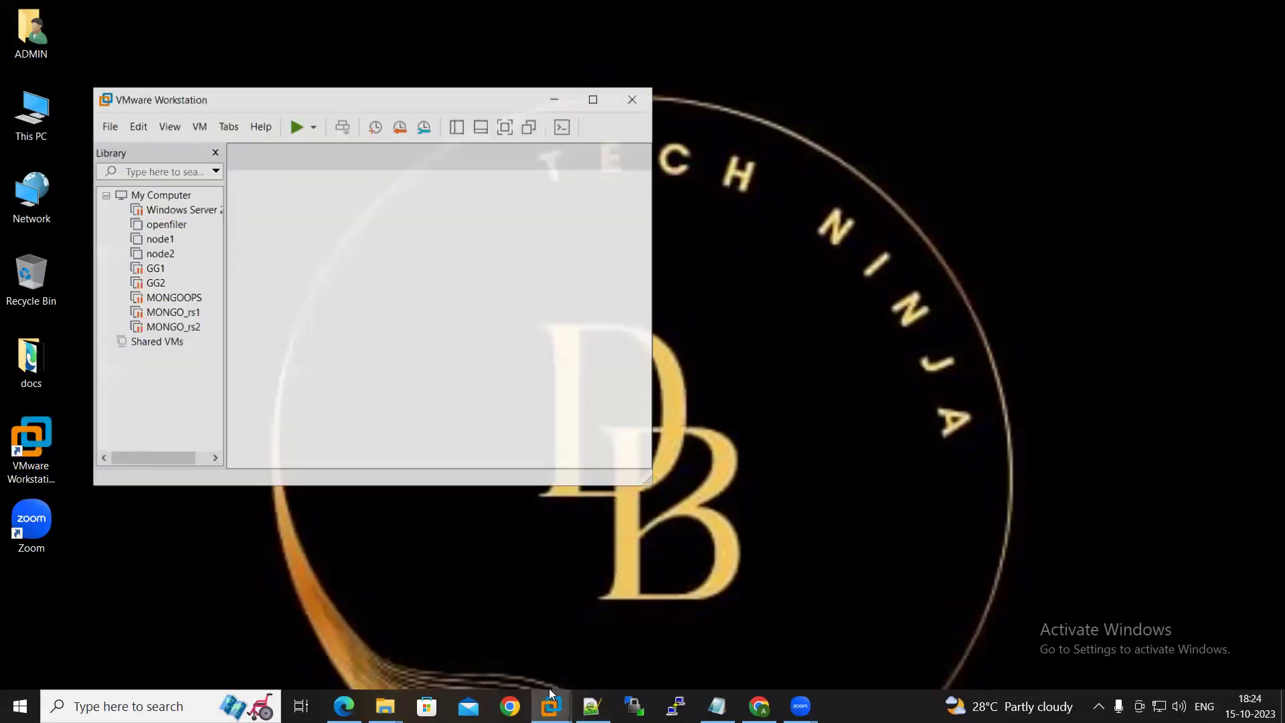
left_click(594, 99)
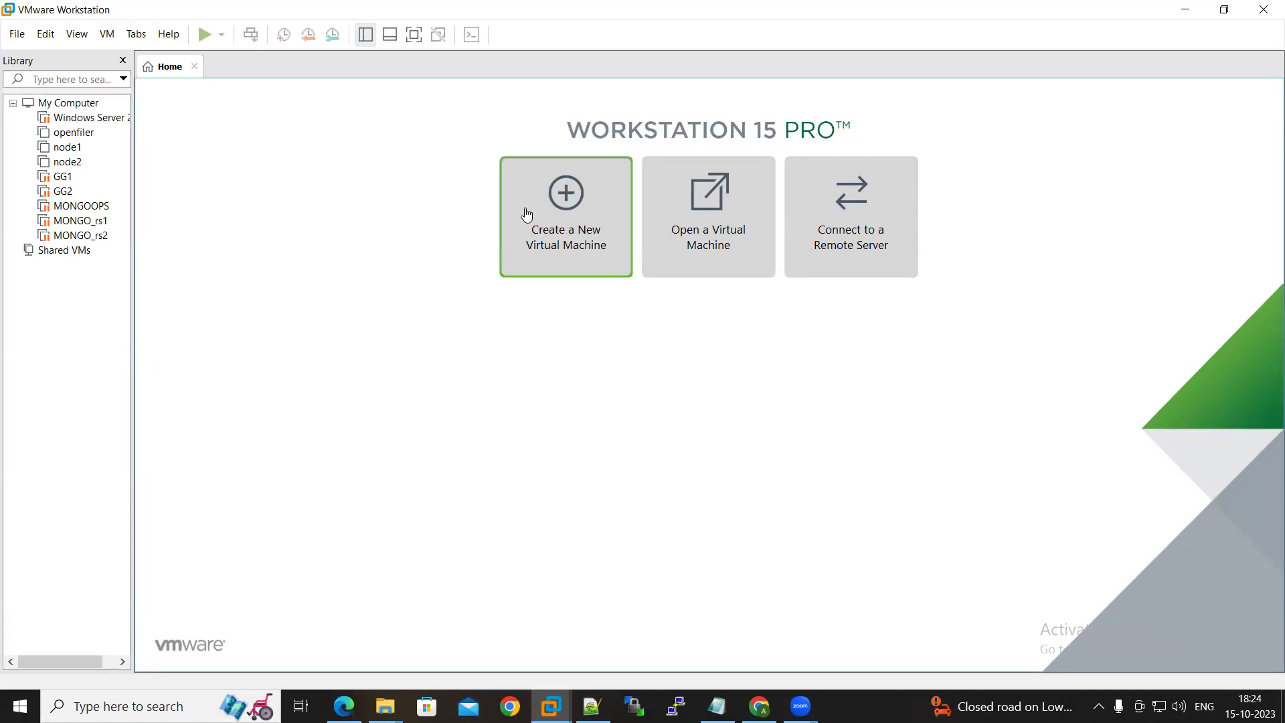
Start a Typical new virtual machine using the CentOS 7 ISO as its installer disc image
left_click(18, 34)
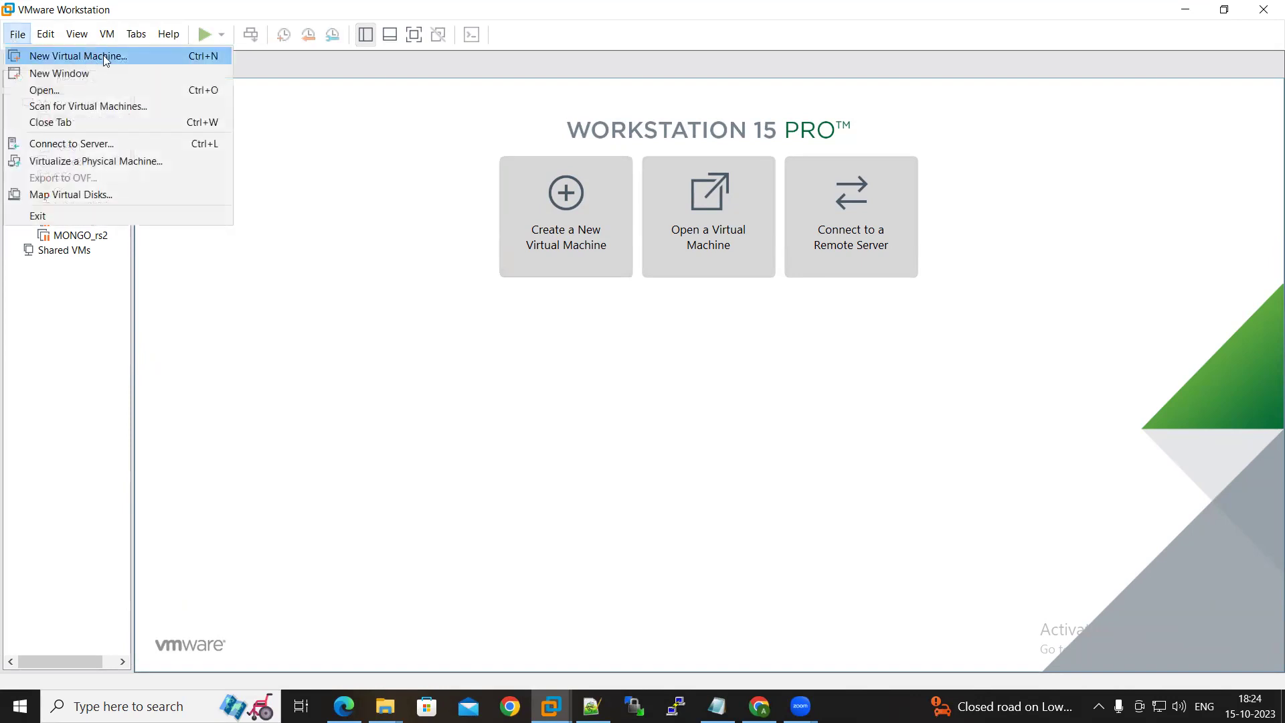
left_click(367, 202)
left_click(562, 229)
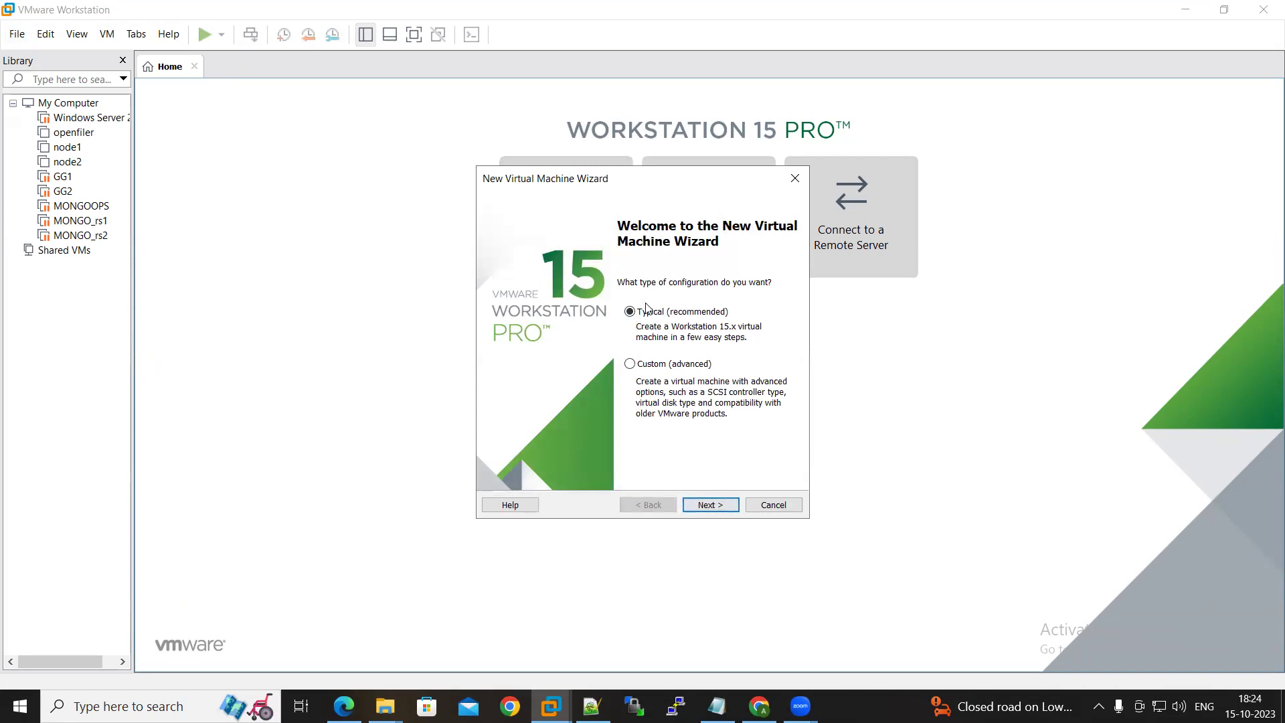
left_click(711, 507)
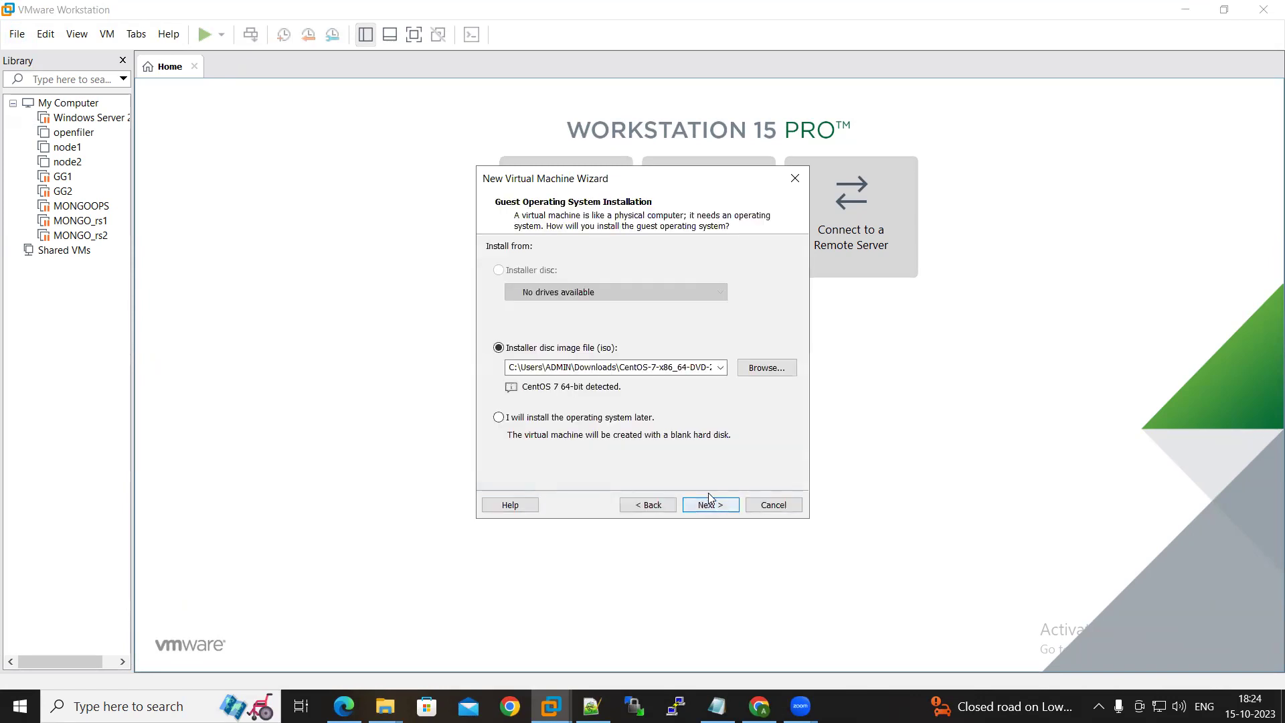
left_click(772, 368)
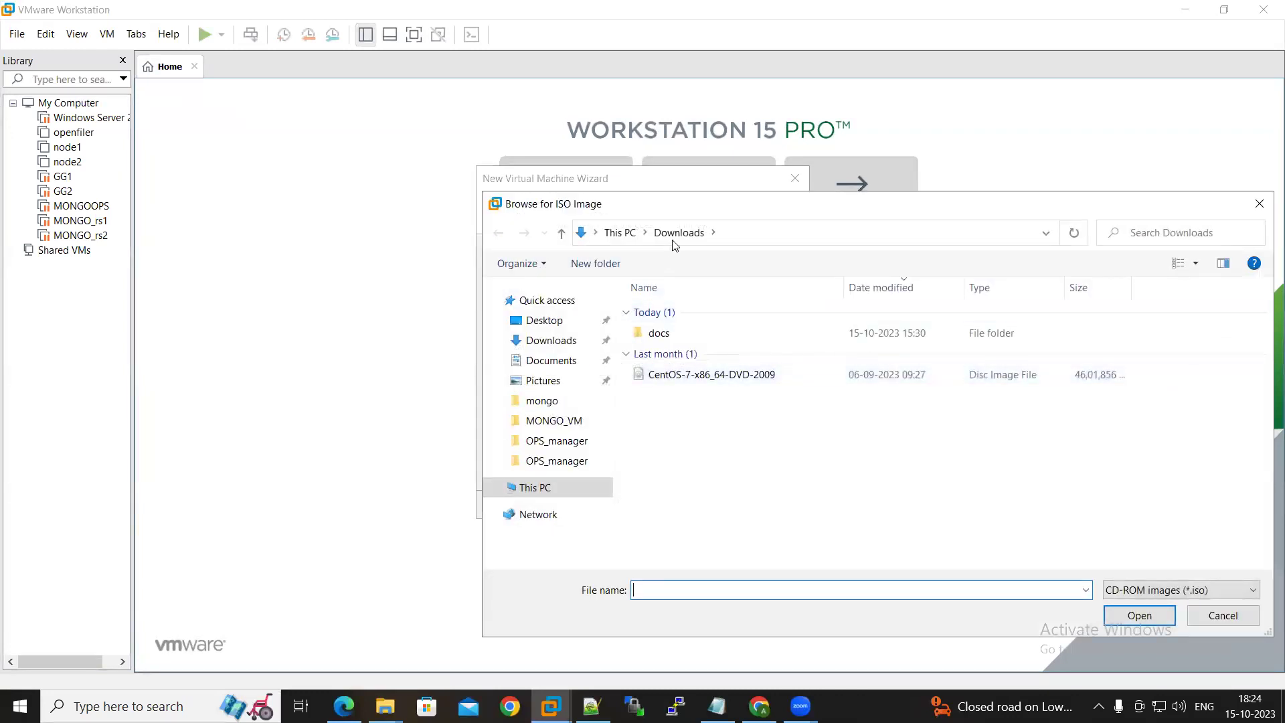
double_click(683, 379)
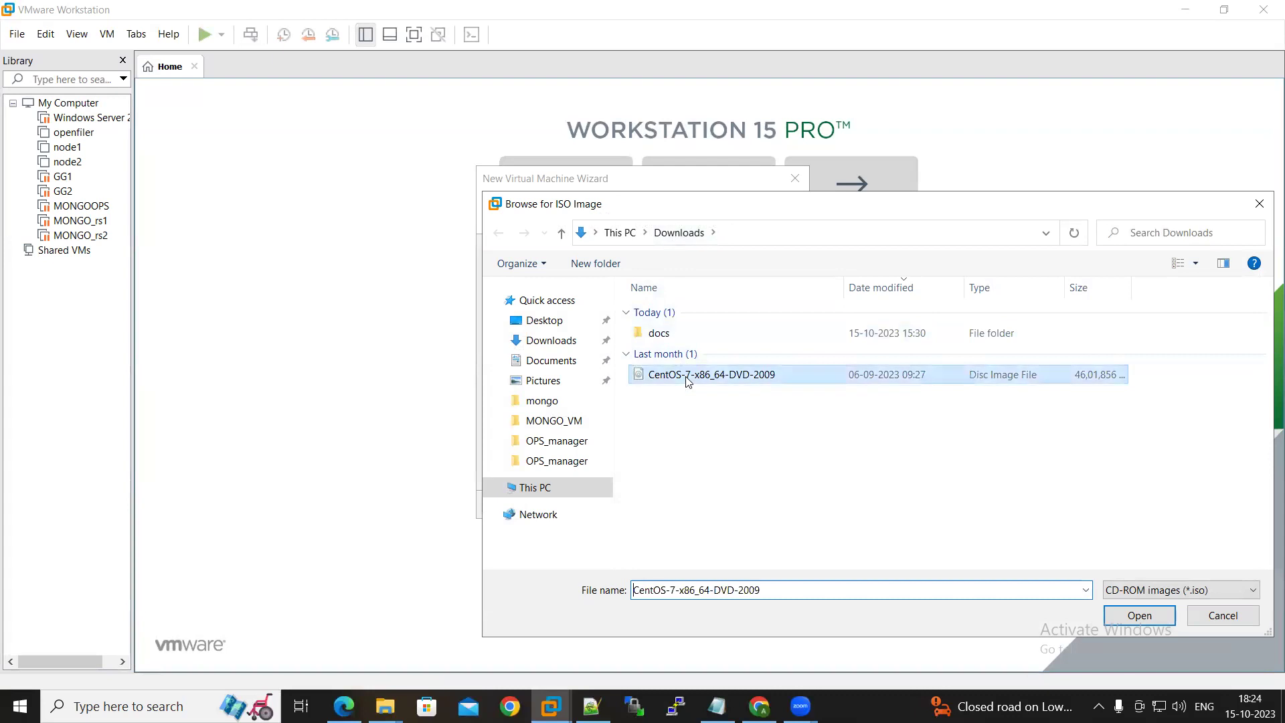
left_click(711, 505)
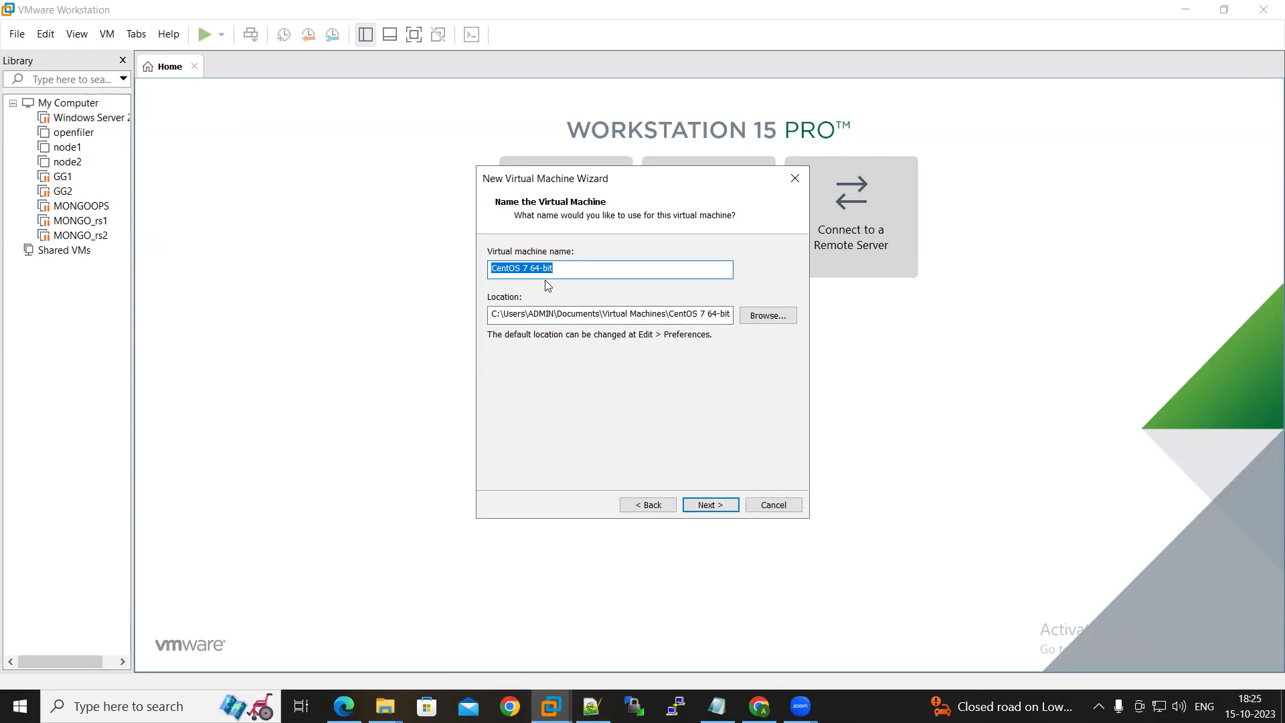
Name the virtual machine CENTOS7 and bring File Explorer's Downloads window forward
type("CENTo")
key("BackSpace")
type("OS7")
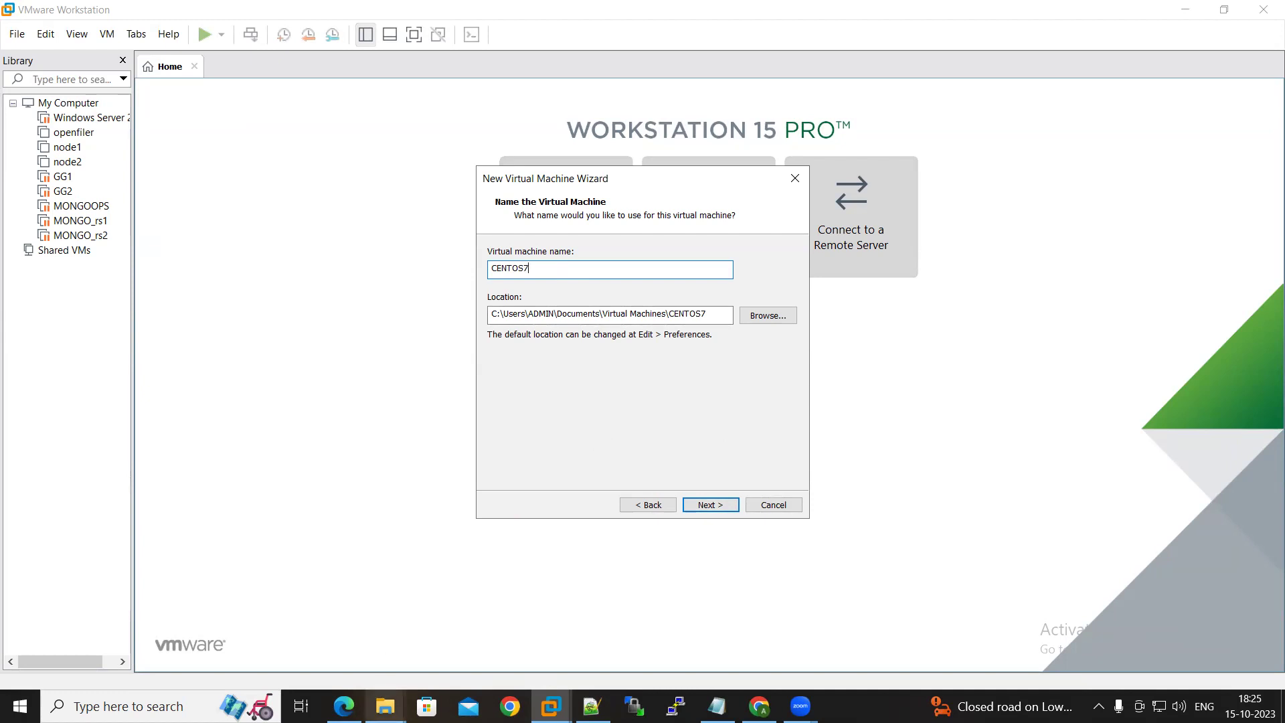
left_click(385, 706)
left_click(144, 643)
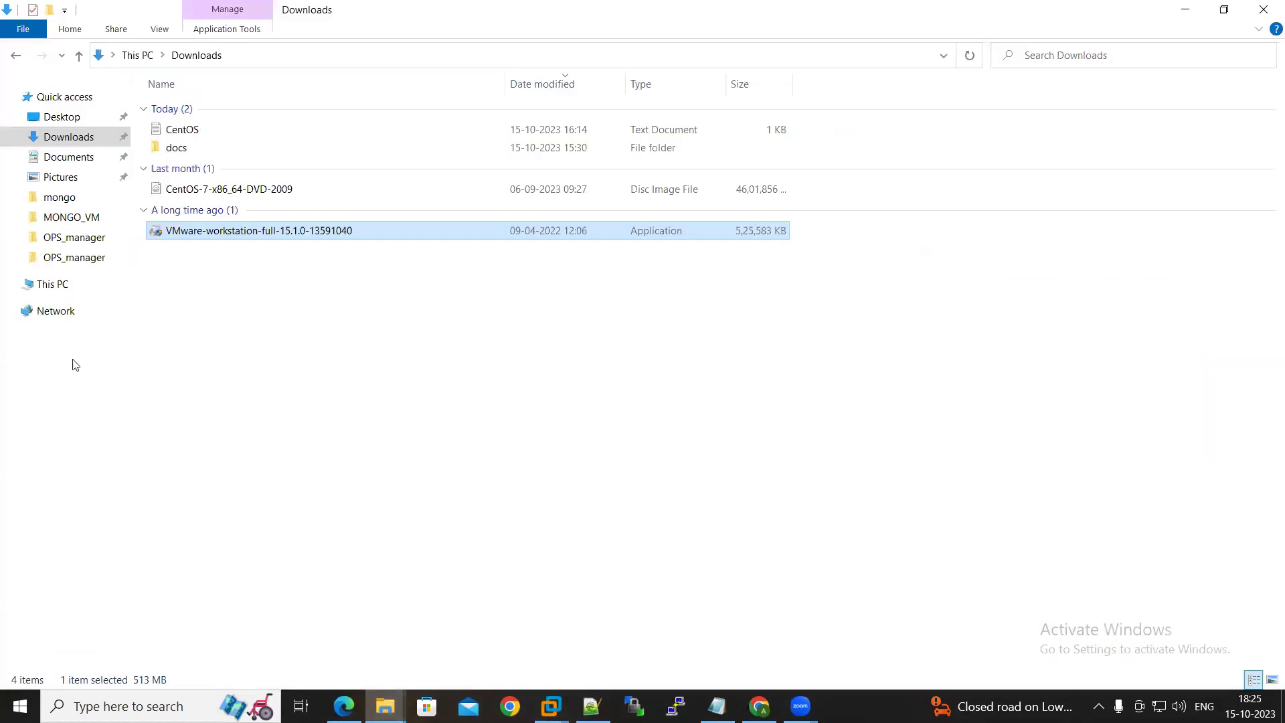
Confirm the D:\Centos folder is empty, then return to the VMware naming page
left_click(50, 287)
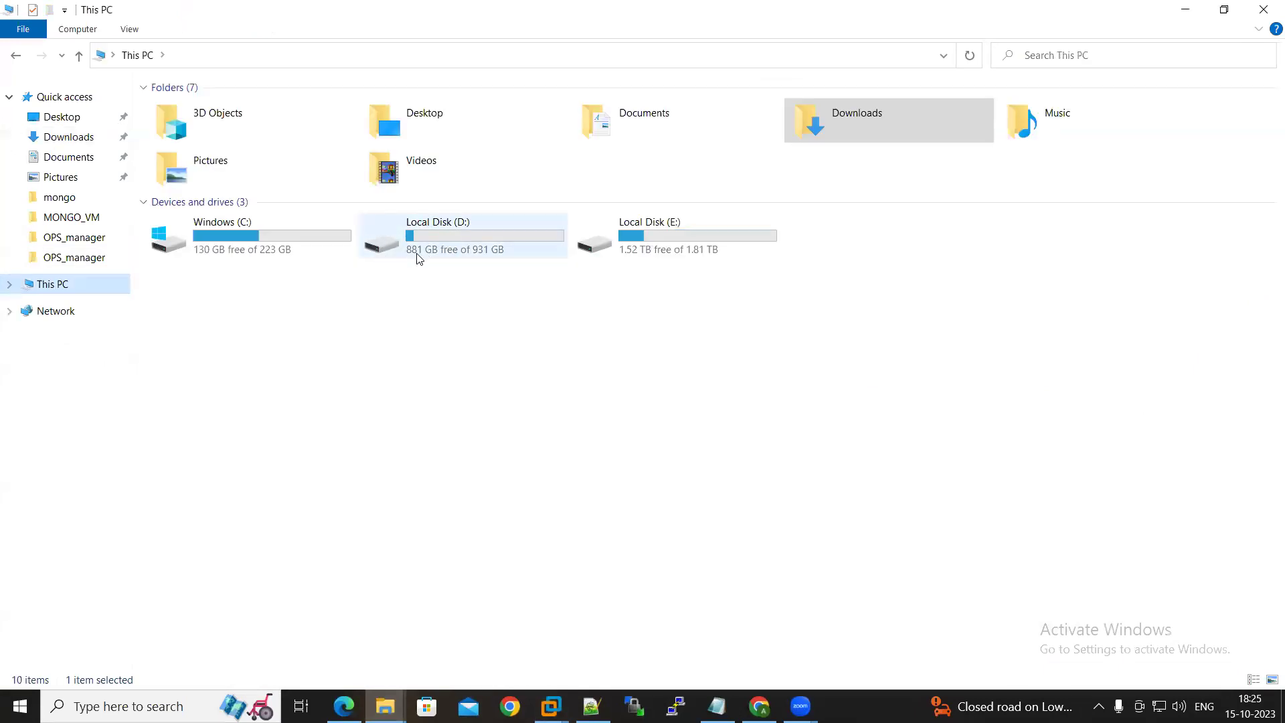
double_click(429, 236)
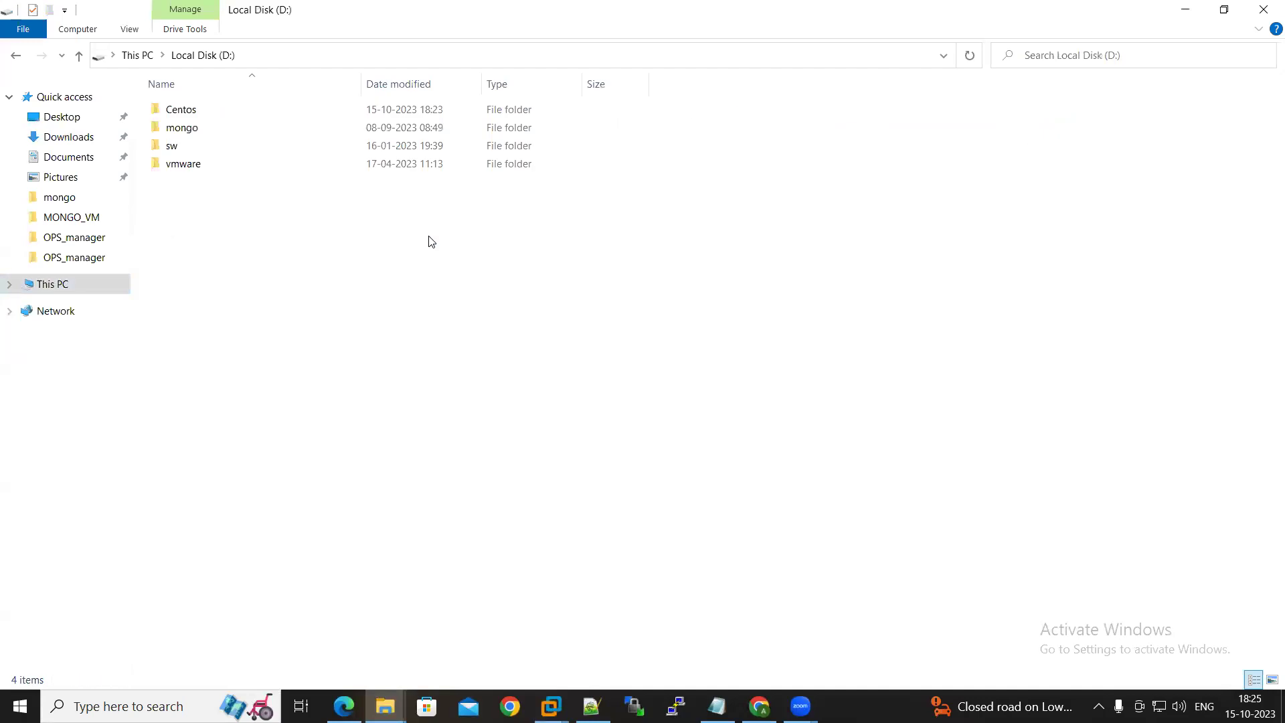
double_click(201, 115)
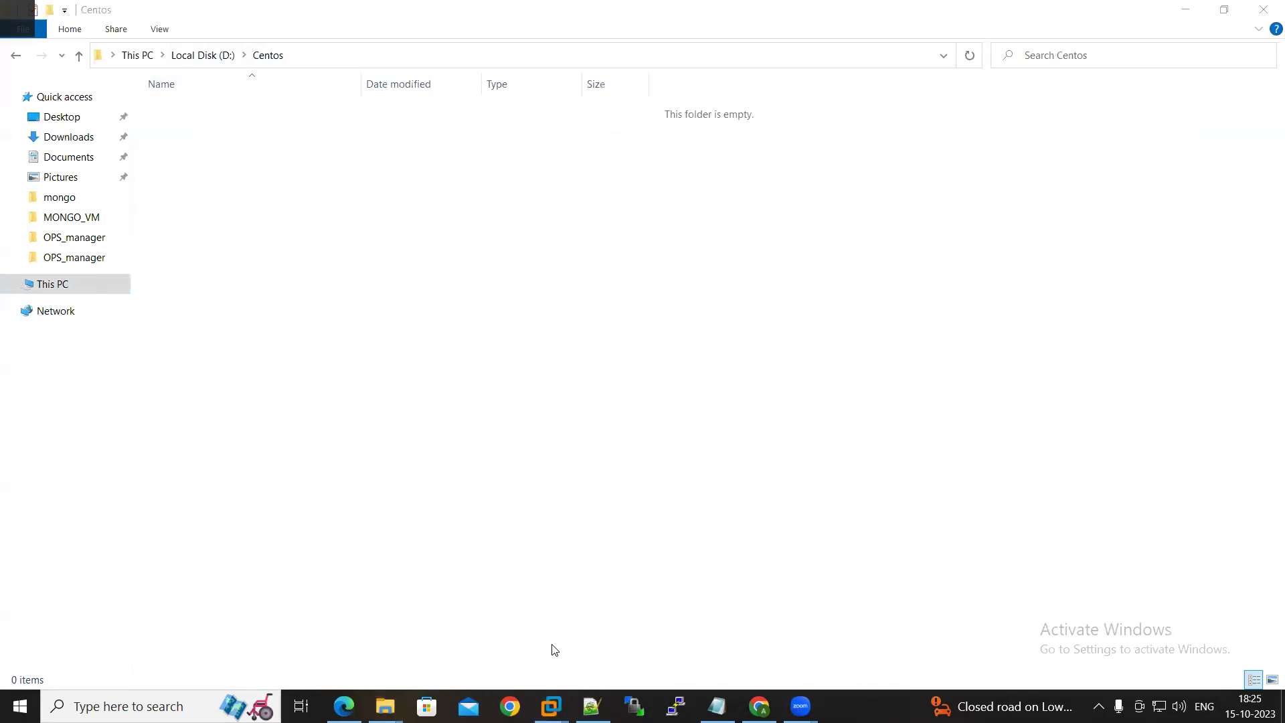
left_click(550, 706)
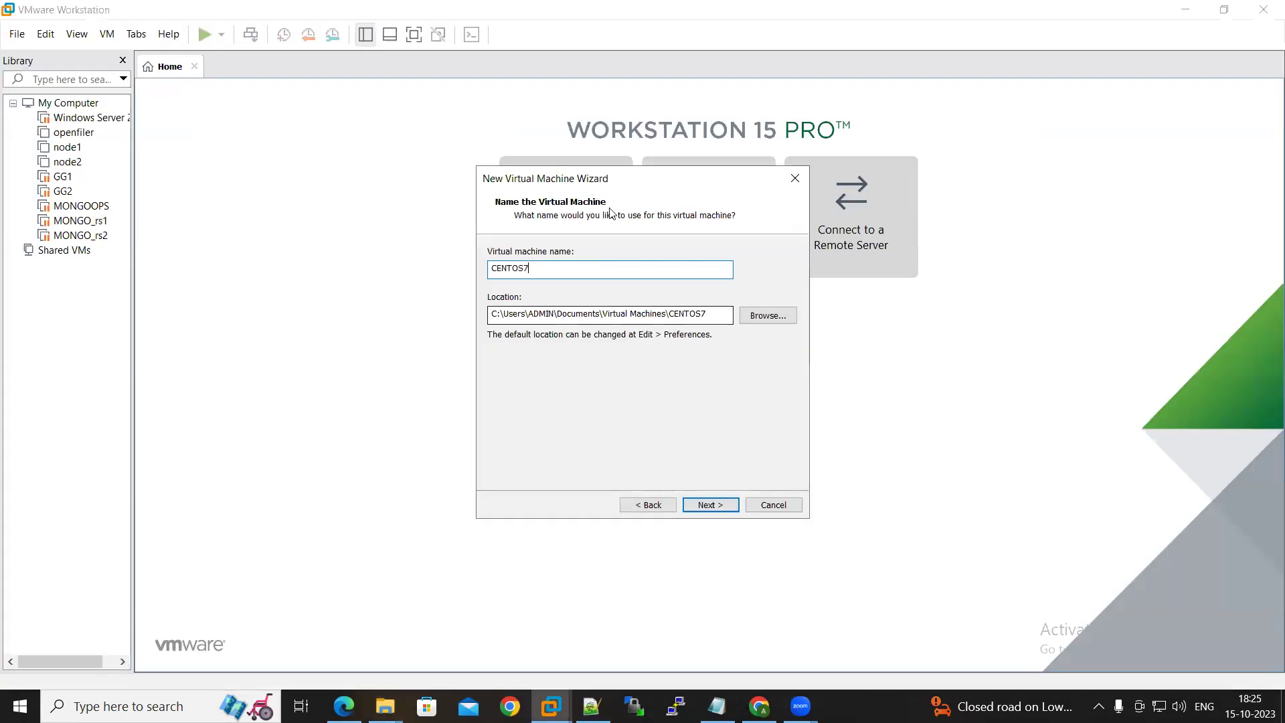
Set the CENTOS7 machine's storage location to D:\Centos
left_click(768, 314)
scroll(658, 375, "down", 2)
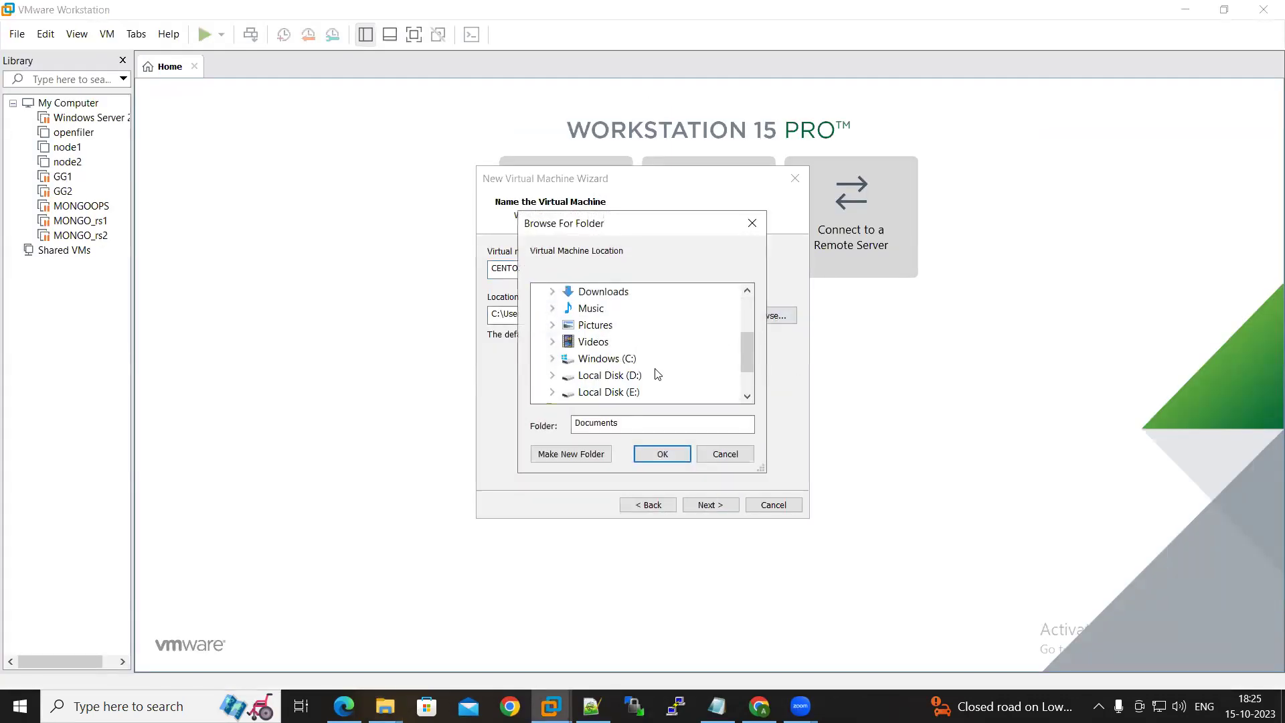
left_click(553, 375)
left_click(607, 342)
left_click(666, 455)
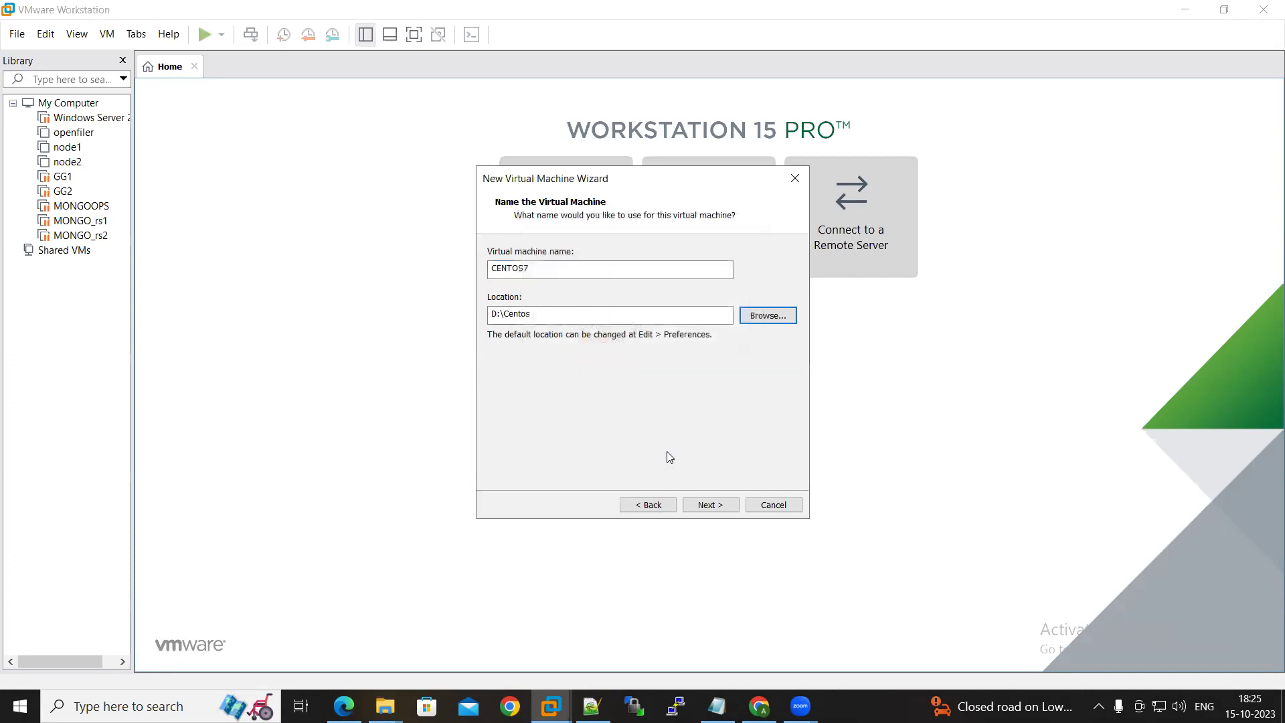
Set the maximum disk size to 2000 GB and bring the Centos Explorer window forward
left_click(711, 504)
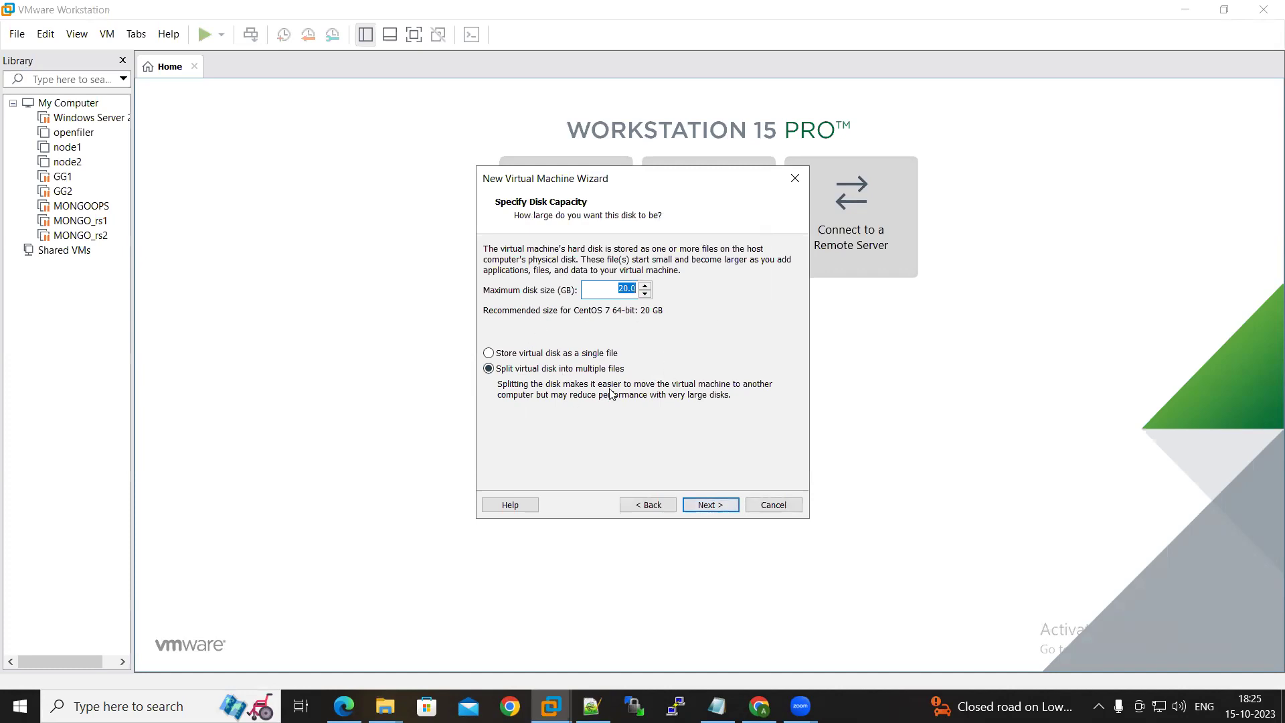
type("200")
mouse_move(385, 707)
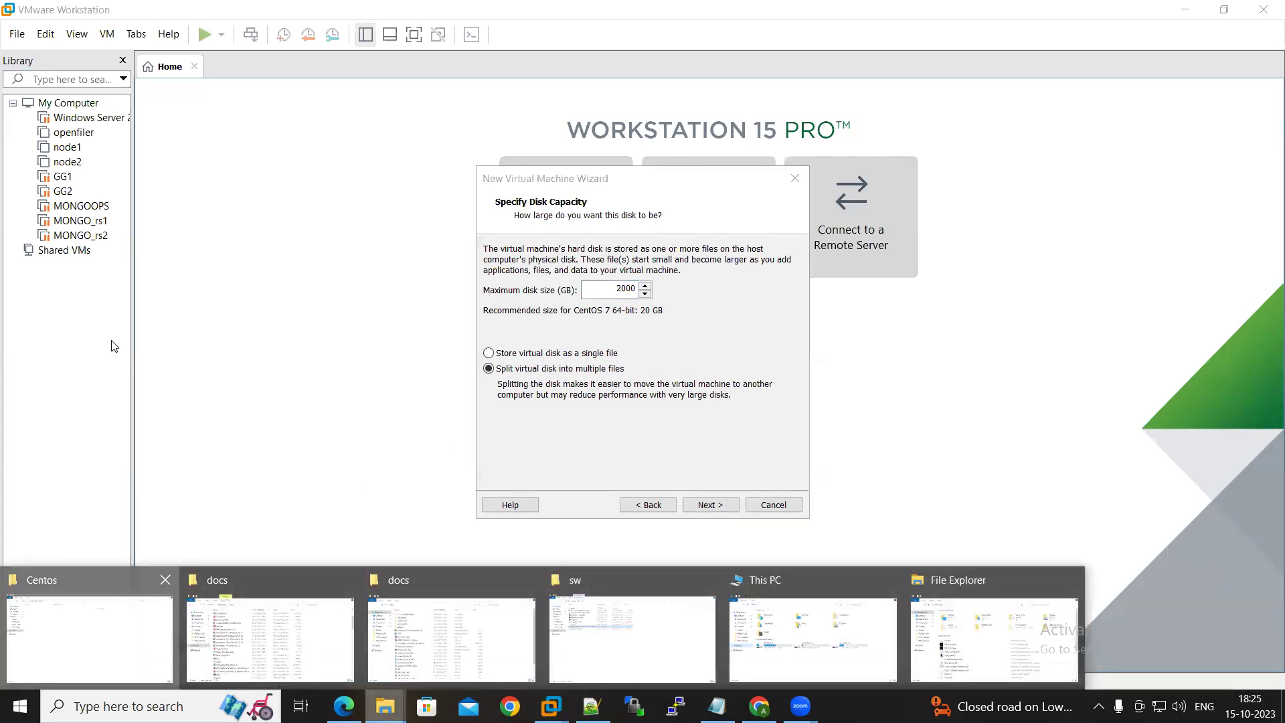
left_click(58, 646)
left_click(135, 53)
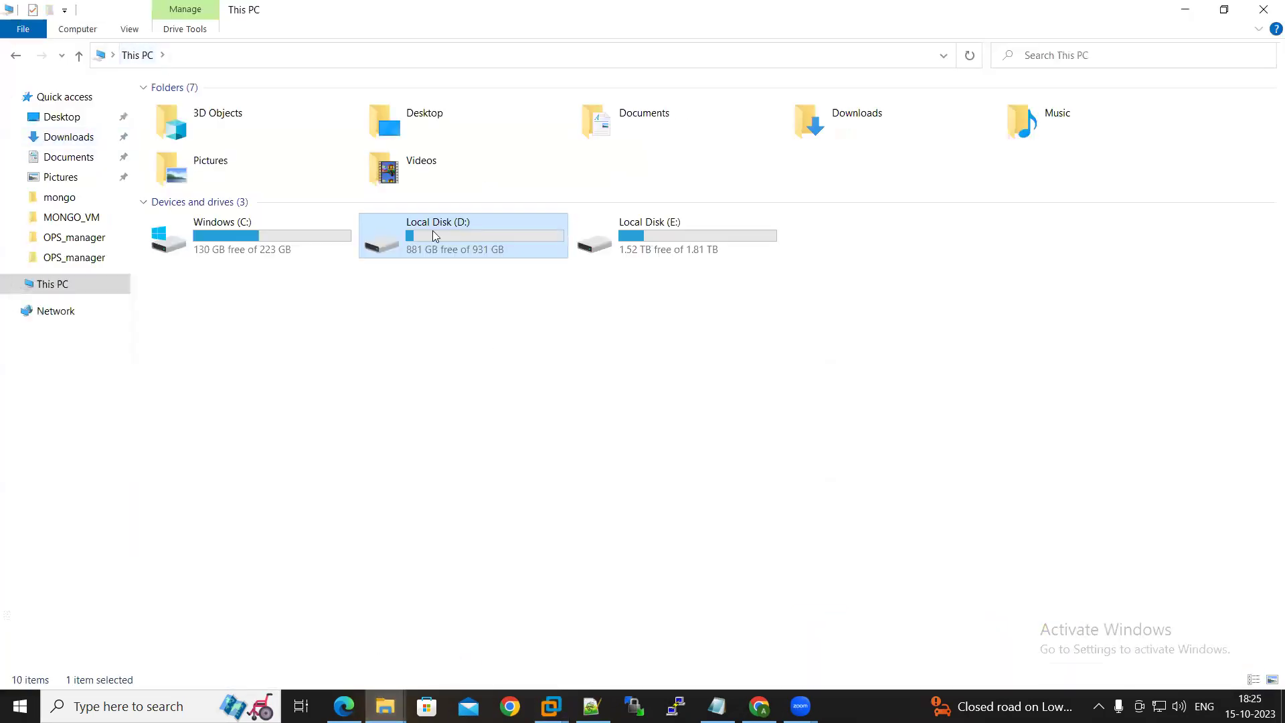
key("alt+Tab")
left_click(438, 267)
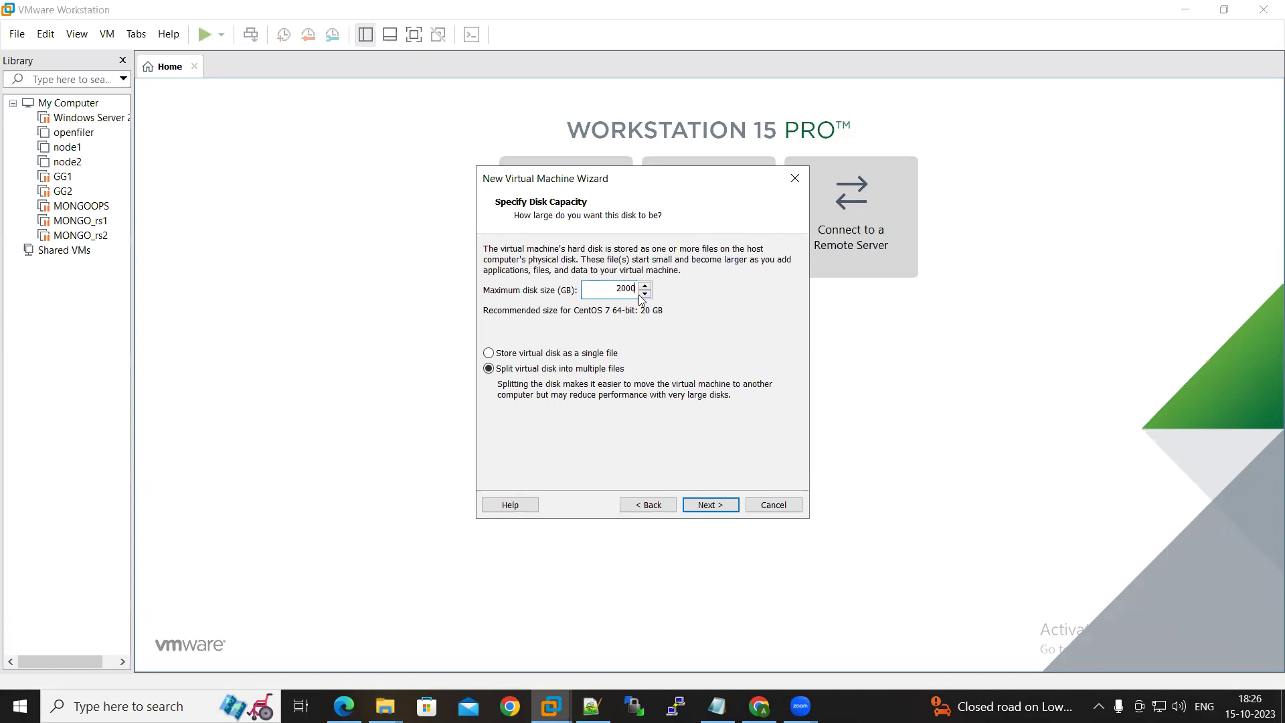
Give the CENTOS7 machine 32768 MB of memory in Customize Hardware and return to the summary
left_click(712, 506)
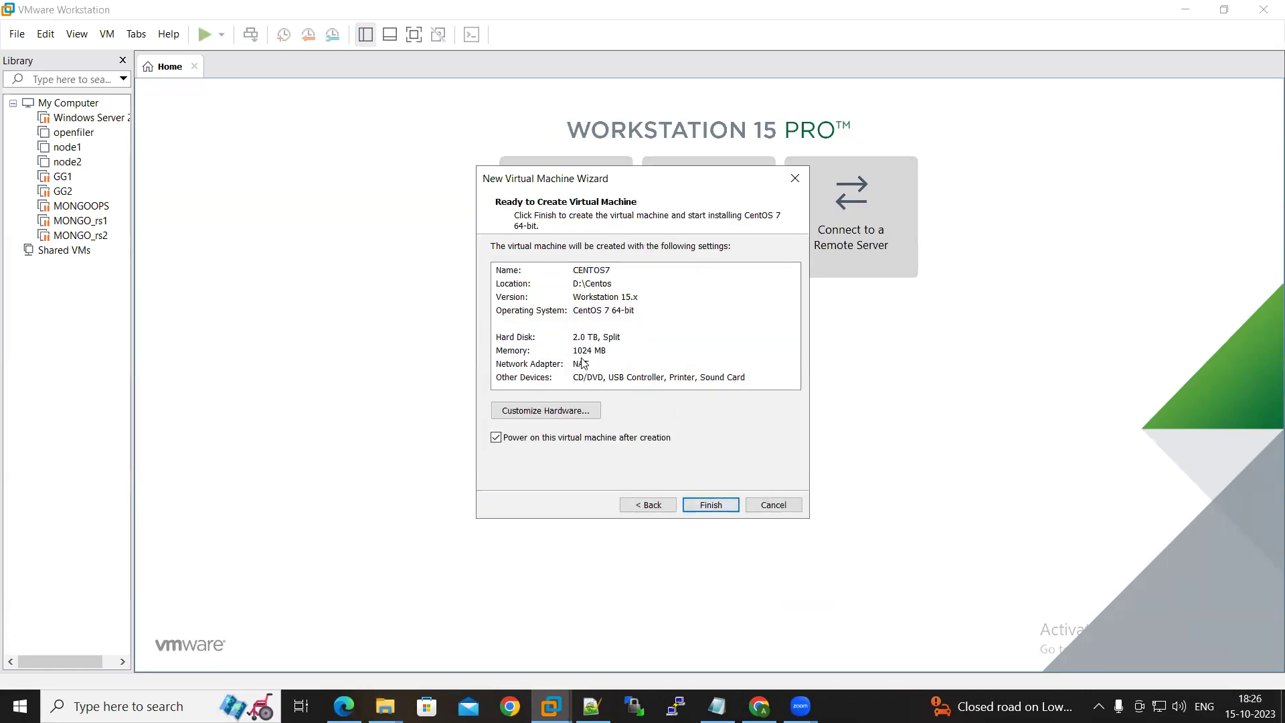
left_click(587, 405)
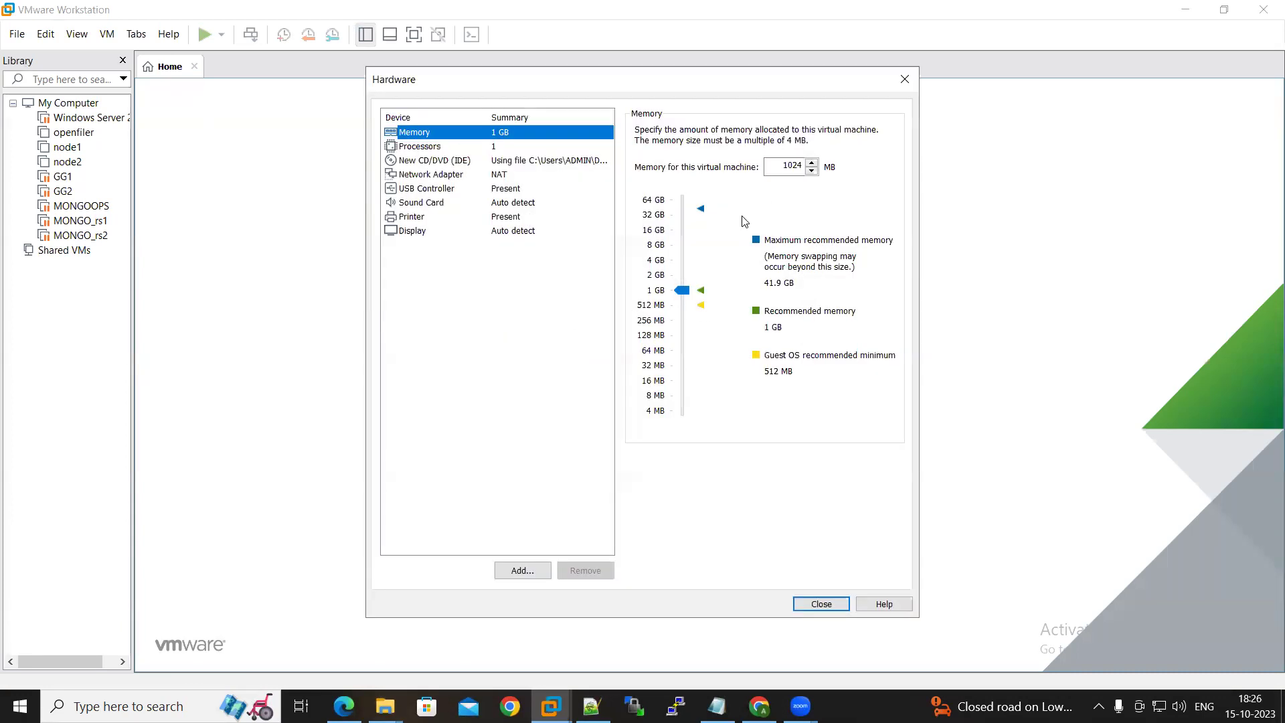
left_click_drag(682, 290, 685, 223)
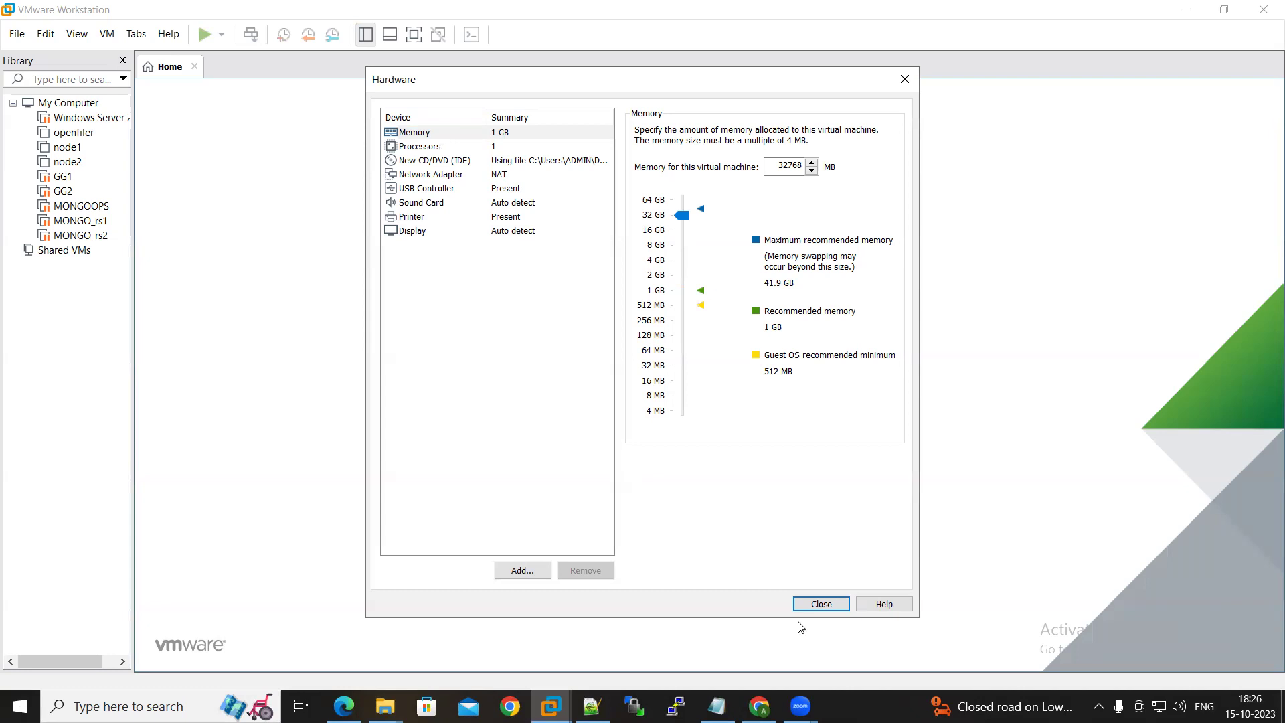
left_click(821, 604)
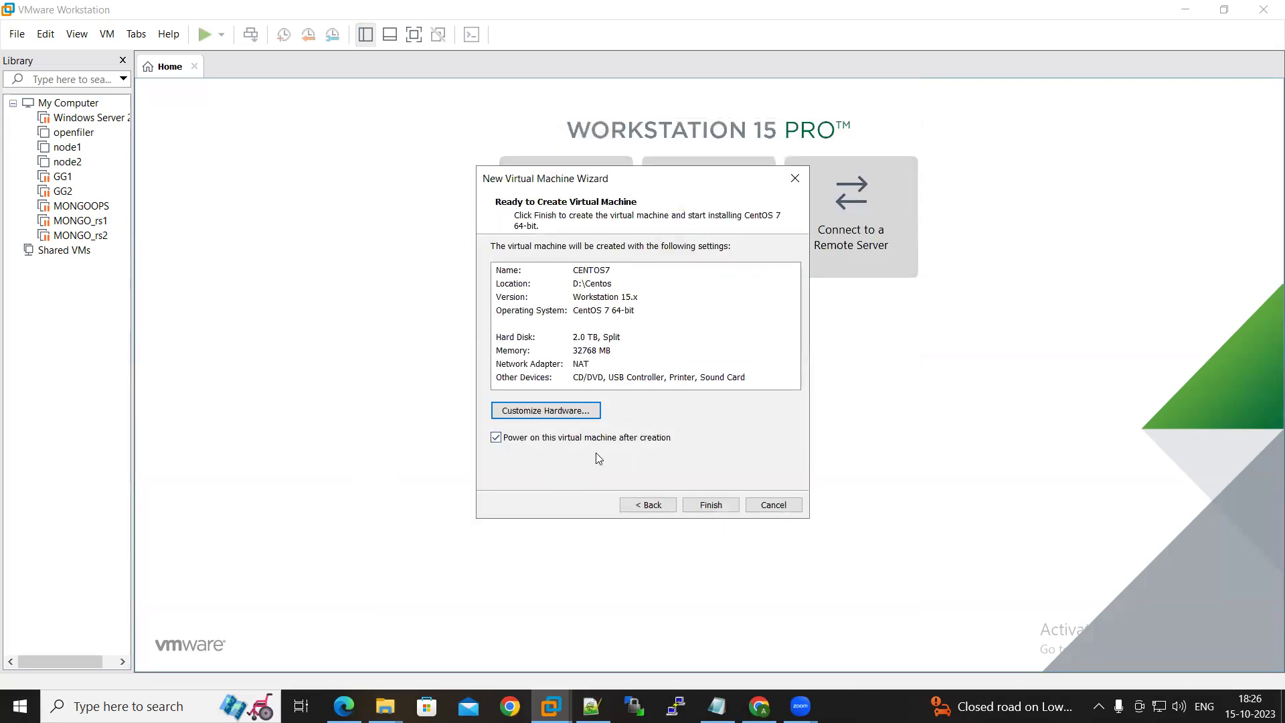
Finish creating CENTOS7 and boot the Install CentOS 7 option from its boot menu
left_click(710, 506)
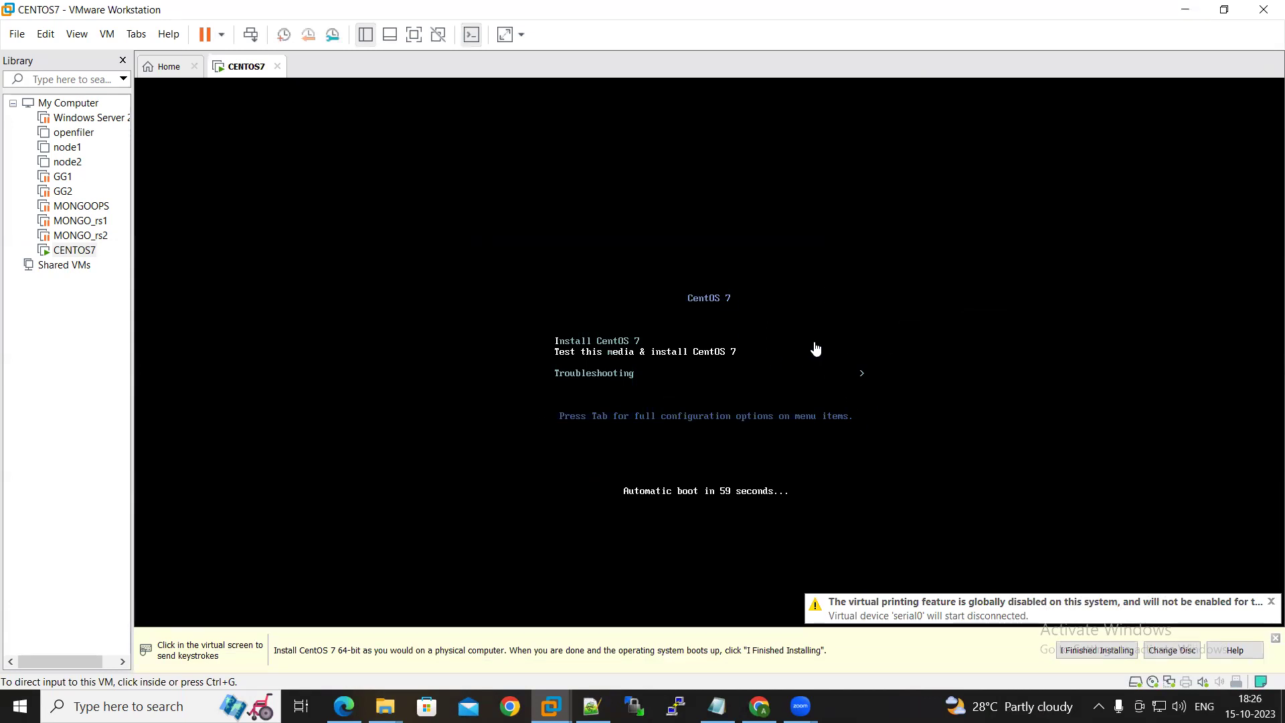
left_click(914, 404)
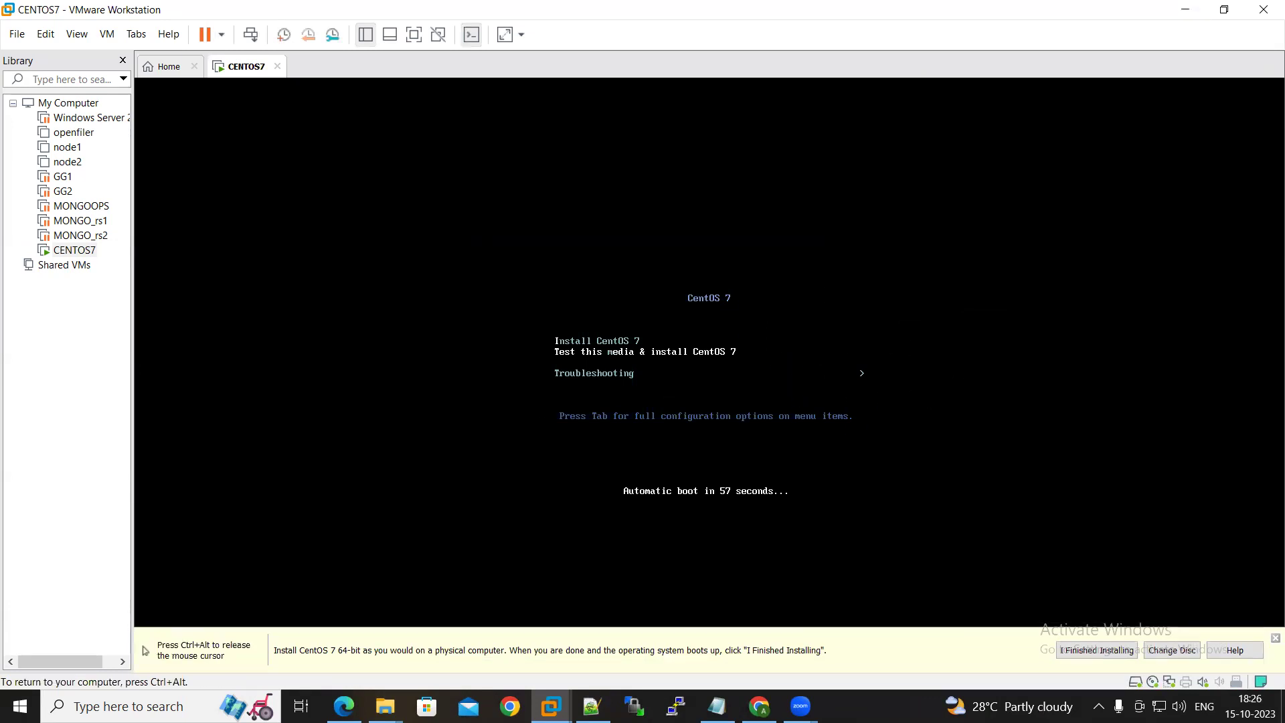
key("Up")
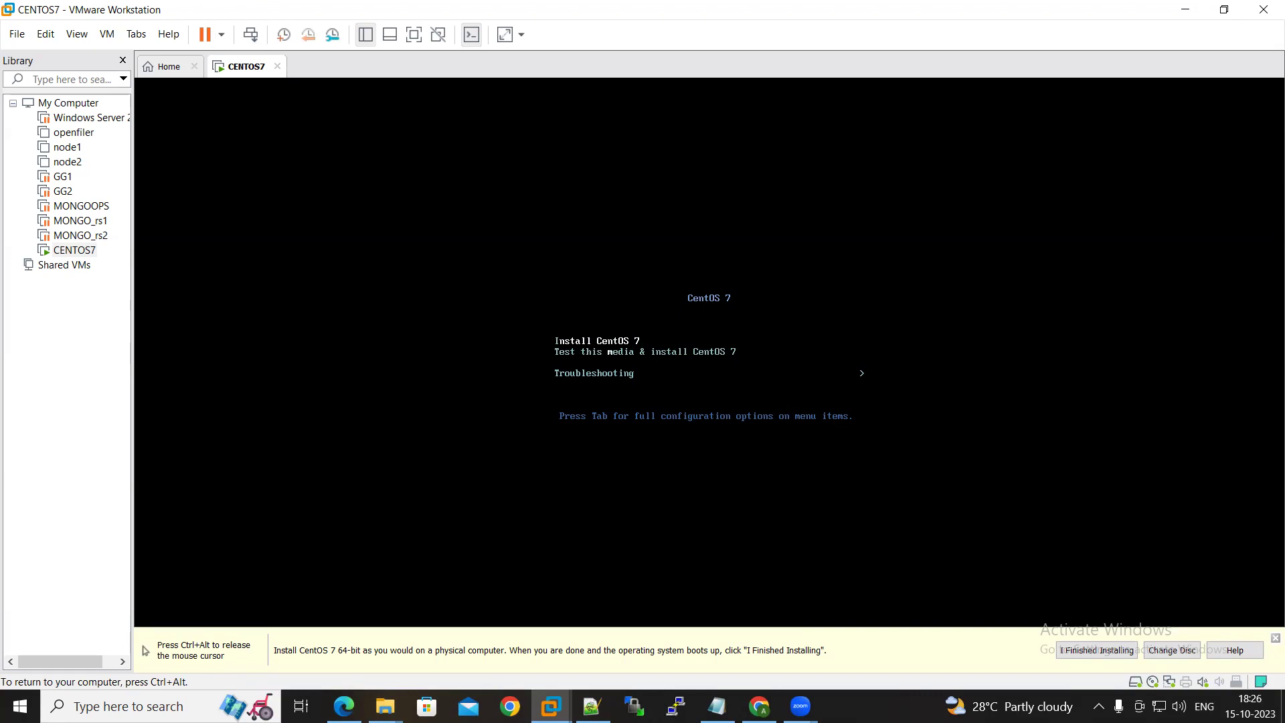
key("Return")
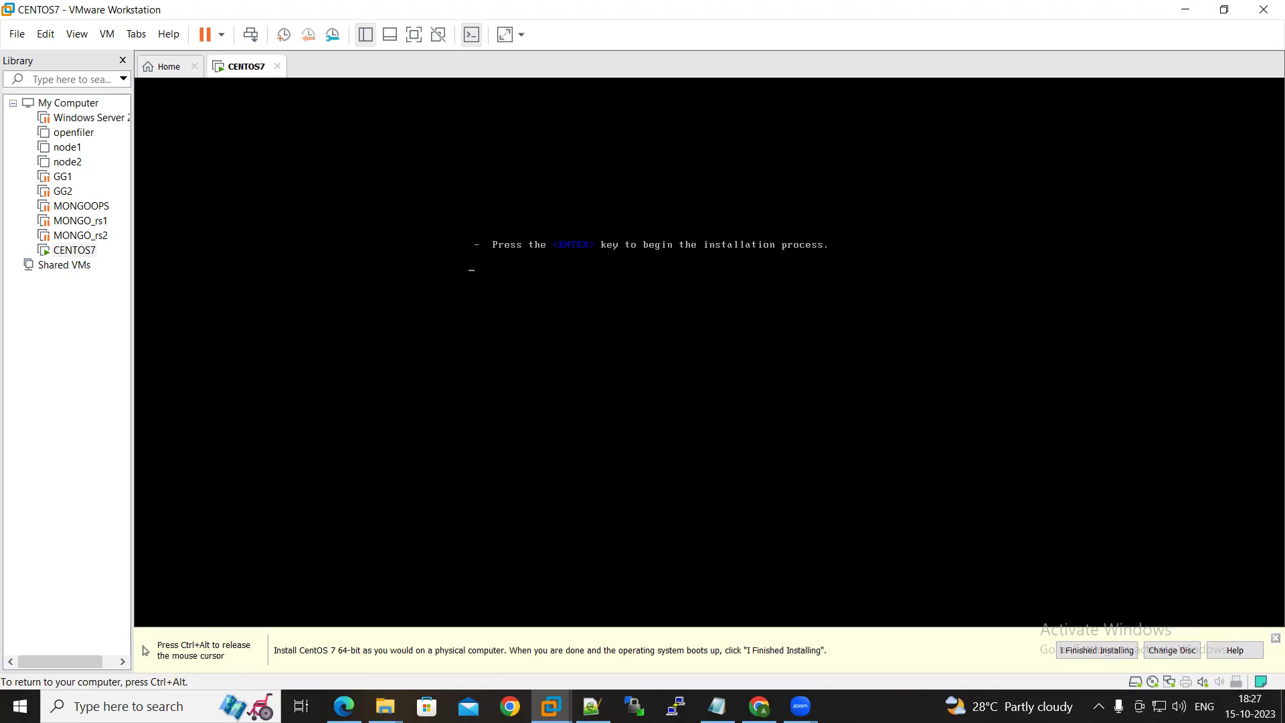
Release the mouse, then continue past the welcome screen keeping English (United States)
key("ctrl+alt")
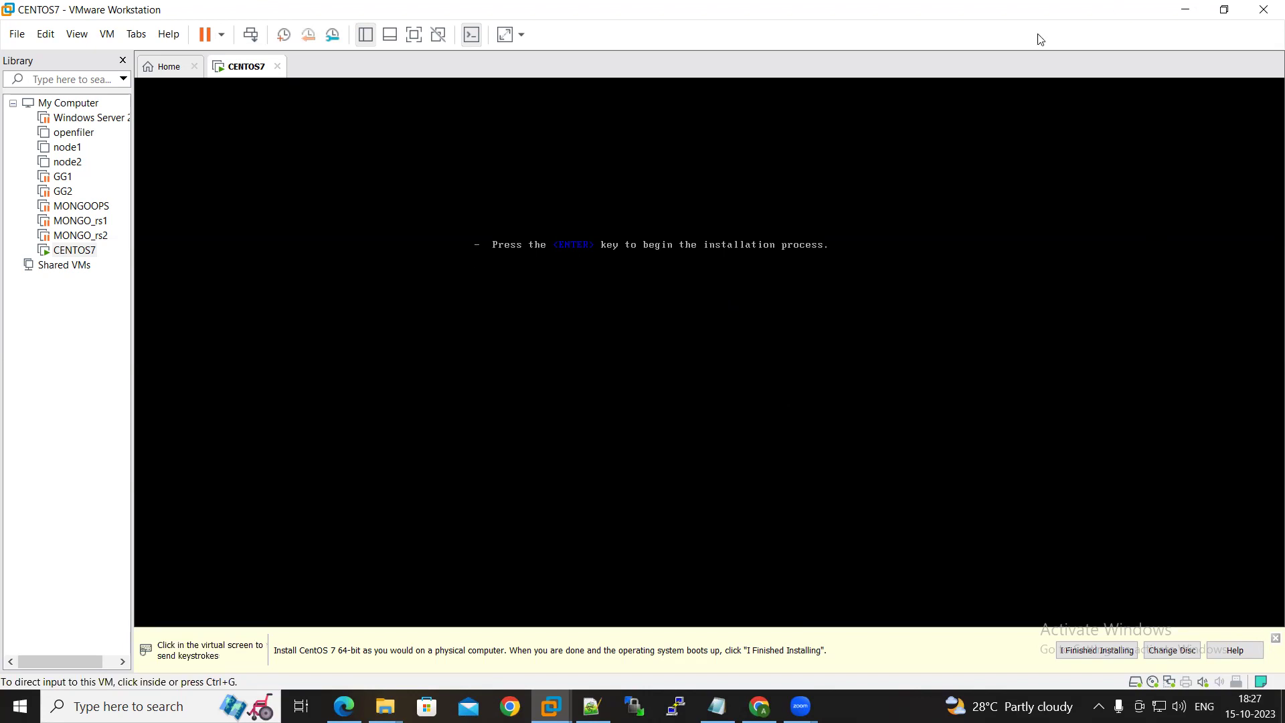
left_click(1041, 39)
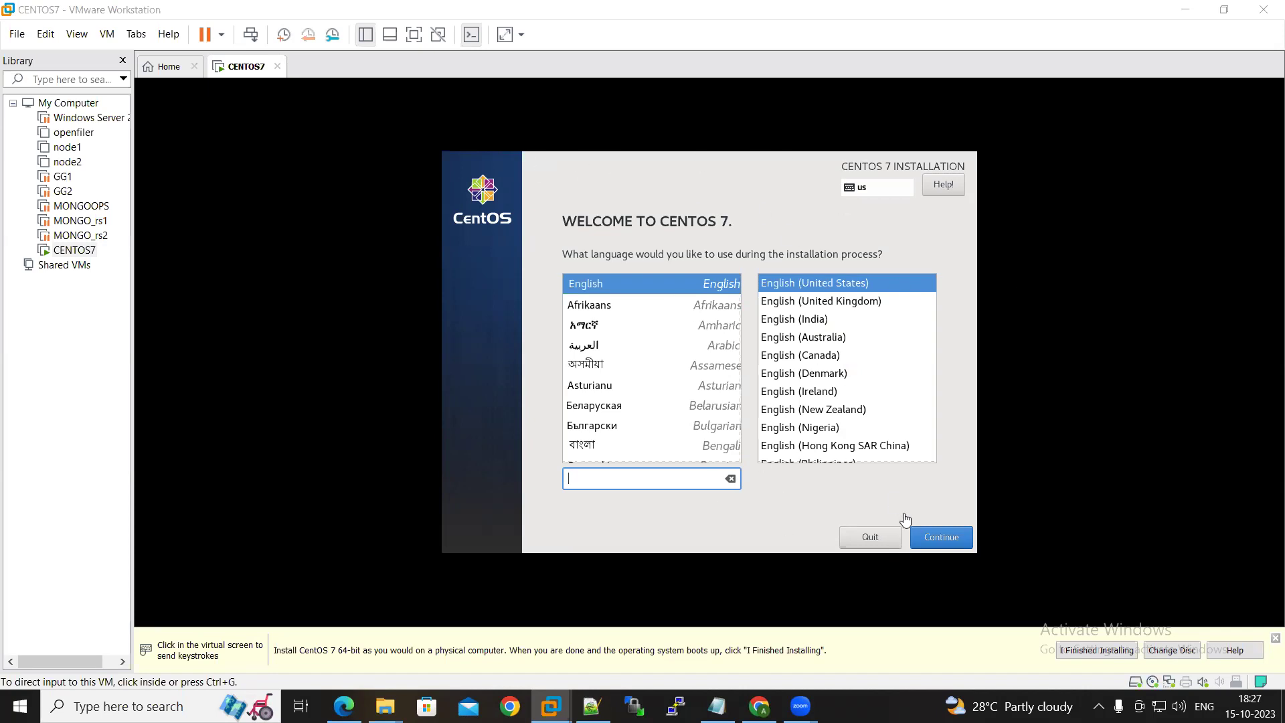
left_click(938, 544)
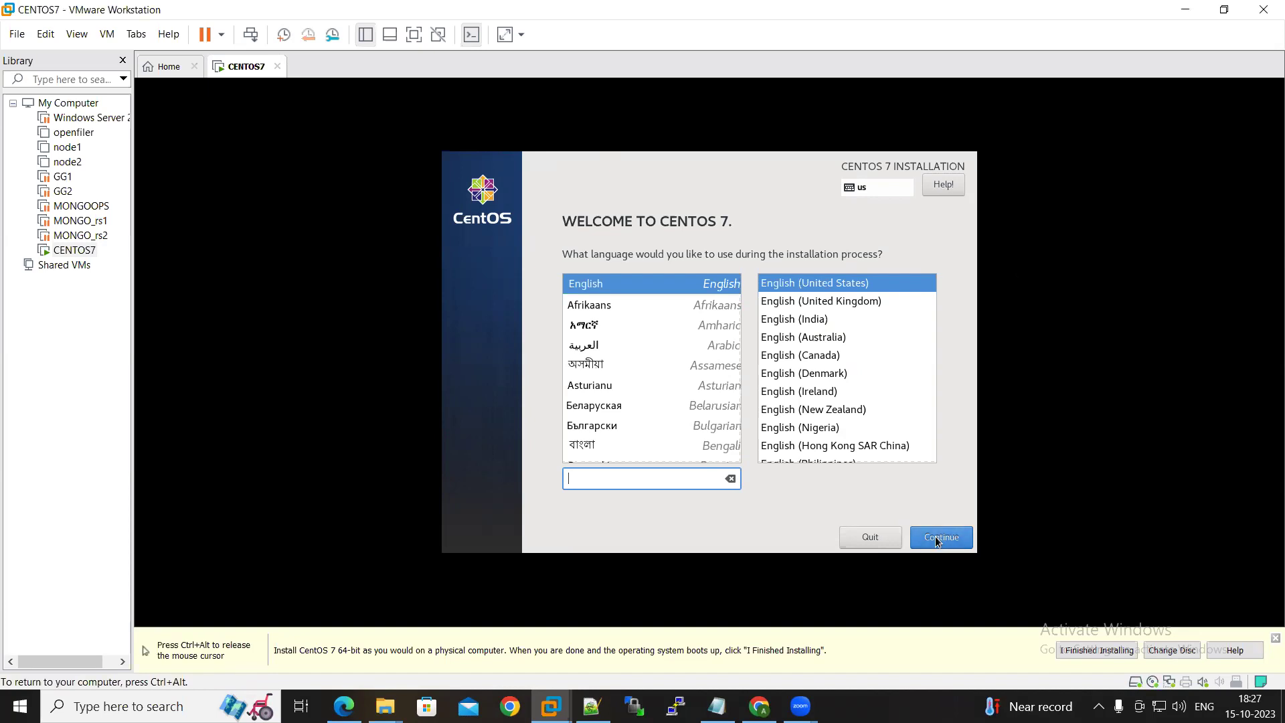
left_click(938, 540)
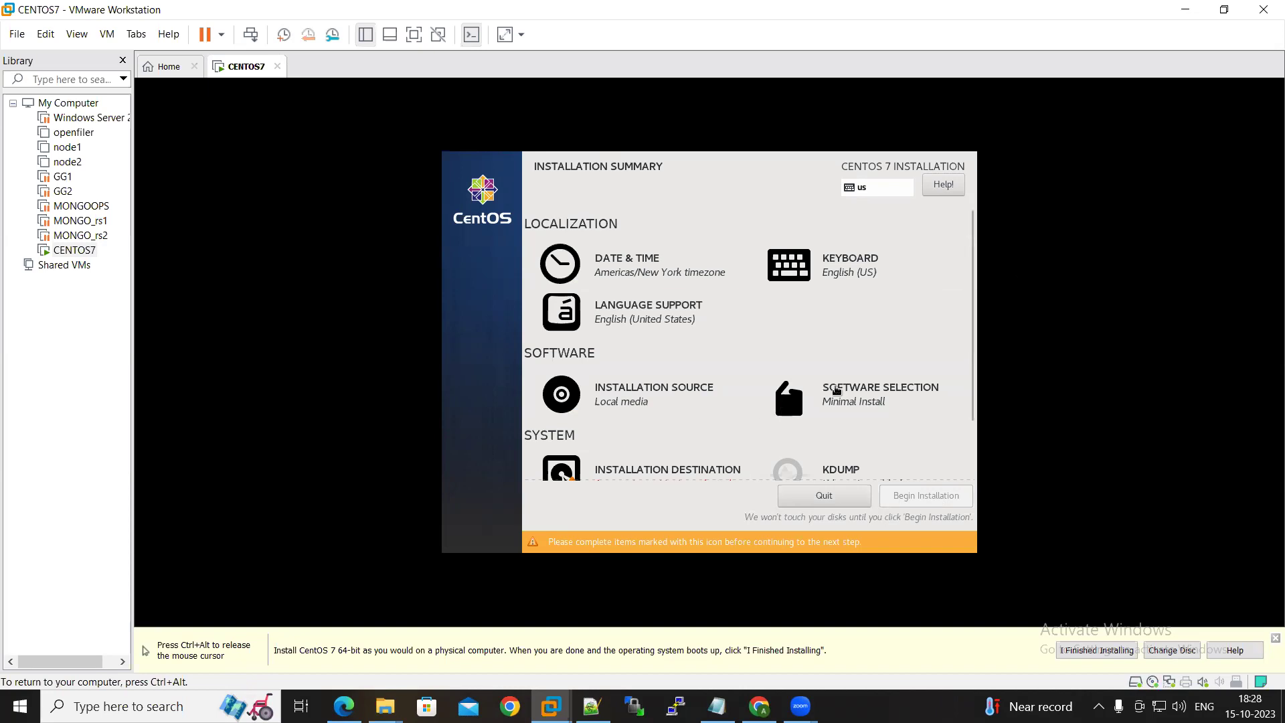
Choose Server with GUI in Software Selection and review the Installation Summary
left_click(837, 400)
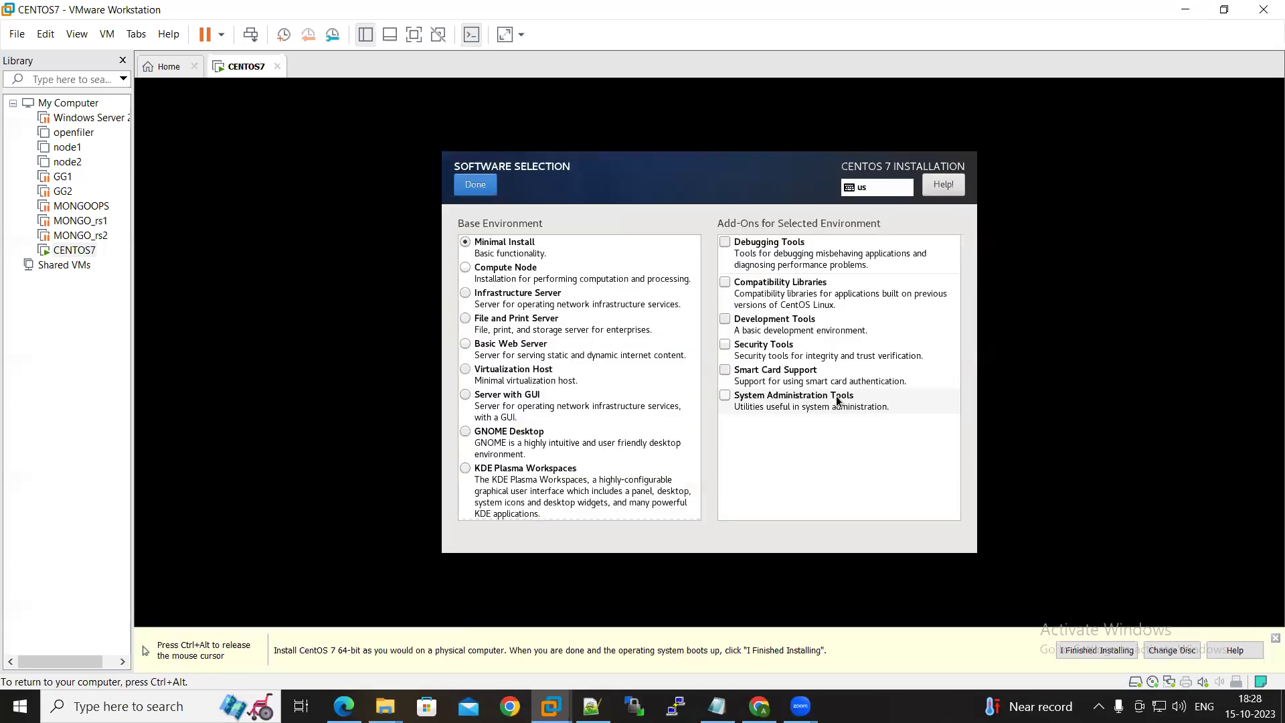
left_click(511, 396)
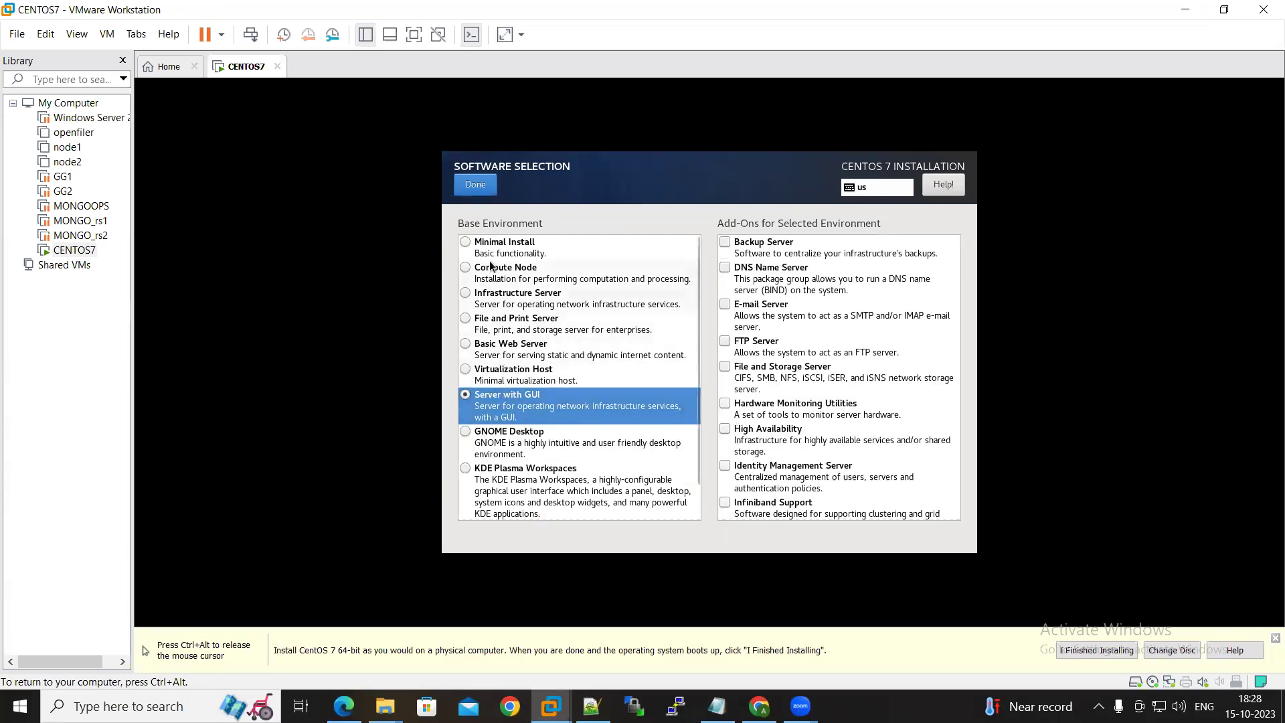
left_click(474, 186)
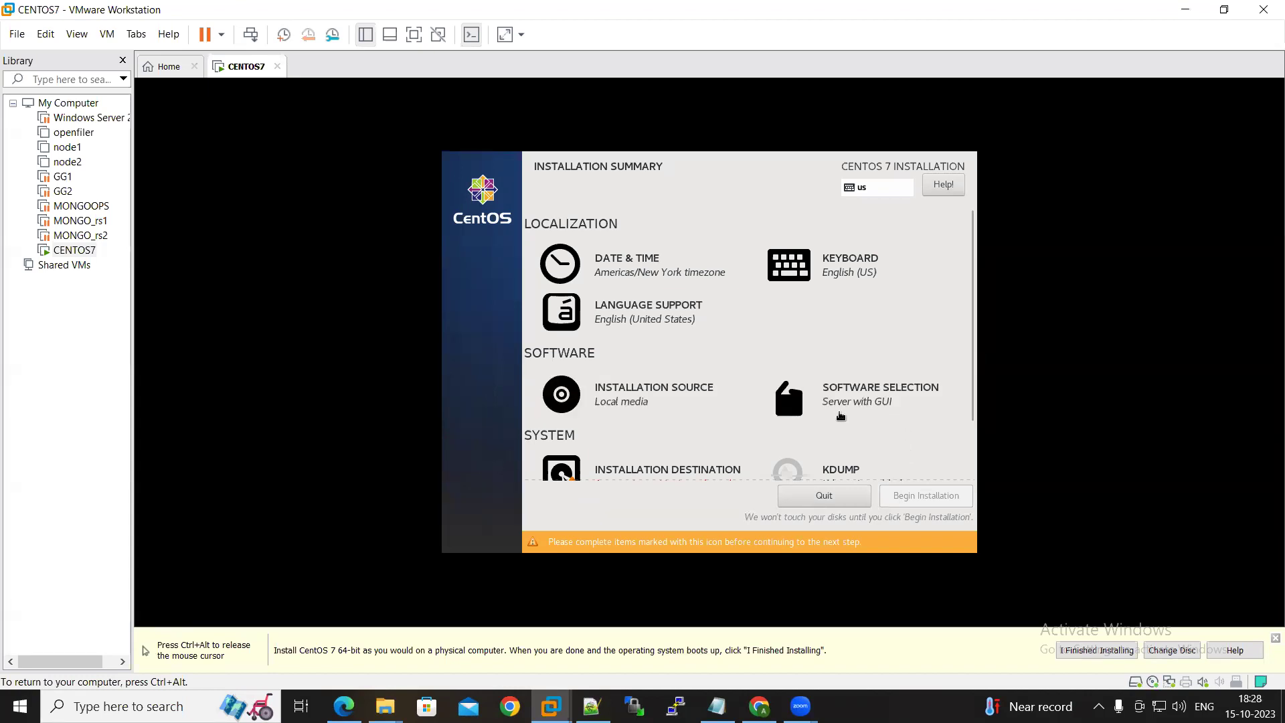
scroll(871, 418, "down", 2)
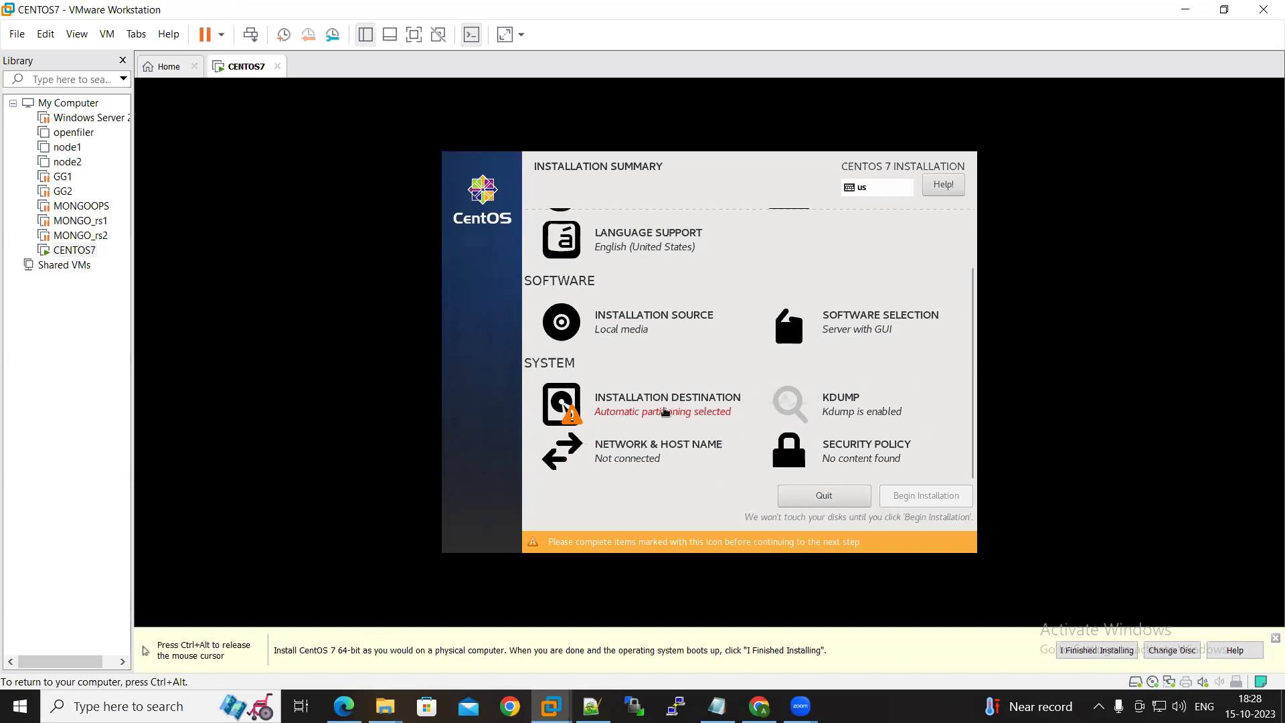
Select the 2000 GiB virtual disk as the installation destination with manual partitioning
left_click(667, 410)
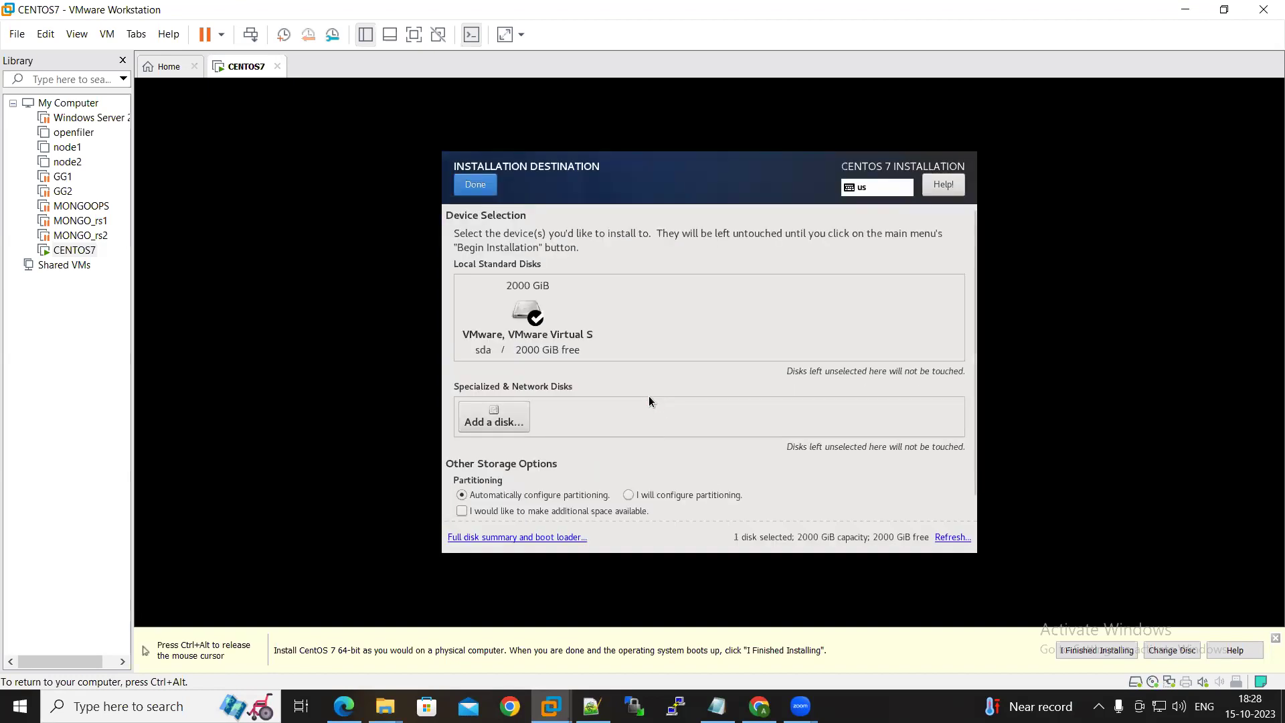
left_click(534, 315)
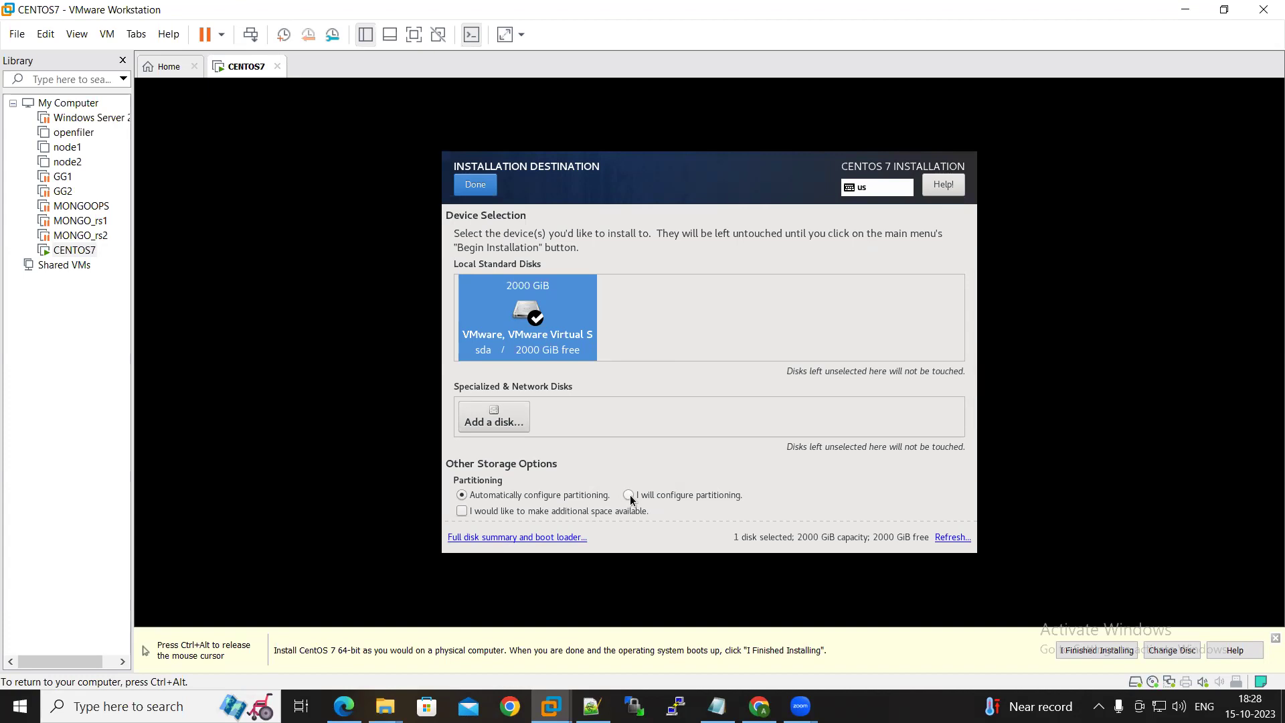
left_click(629, 496)
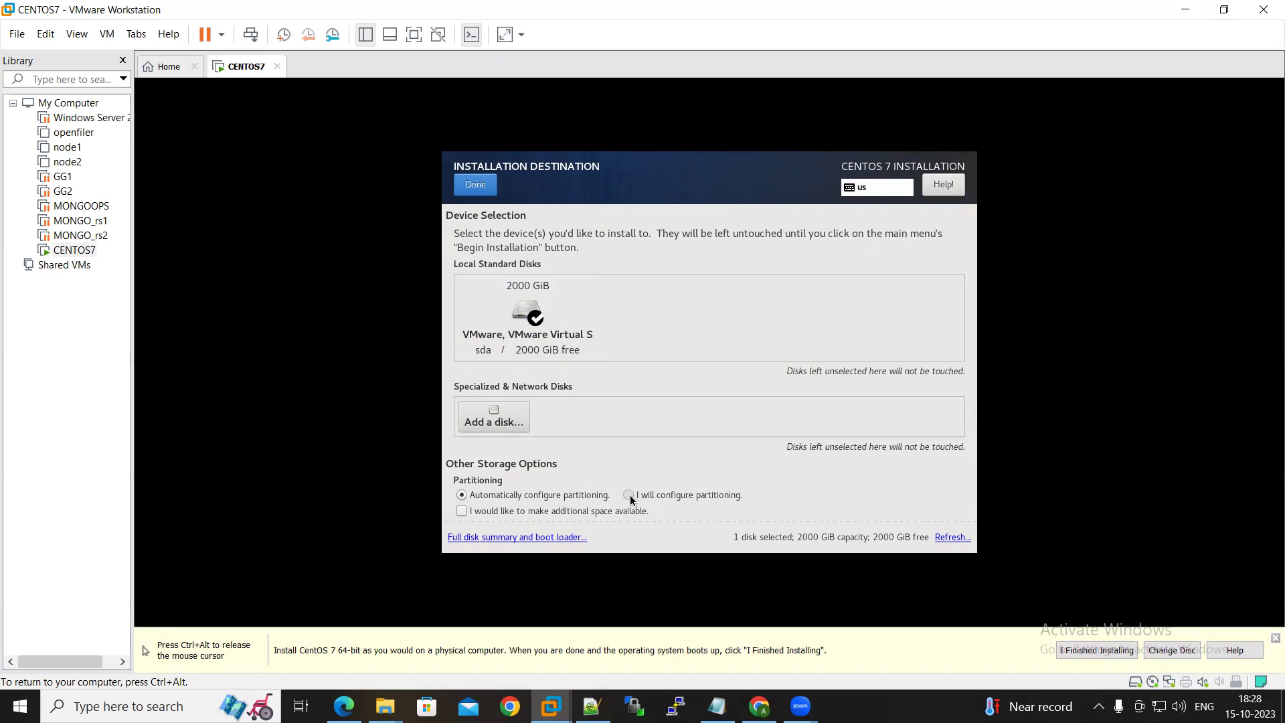
left_click(475, 190)
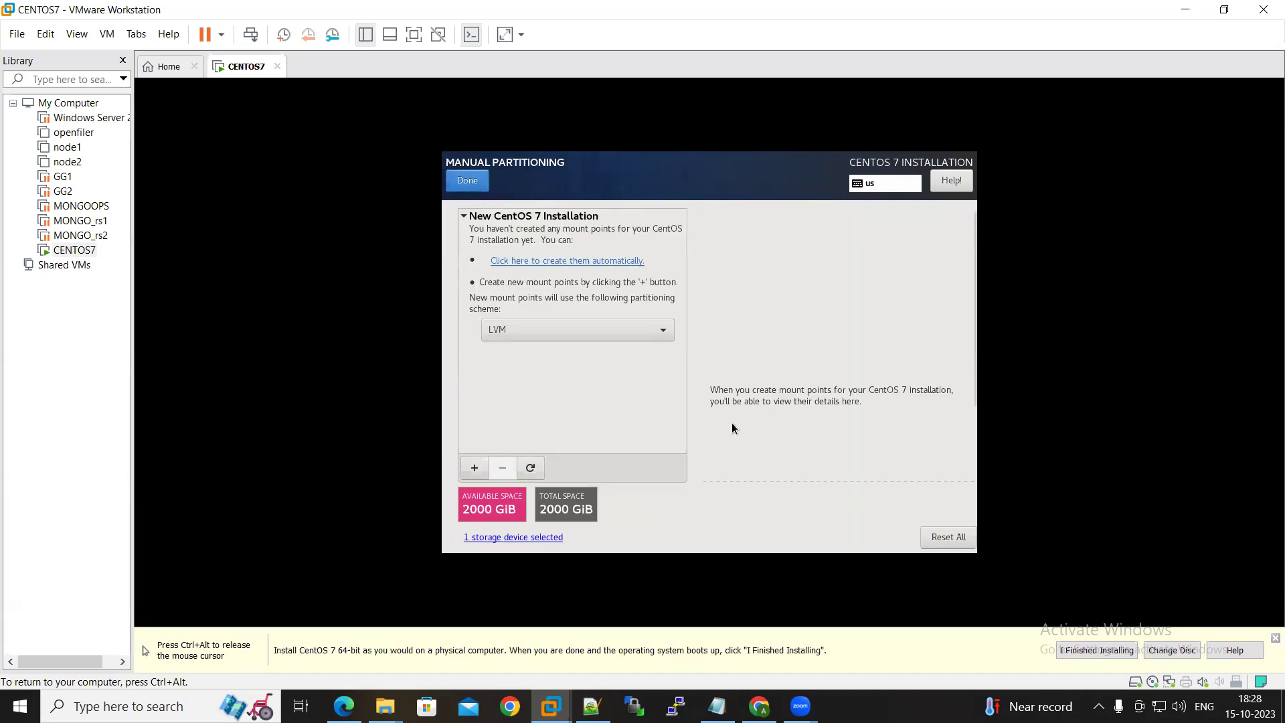
Add a / mount point with a 100GB capacity
left_click(474, 468)
left_click(803, 349)
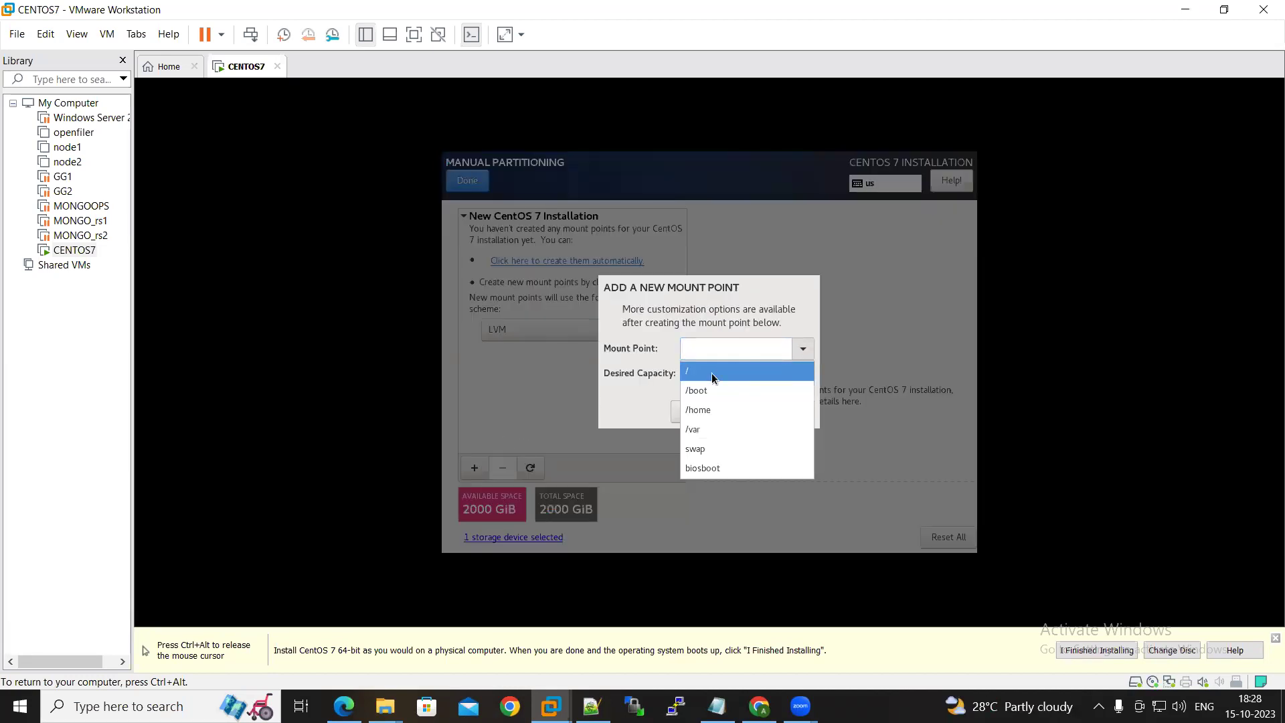
left_click(710, 375)
left_click(710, 375)
type("100GB")
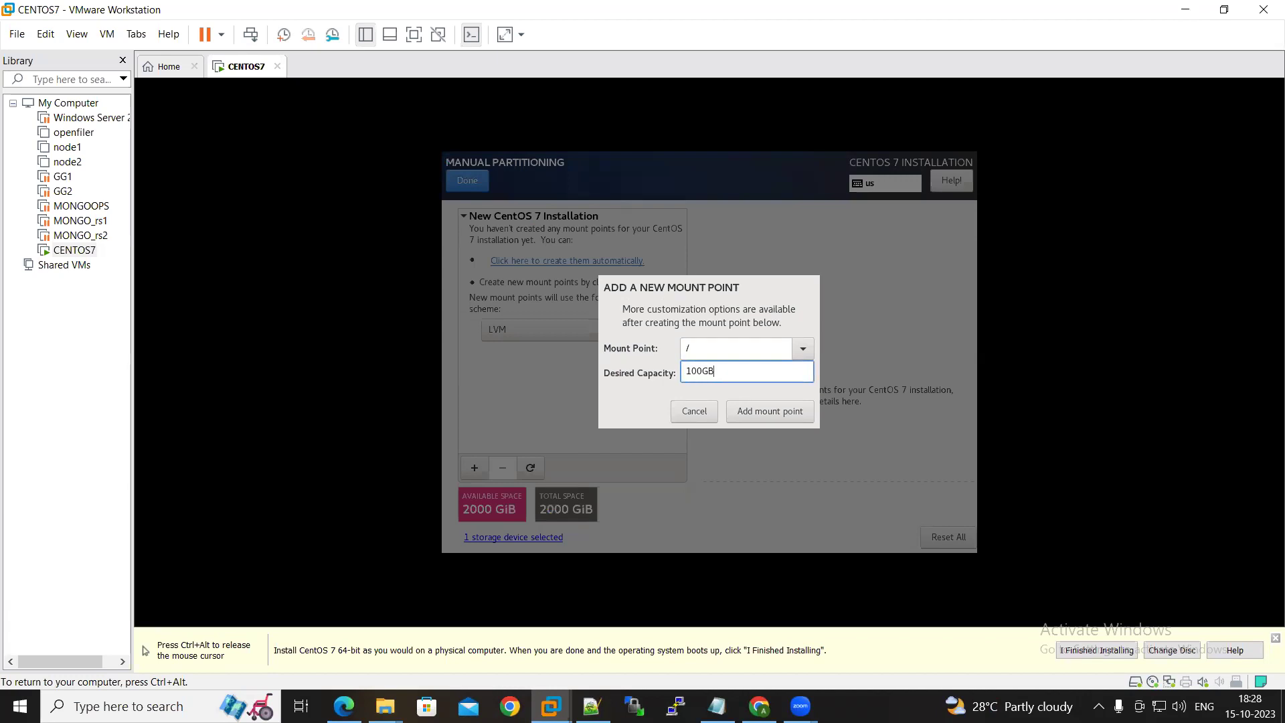
left_click(769, 413)
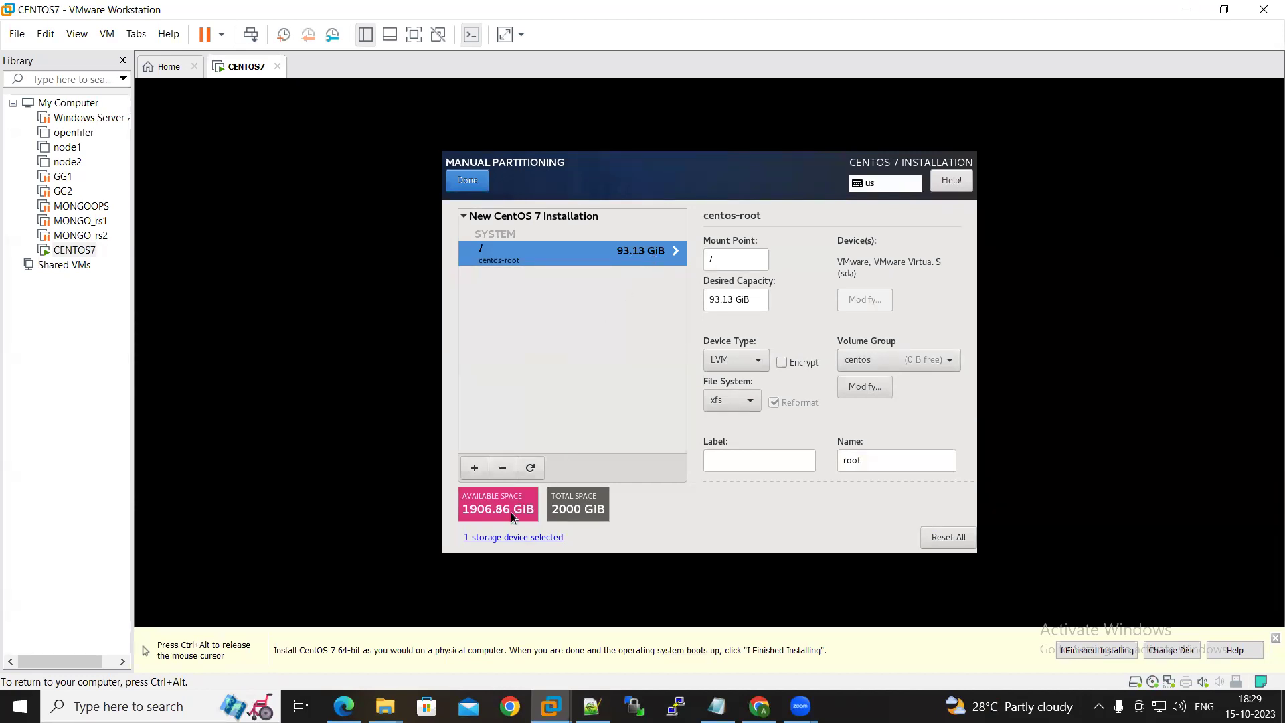
Add a /boot mount point with a 10GB capacity
left_click(477, 470)
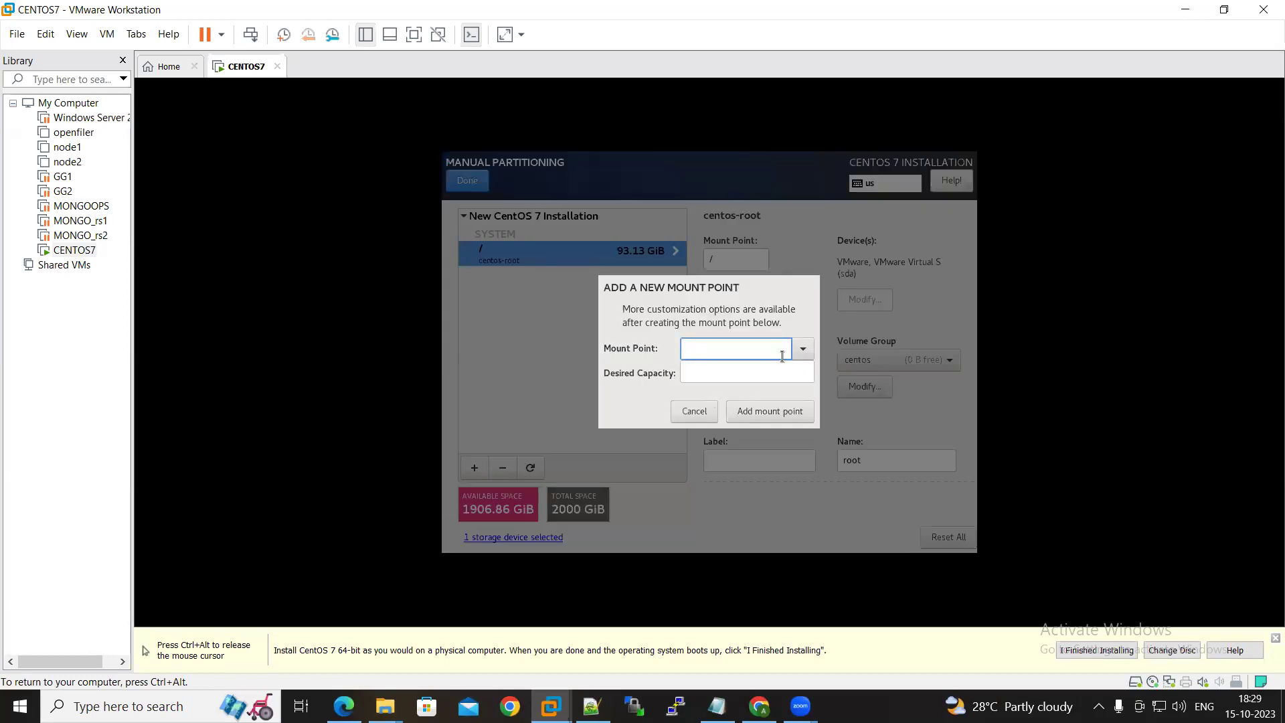
left_click(803, 349)
left_click(744, 373)
left_click(728, 374)
type("10GB")
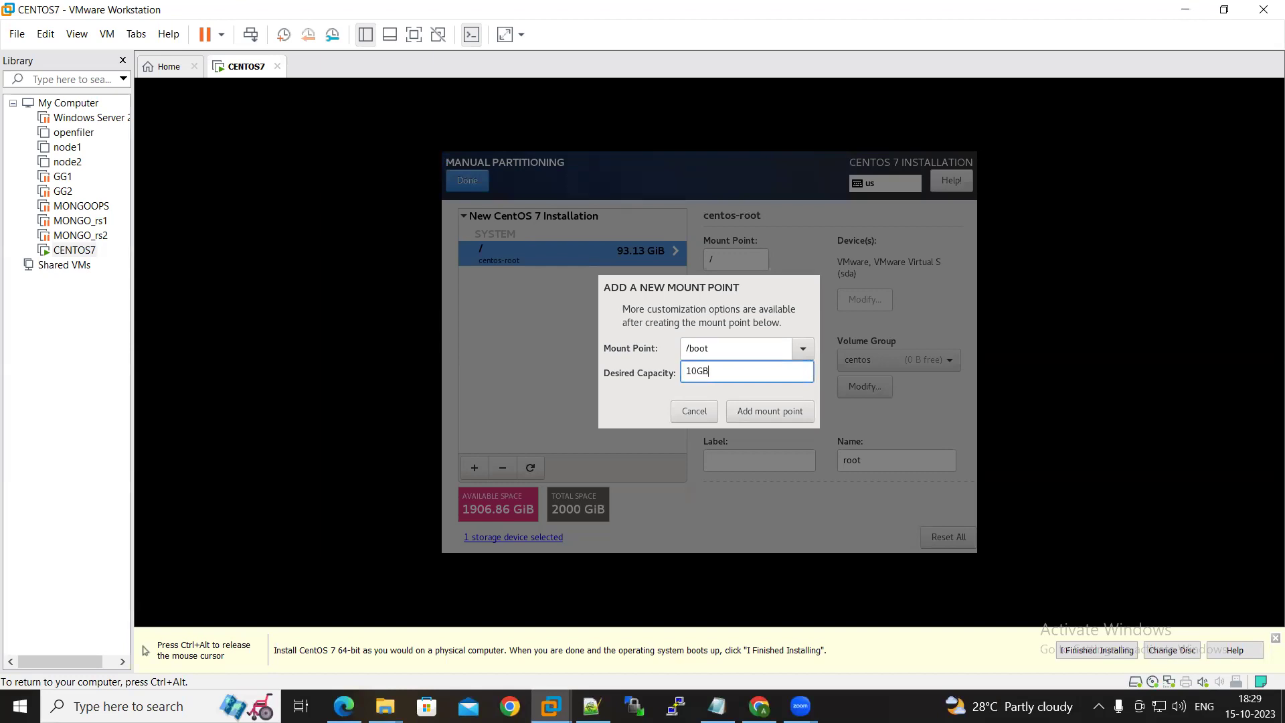
left_click(774, 406)
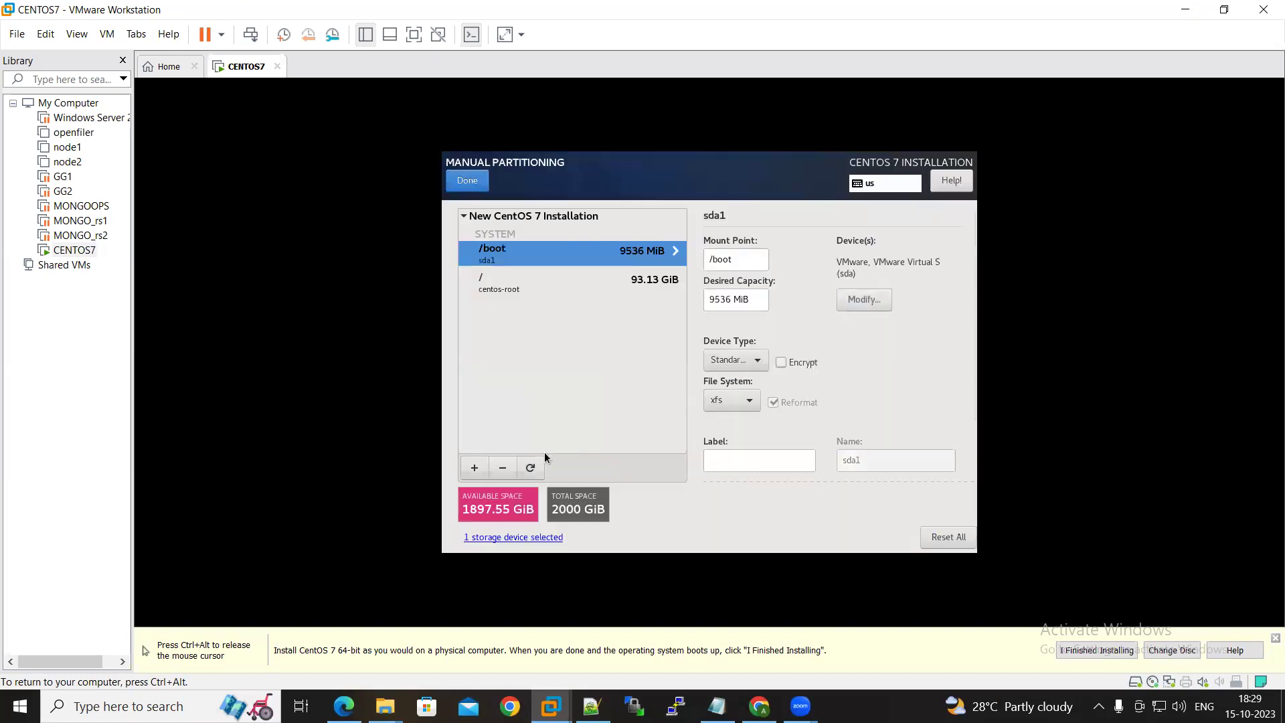
Add a swap mount point with a 64GB capacity
left_click(473, 467)
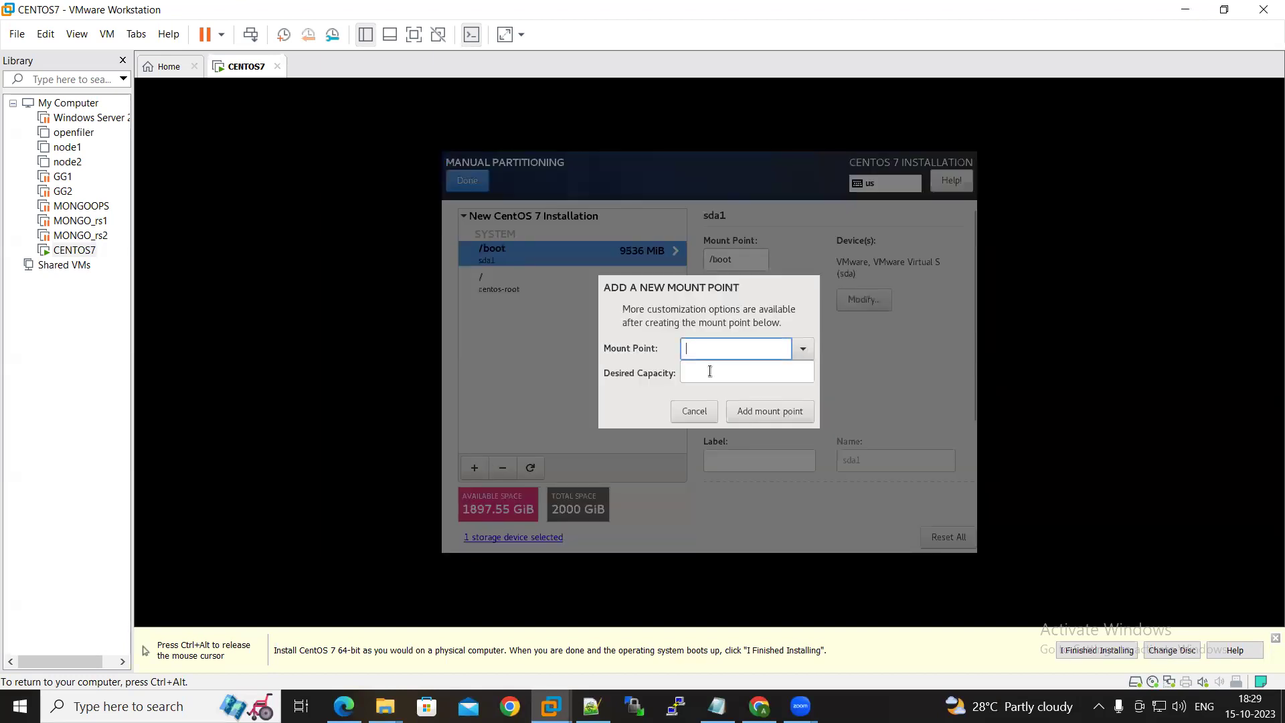
left_click(803, 349)
left_click(708, 405)
left_click(708, 367)
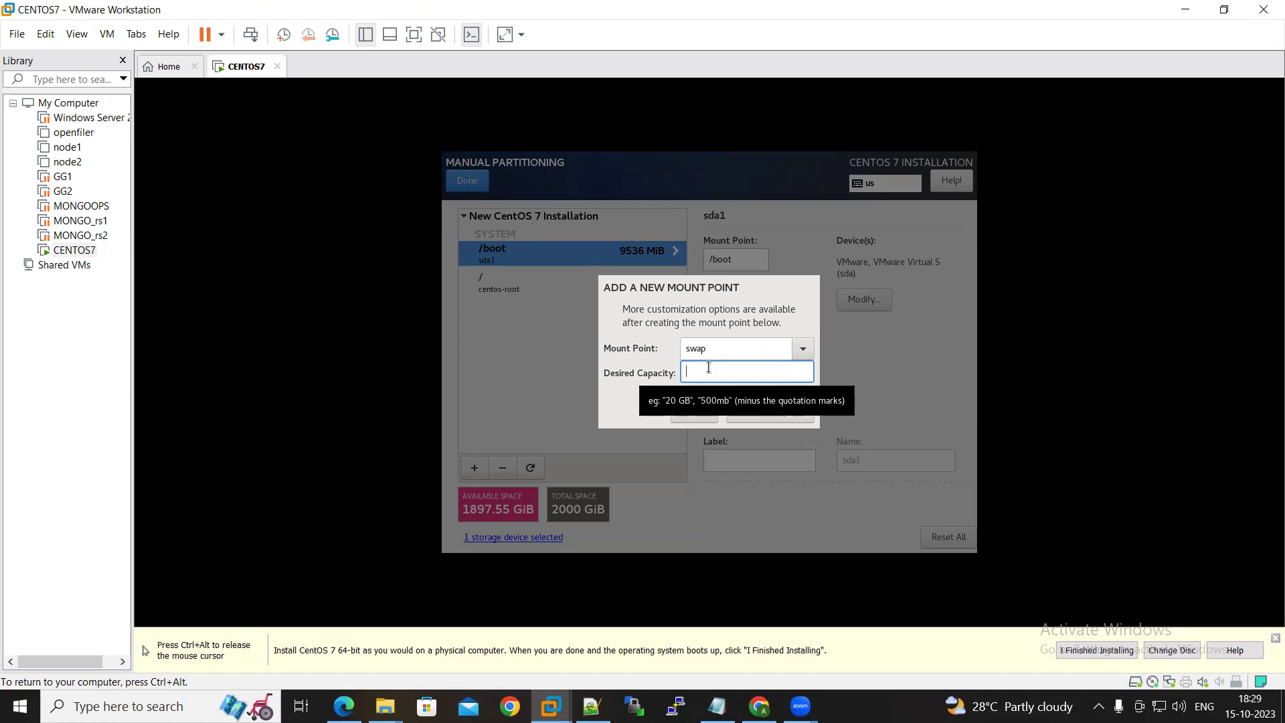
type("64GB")
left_click(757, 410)
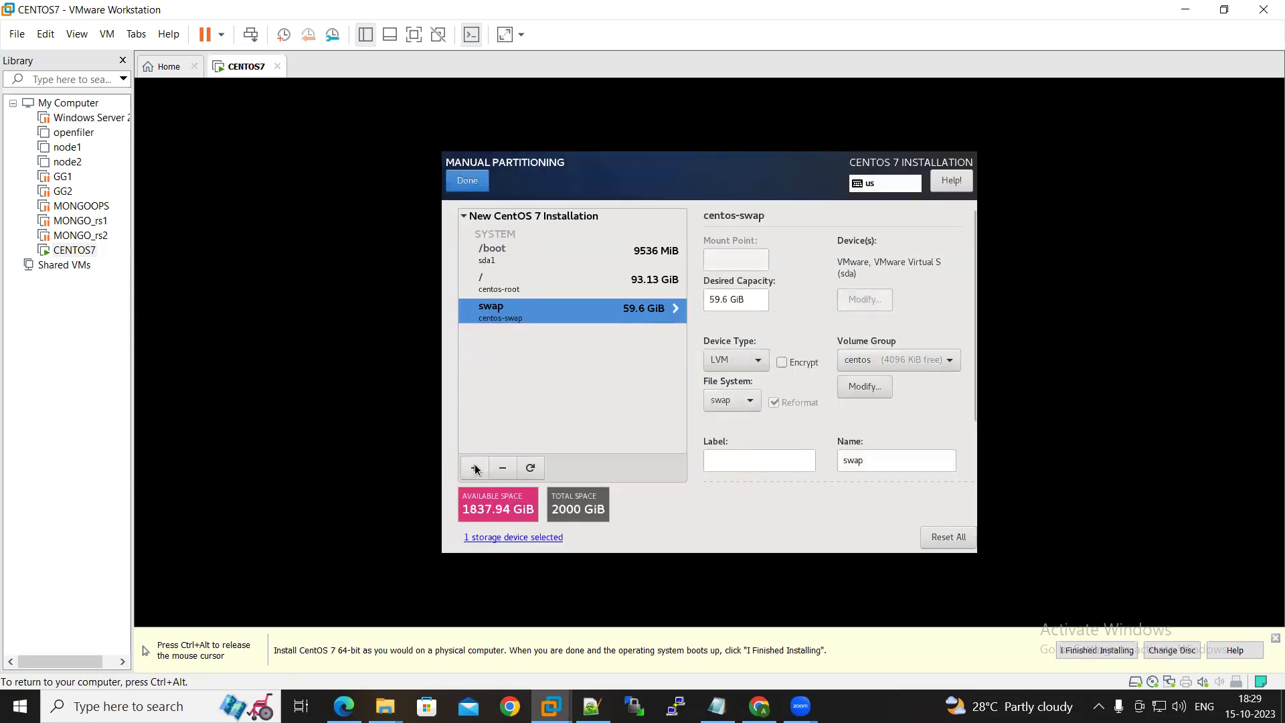
Add a /u01 mount point with a 500GB capacity
left_click(474, 468)
type("/u01")
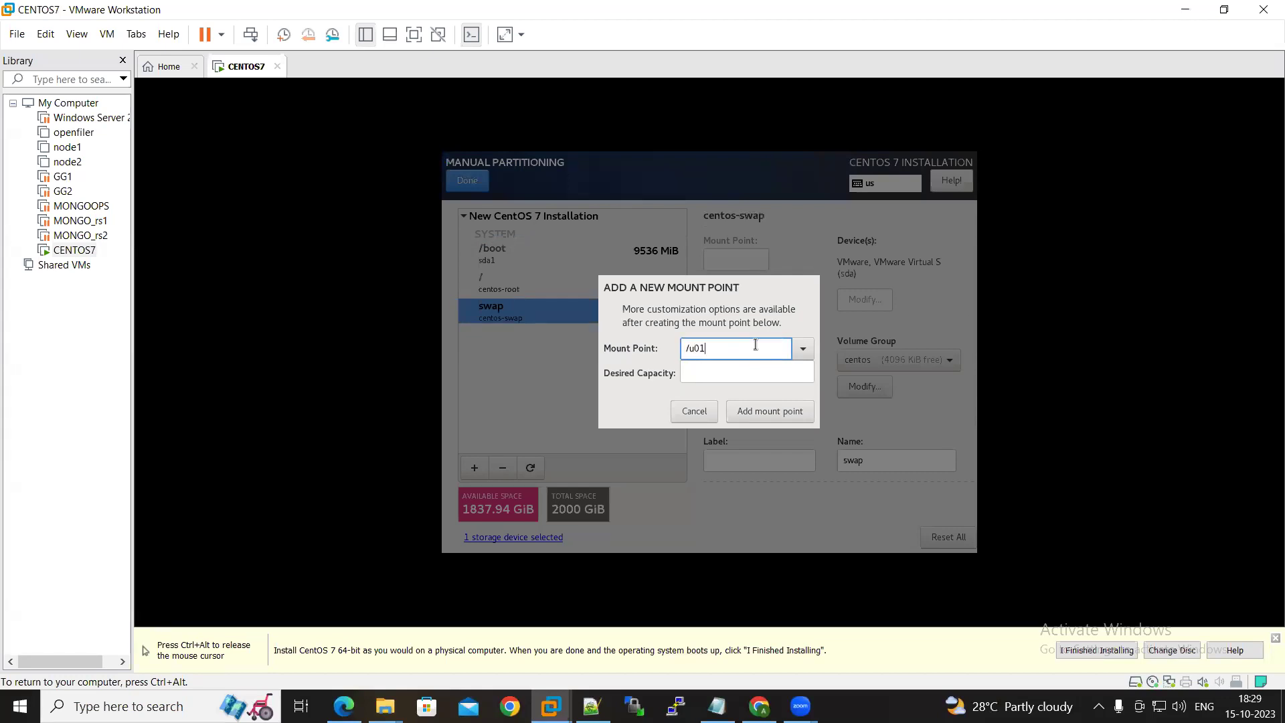
left_click(719, 377)
type("5")
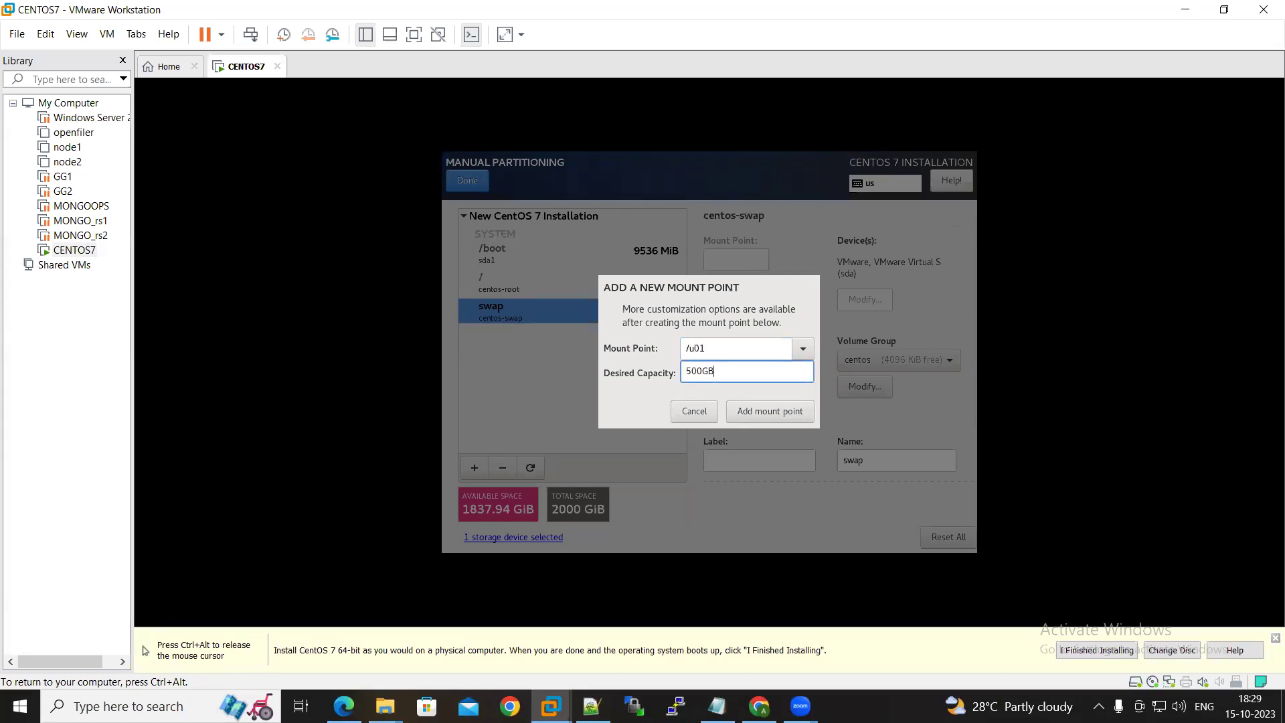
type("00GB")
left_click(762, 409)
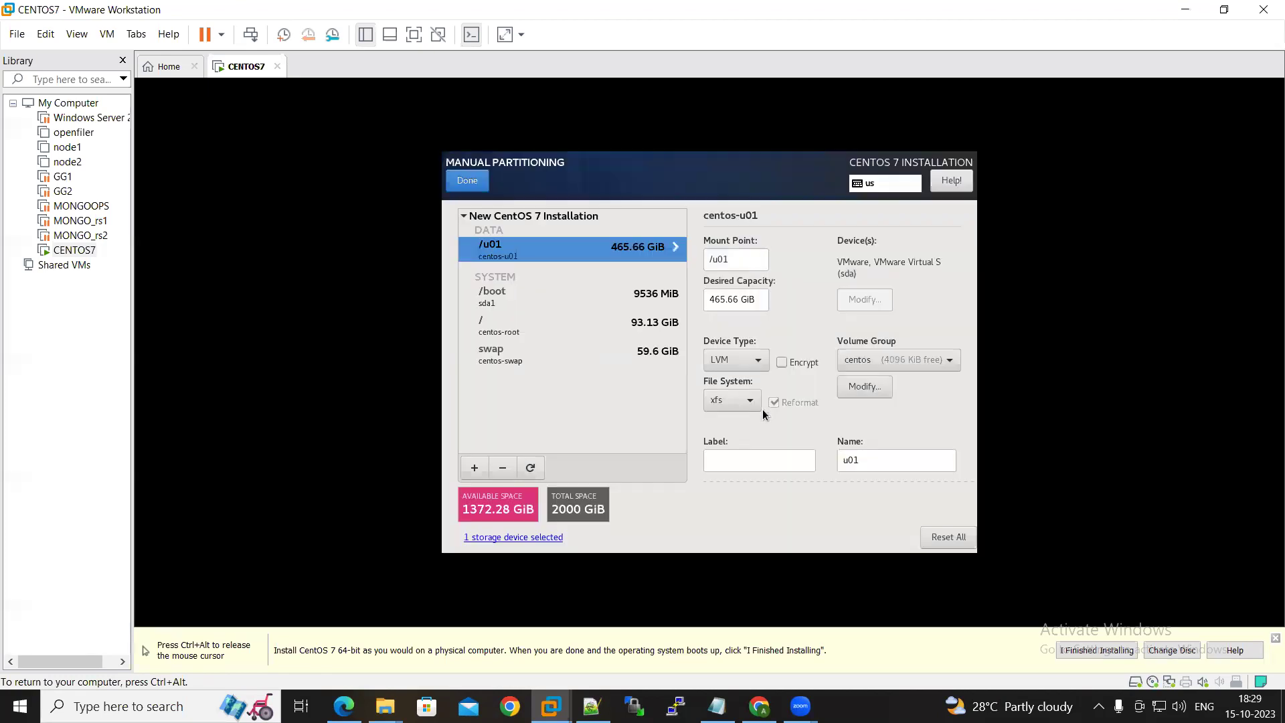
Add /u02 using all remaining space and finish partitioning to review the changes
left_click(477, 468)
type("/u01")
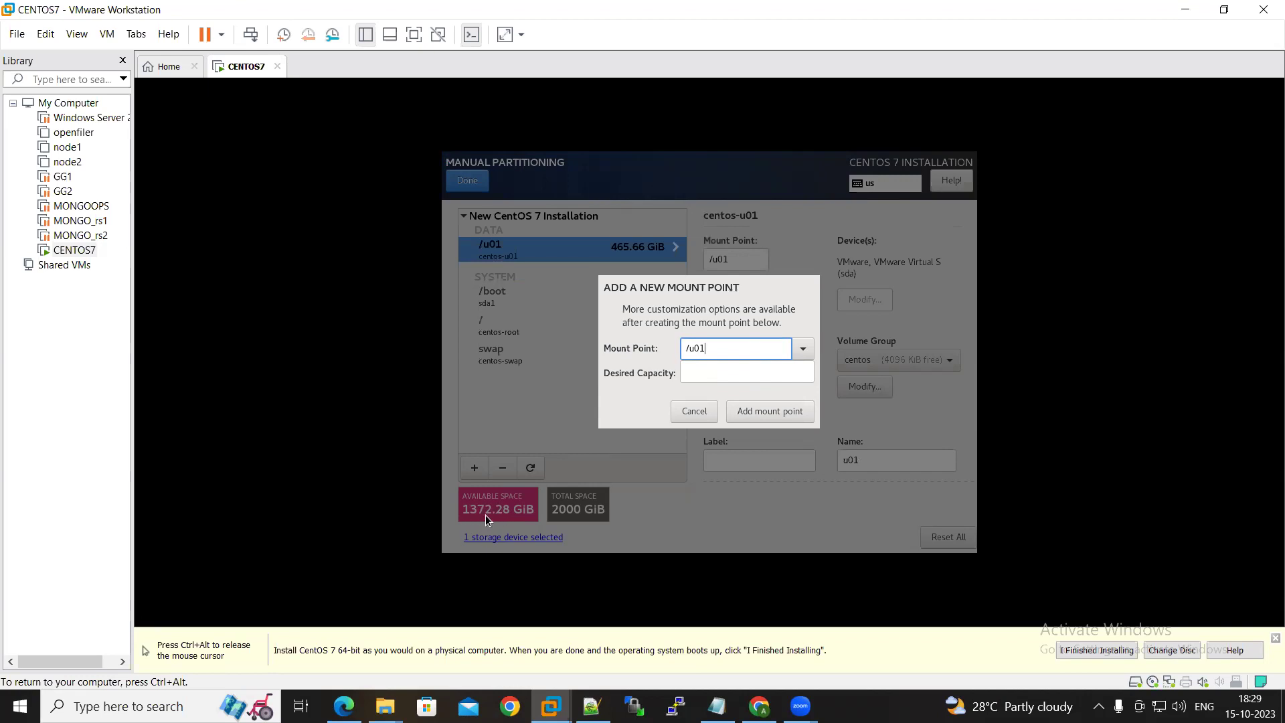
key("BackSpace")
type("2")
left_click(774, 411)
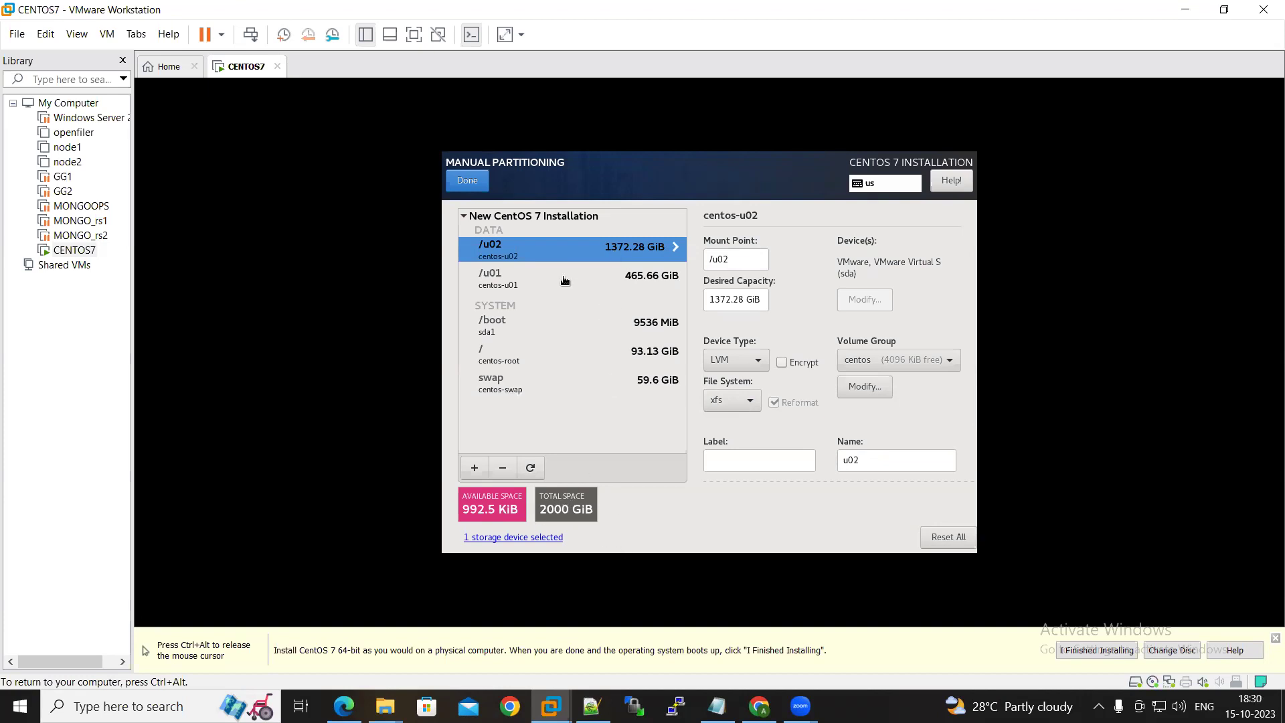
left_click(466, 187)
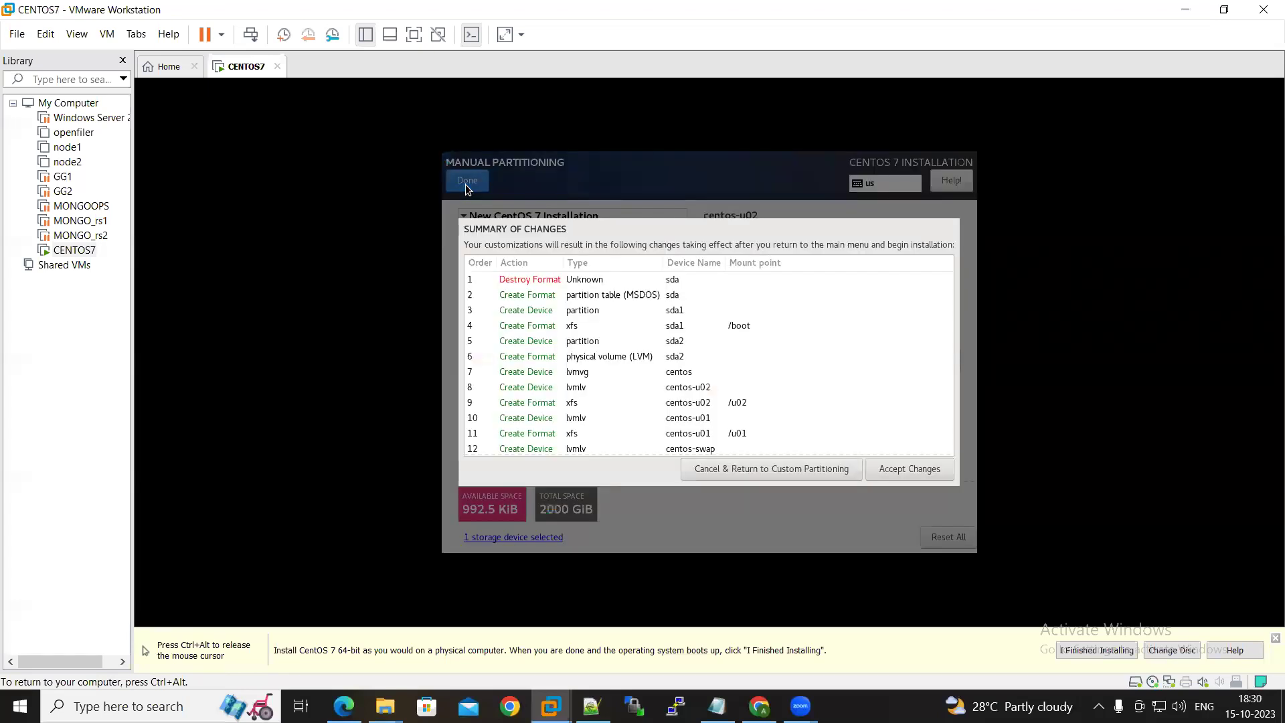
Accept the partitioning summary and begin the CentOS installation
left_click(894, 467)
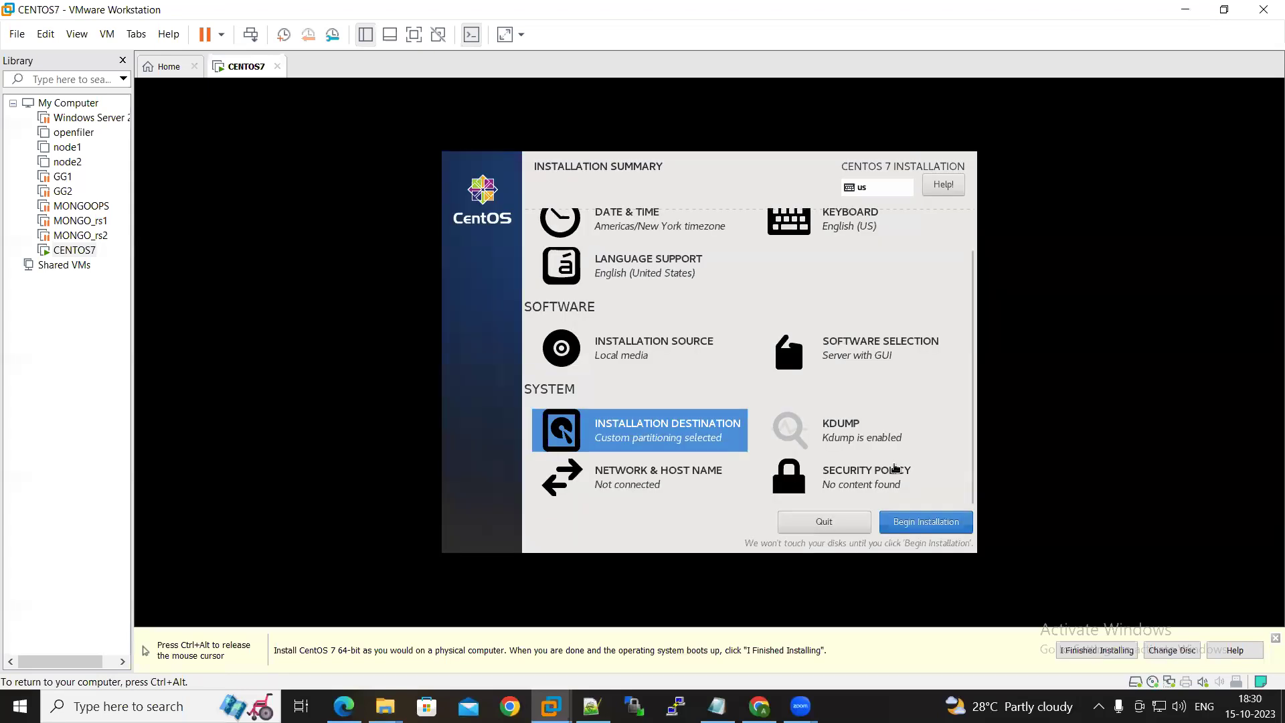
left_click(938, 523)
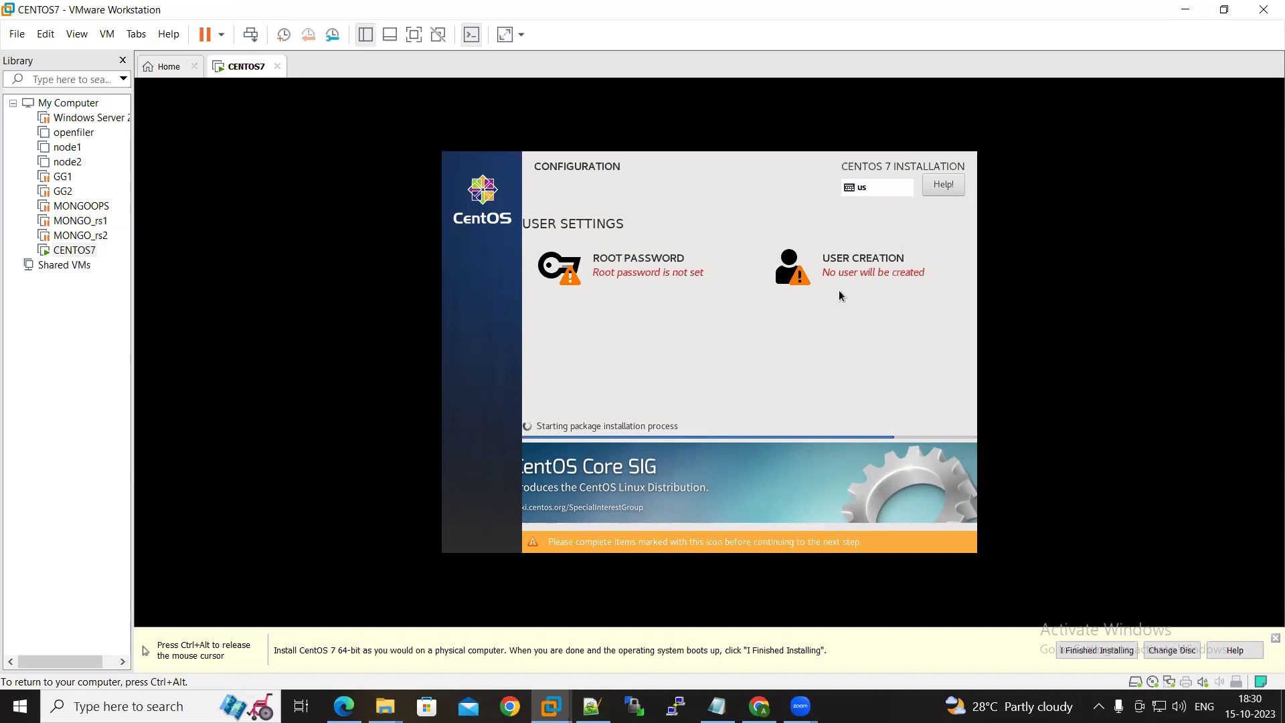
Set and confirm the root password, accepting the weak-password warning
left_click(621, 268)
type("centos7")
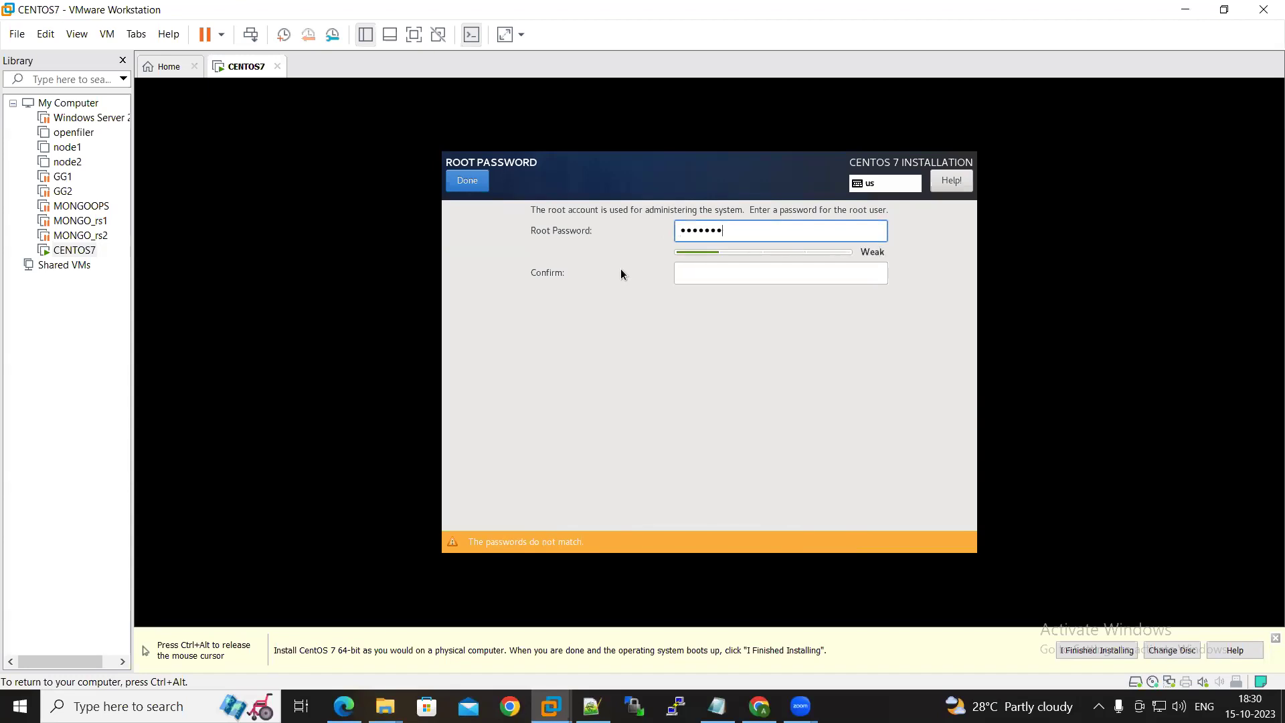
left_click(703, 266)
type("centos7")
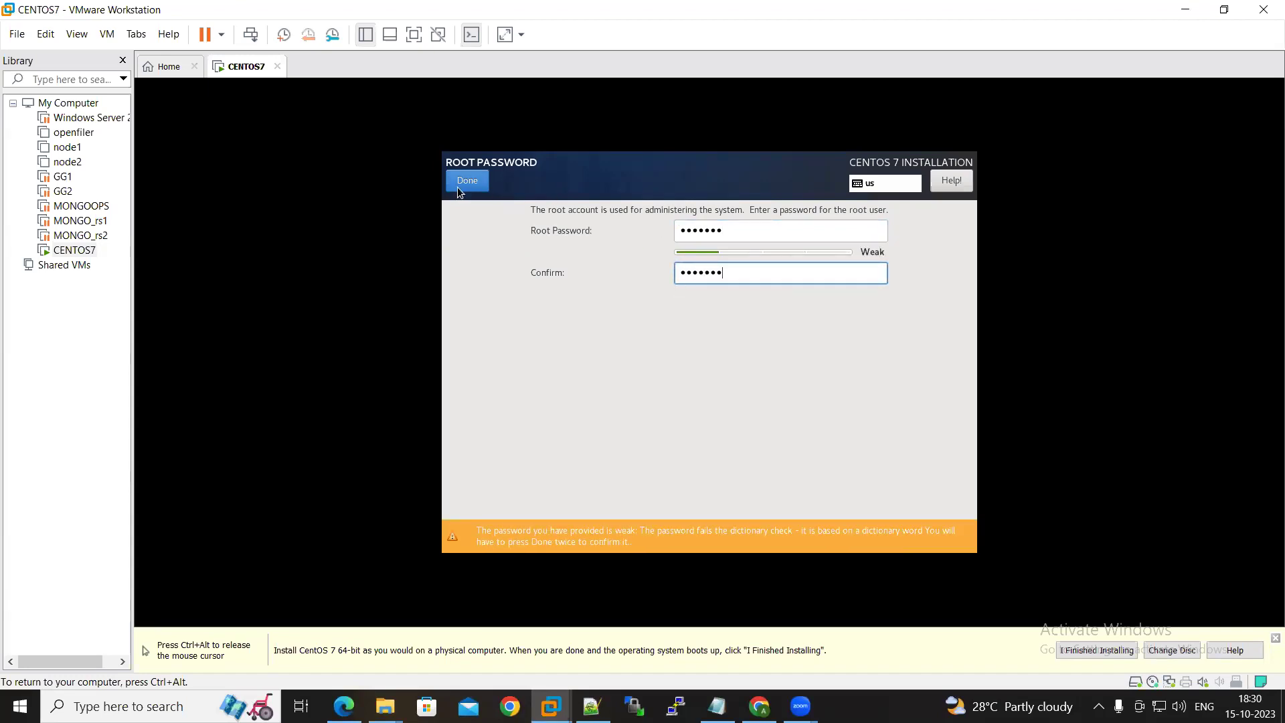
left_click(469, 181)
left_click(469, 181)
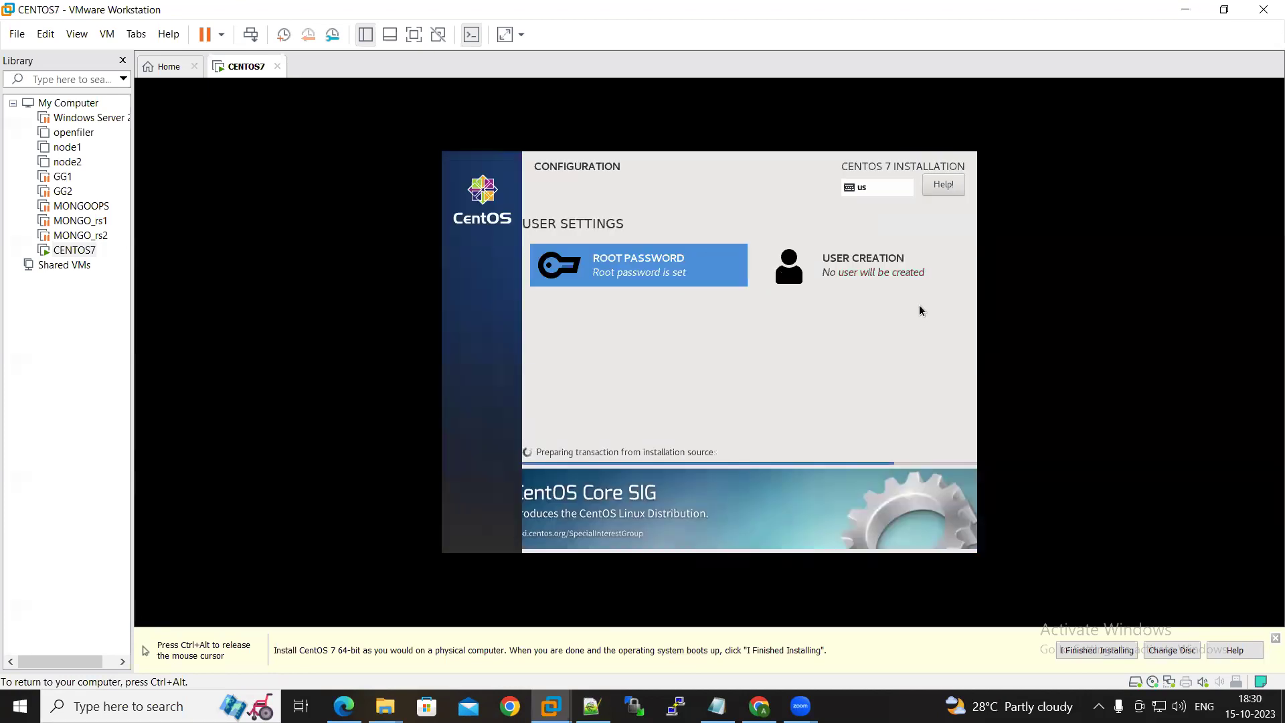
Create administrator user 'dbtech' with a confirmed password, accepting the weak-password warning
left_click(852, 254)
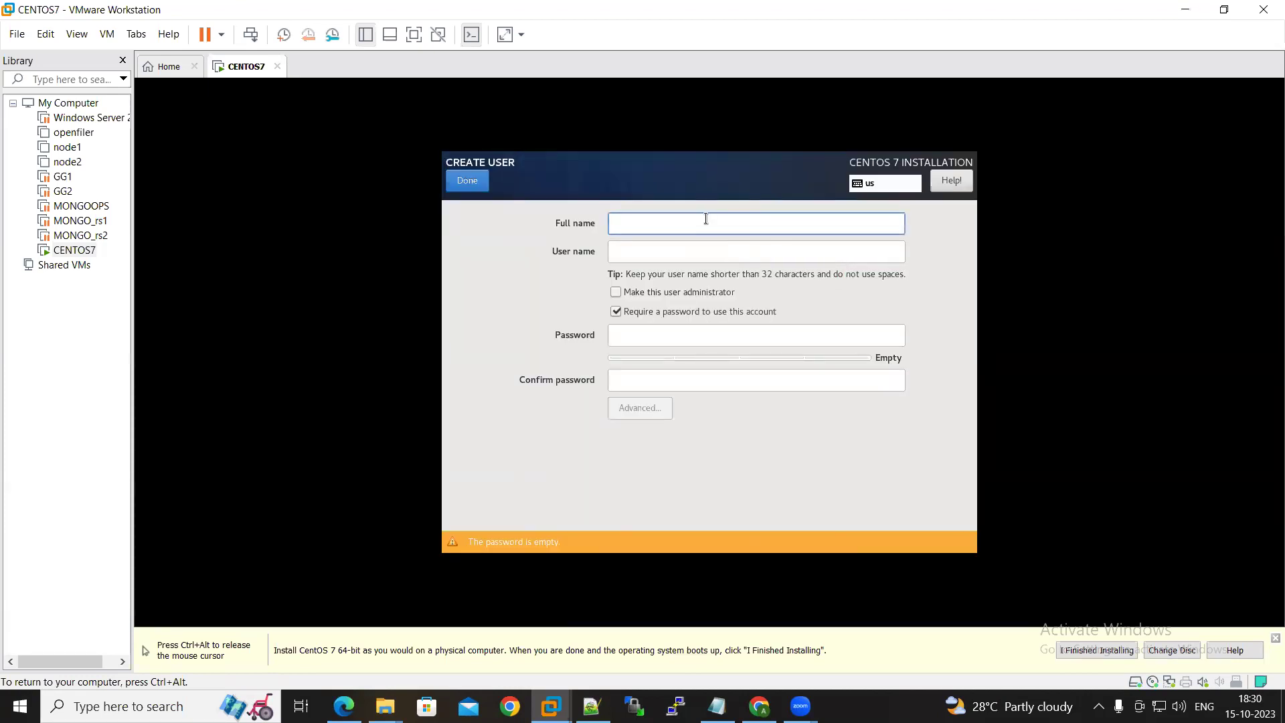
type("dbtech")
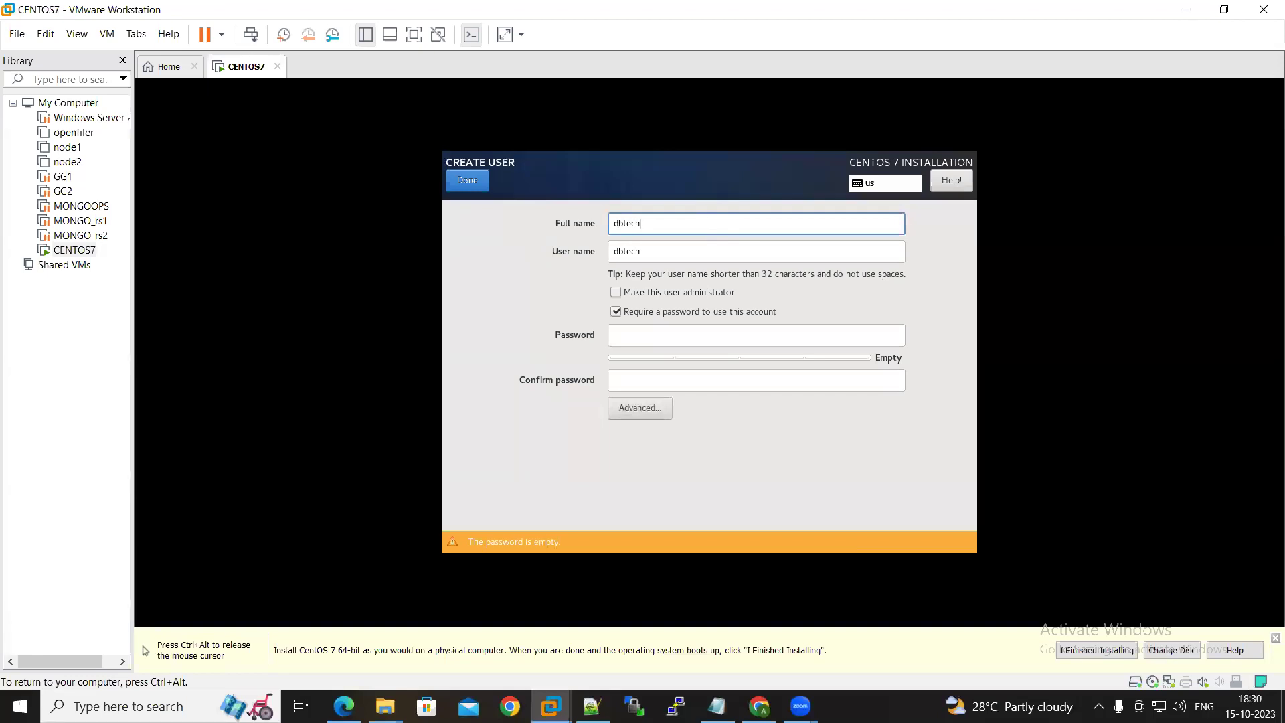
left_click(616, 293)
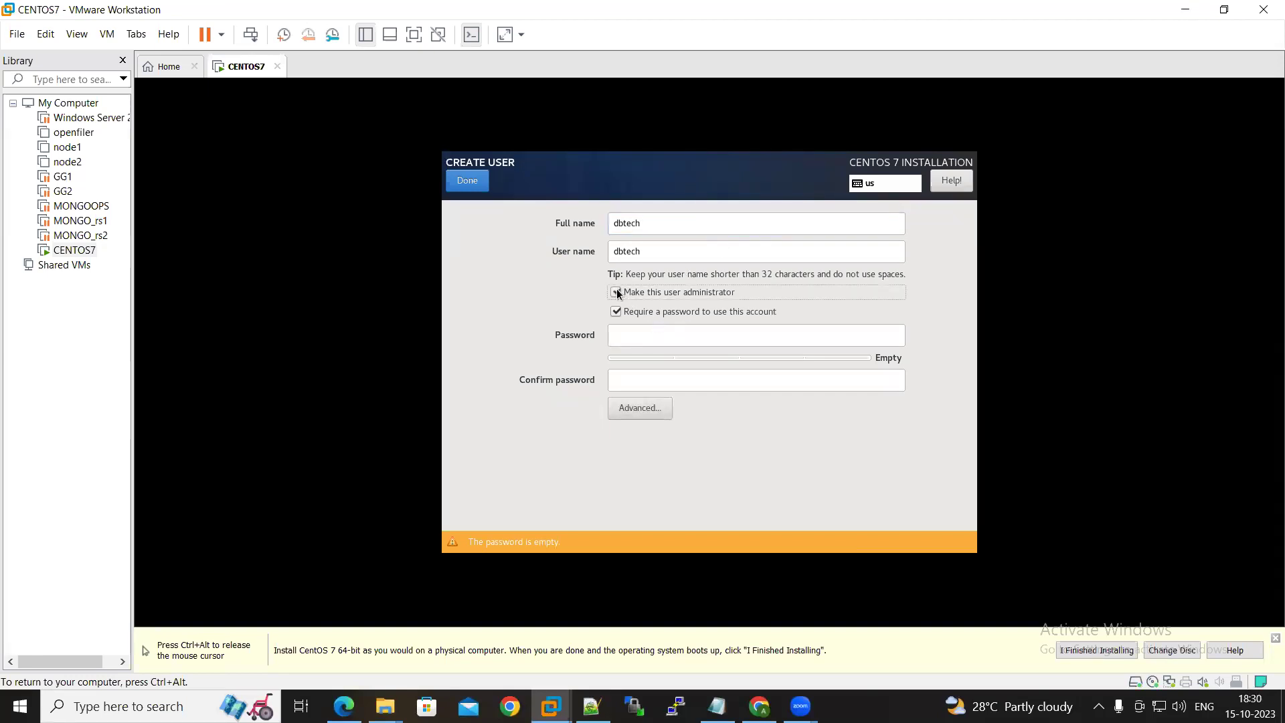
left_click(690, 338)
type("•••••••")
left_click(669, 383)
type("••••••")
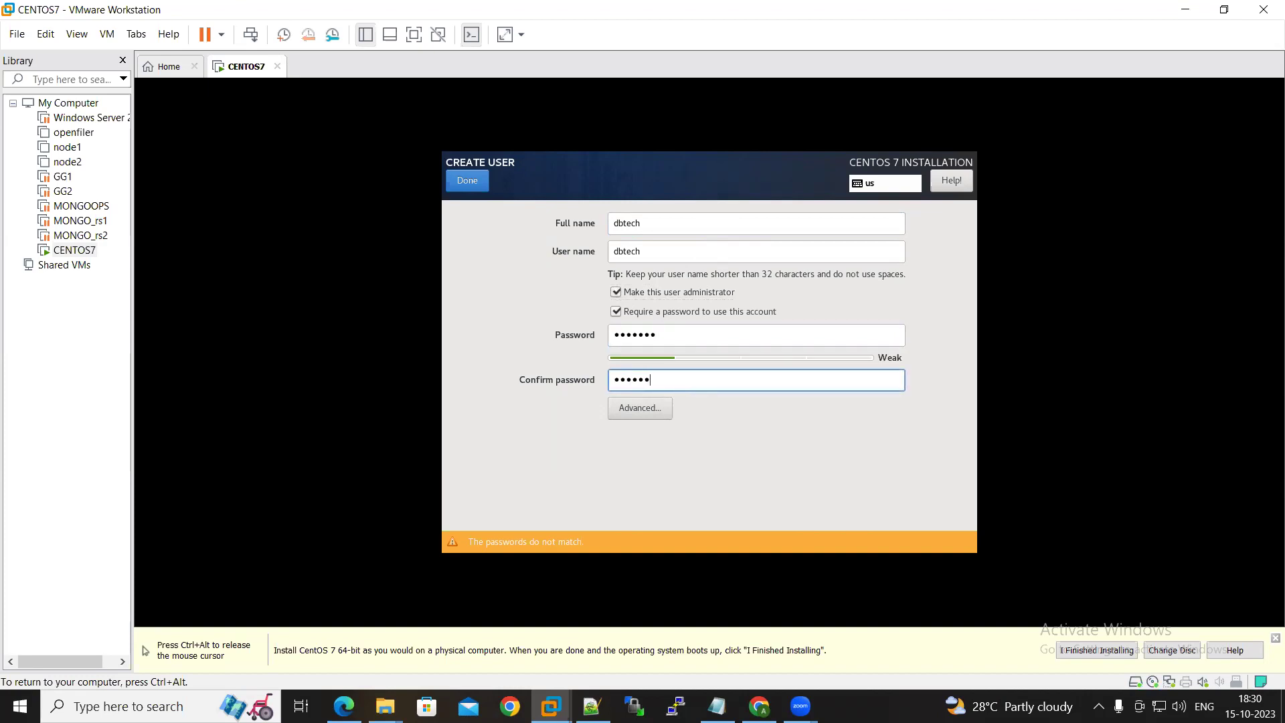
type("•")
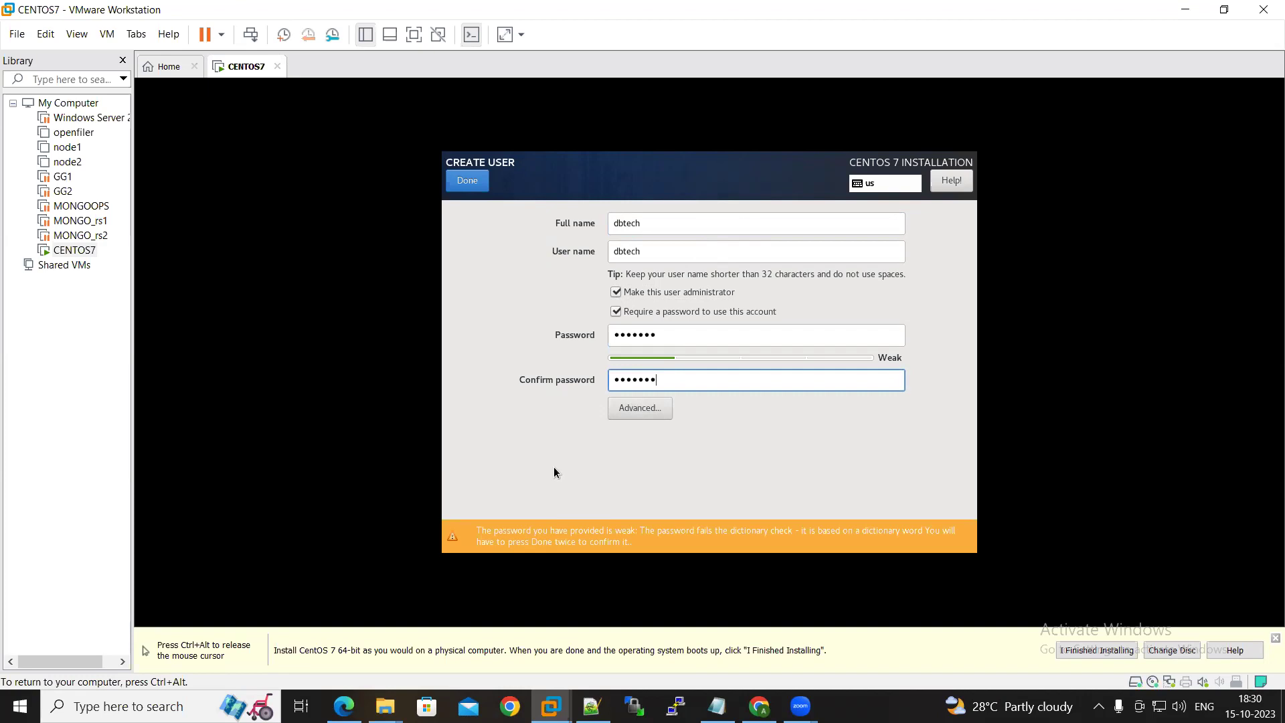
left_click(468, 181)
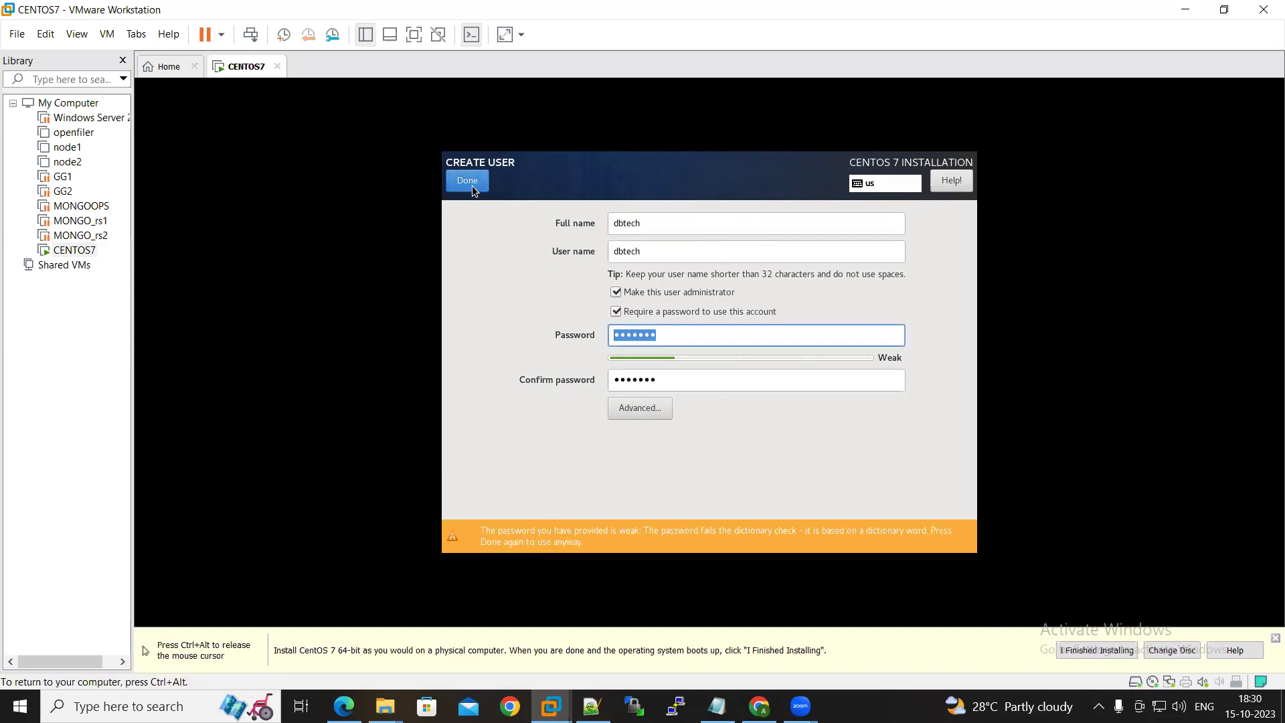
left_click(468, 181)
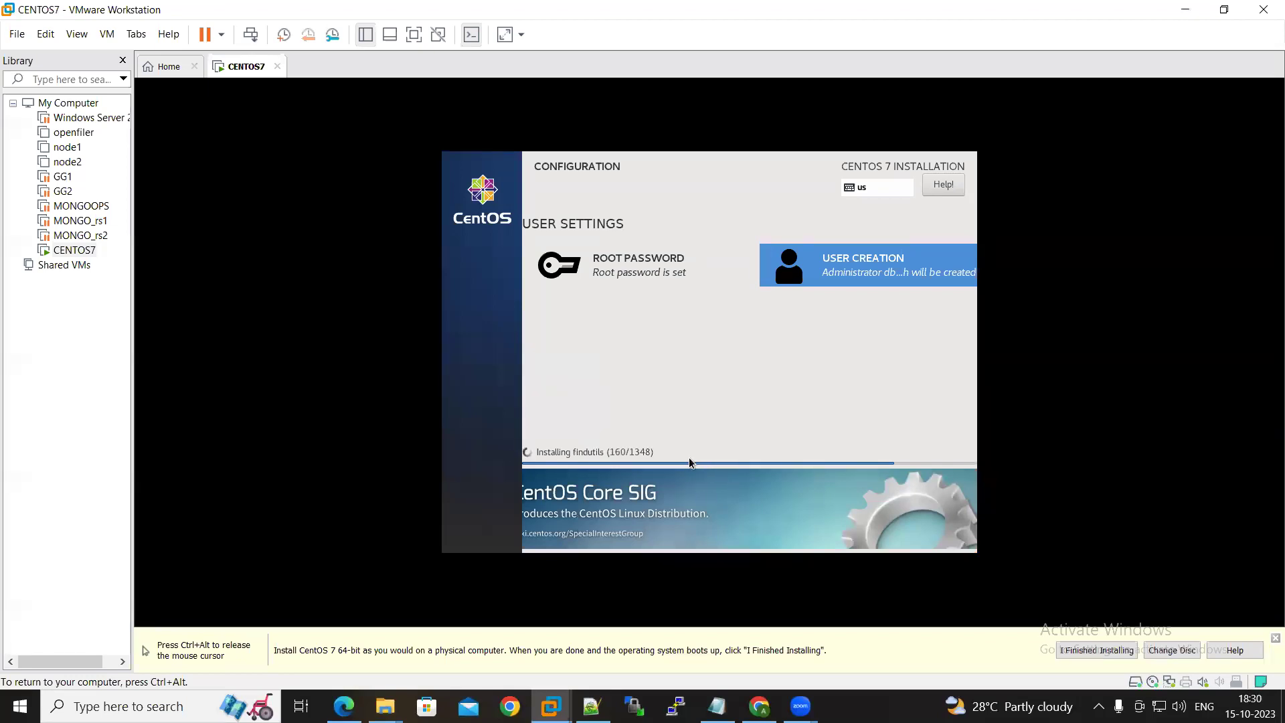
key("ctrl+alt")
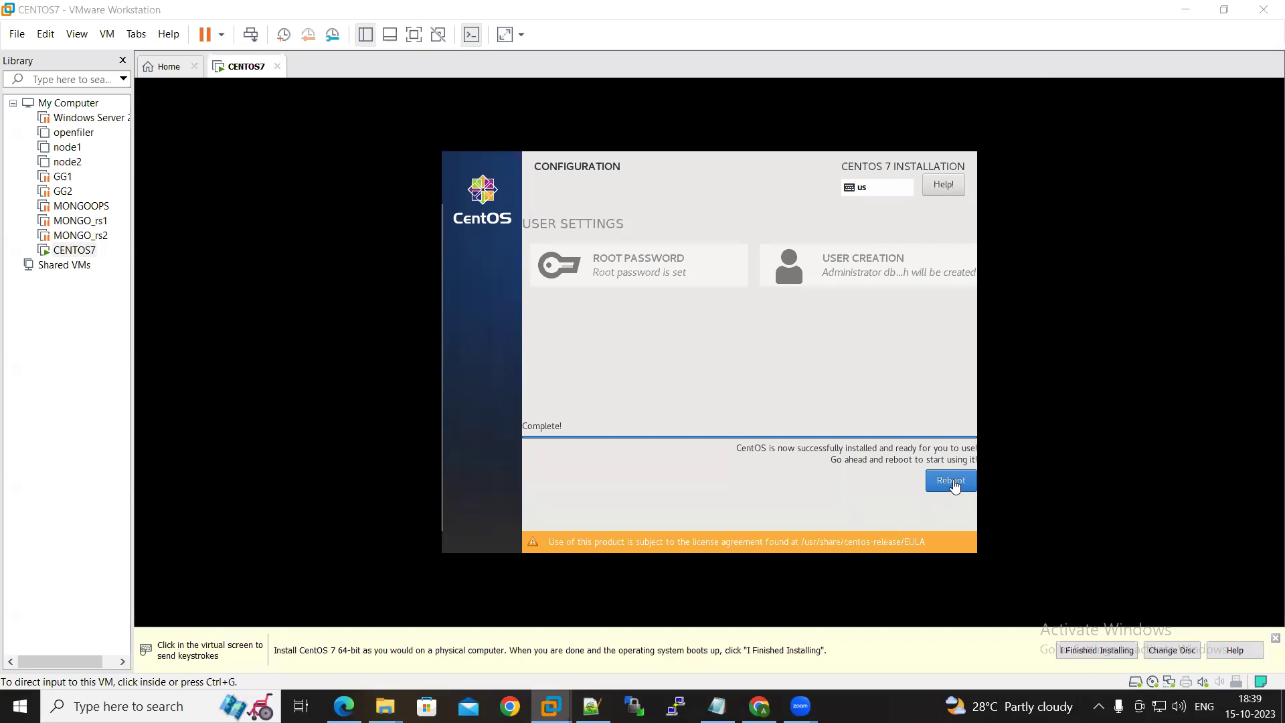
Reboot into the newly installed CentOS once installation completes
left_click(952, 485)
left_click(948, 485)
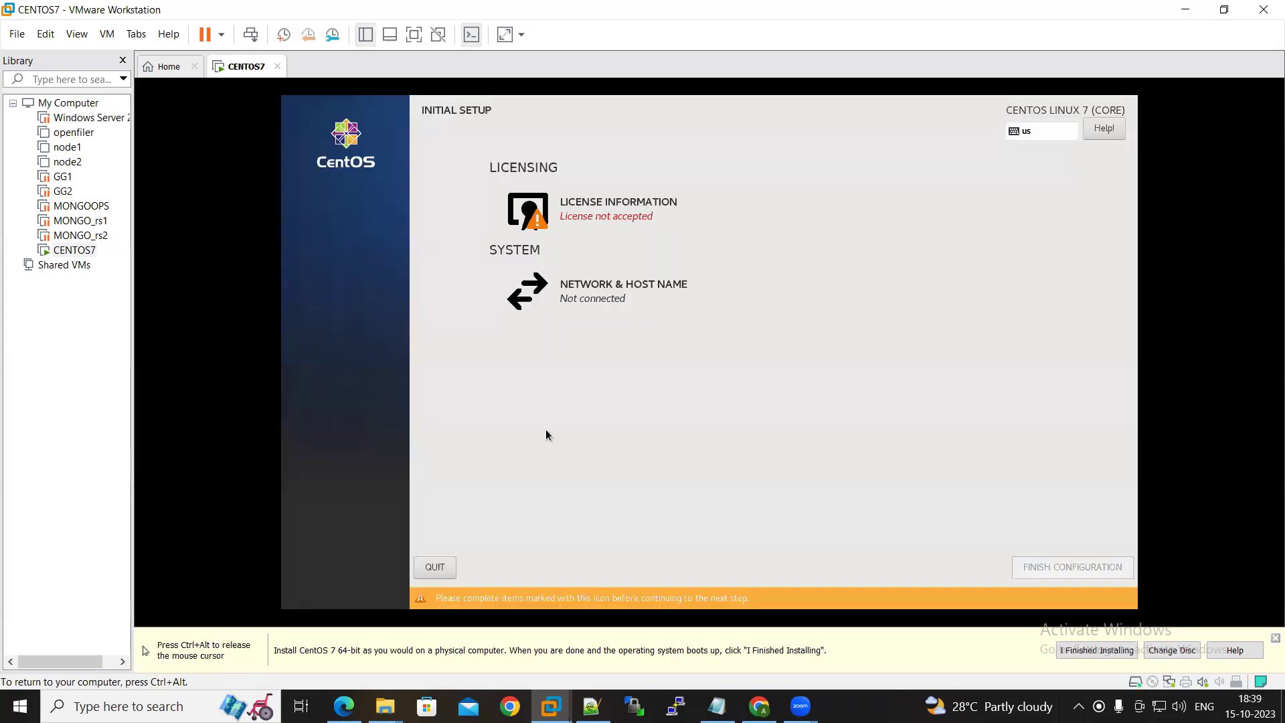
Accept the CentOS license agreement in Initial Setup
left_click(592, 211)
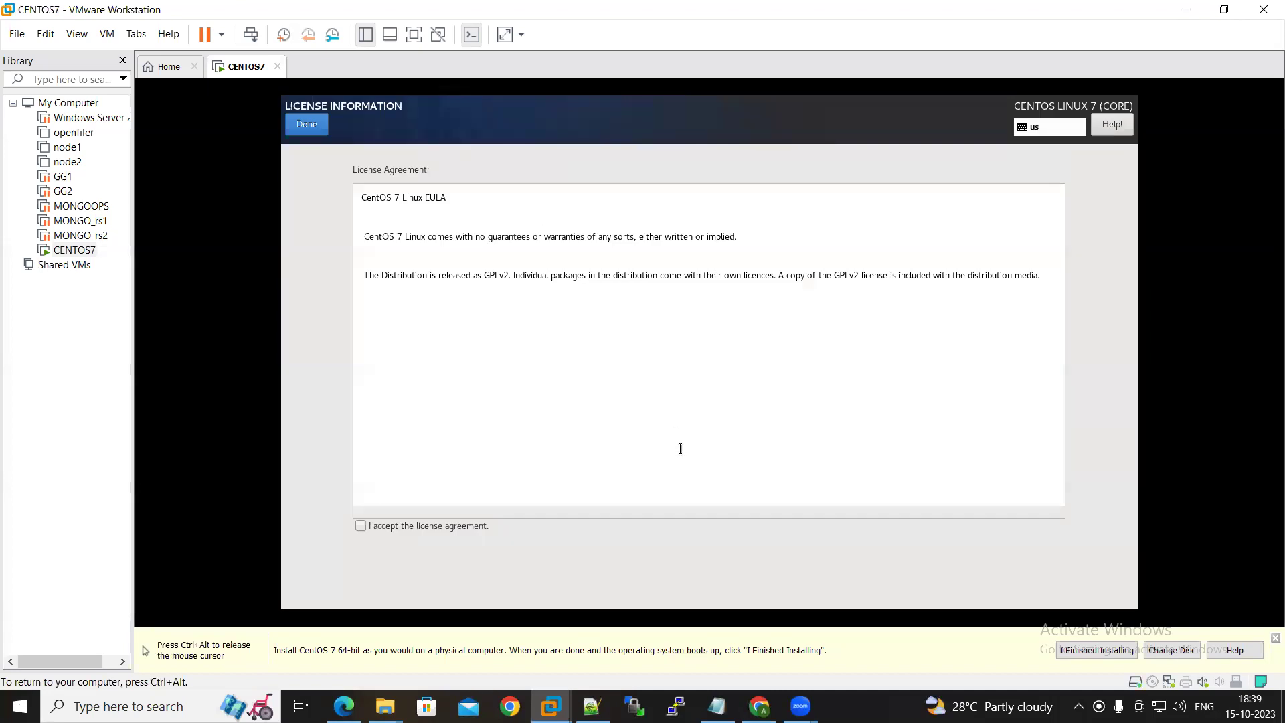
left_click(359, 525)
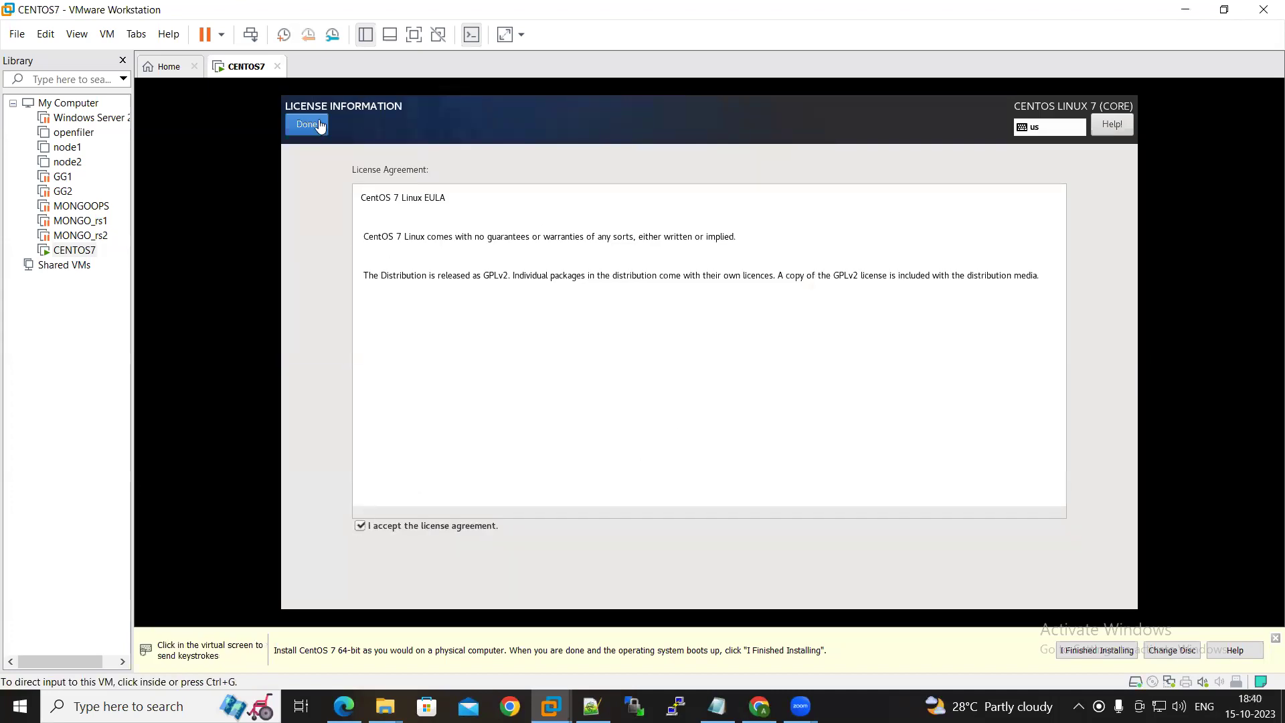
left_click(317, 128)
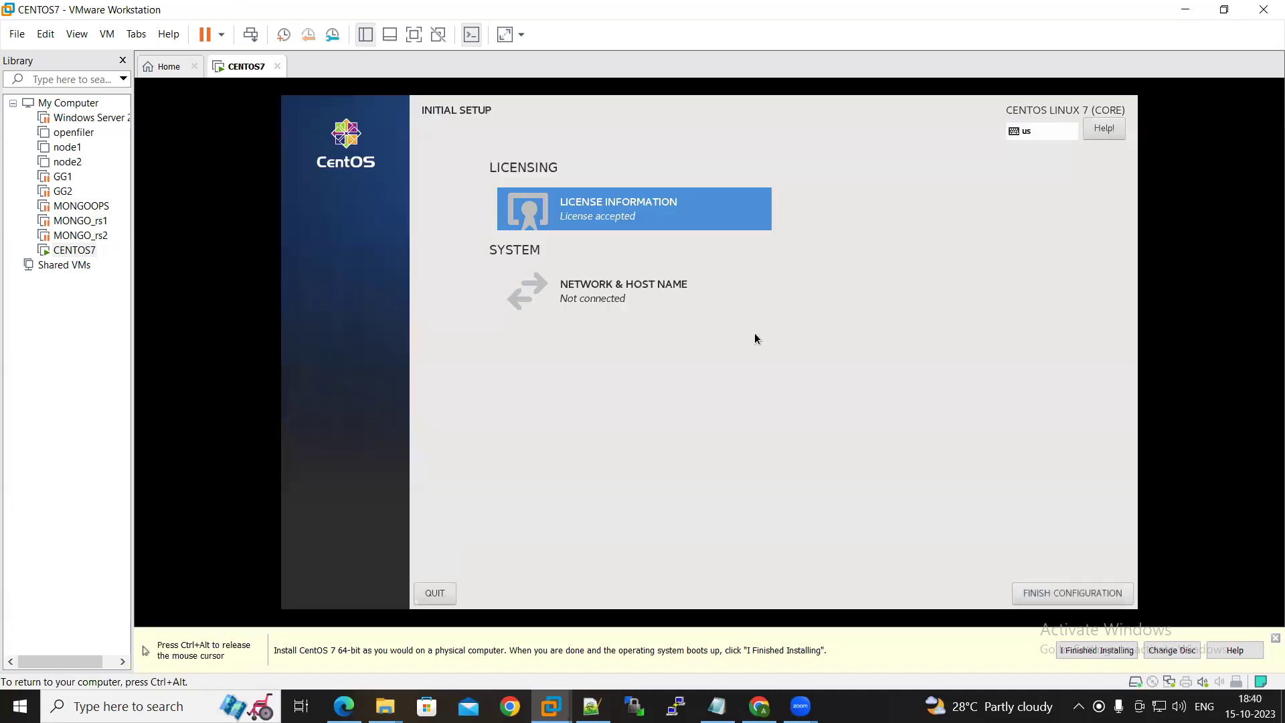
Turn on the ens33 Ethernet connection in Network & Host Name
left_click(650, 292)
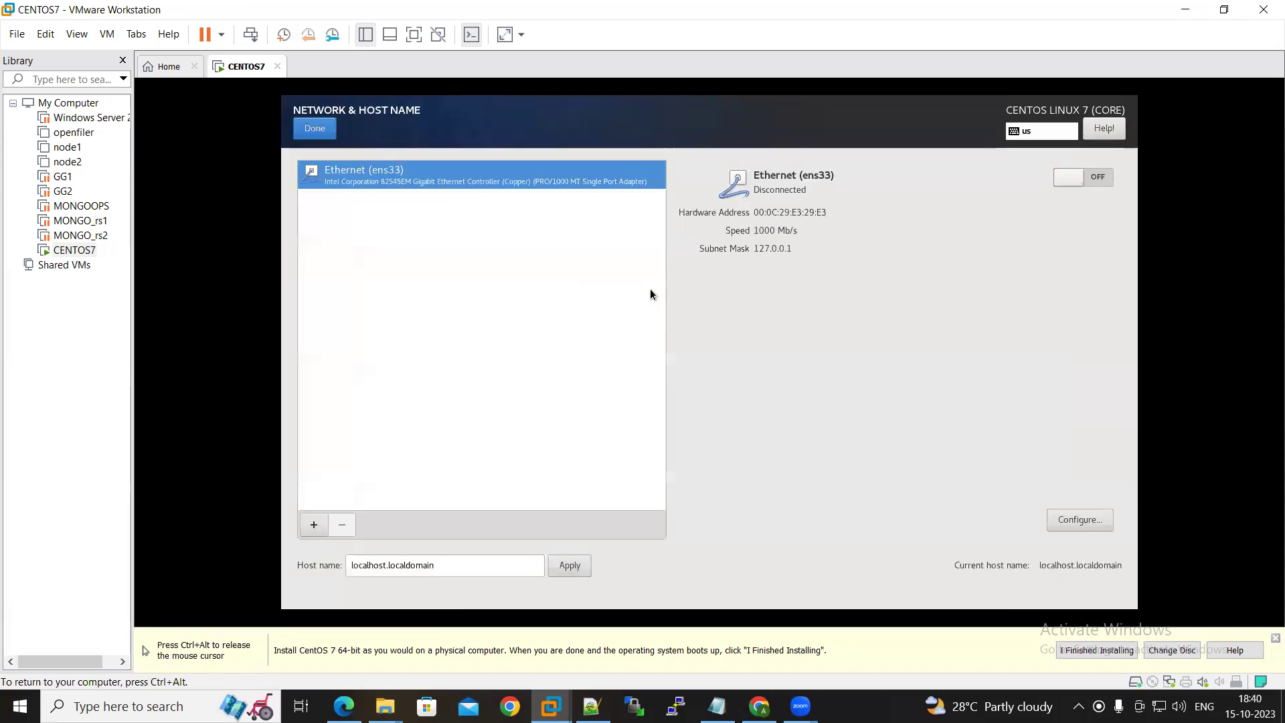
left_click(1098, 176)
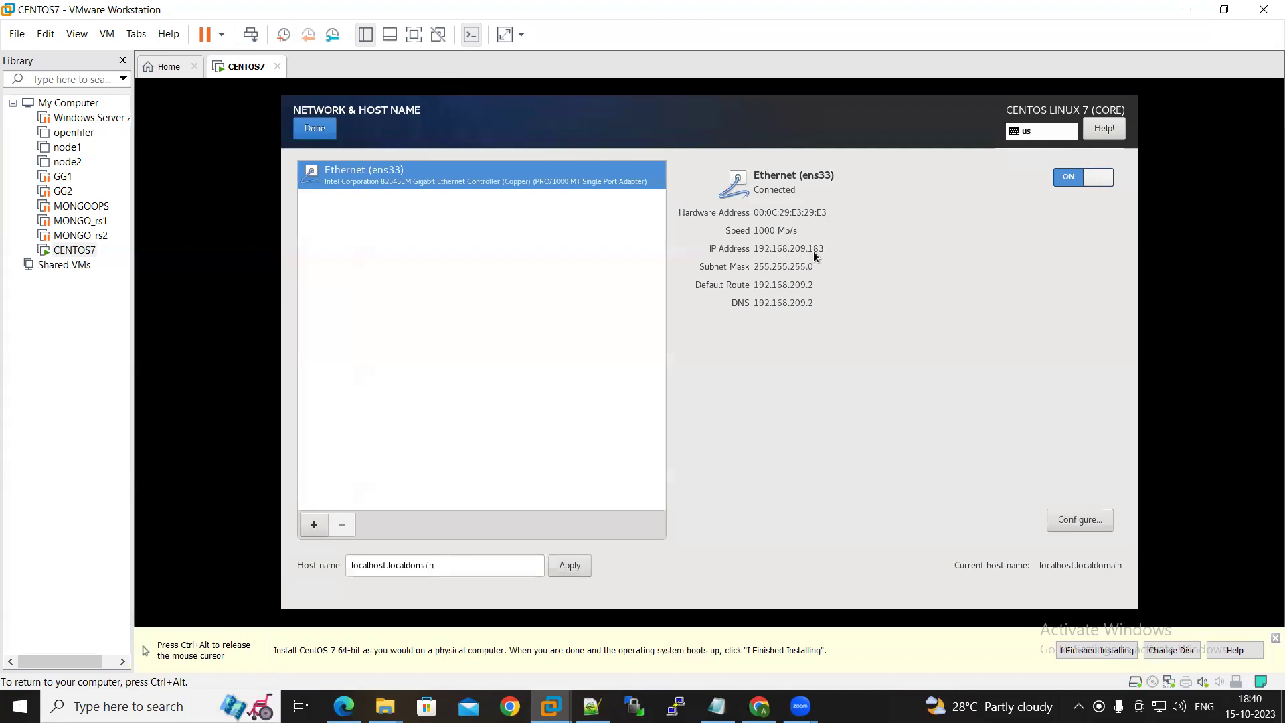
left_click(323, 133)
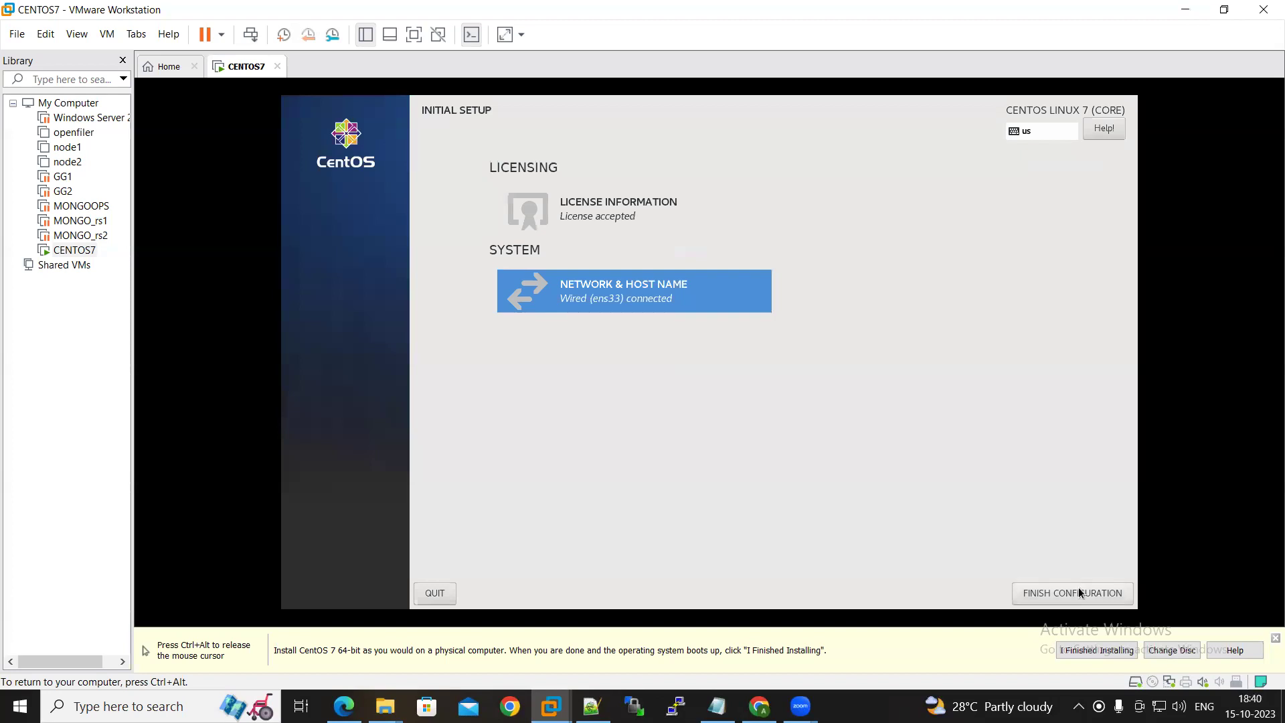
Finish Initial Setup and sign in to GNOME as root with its password
left_click(1074, 589)
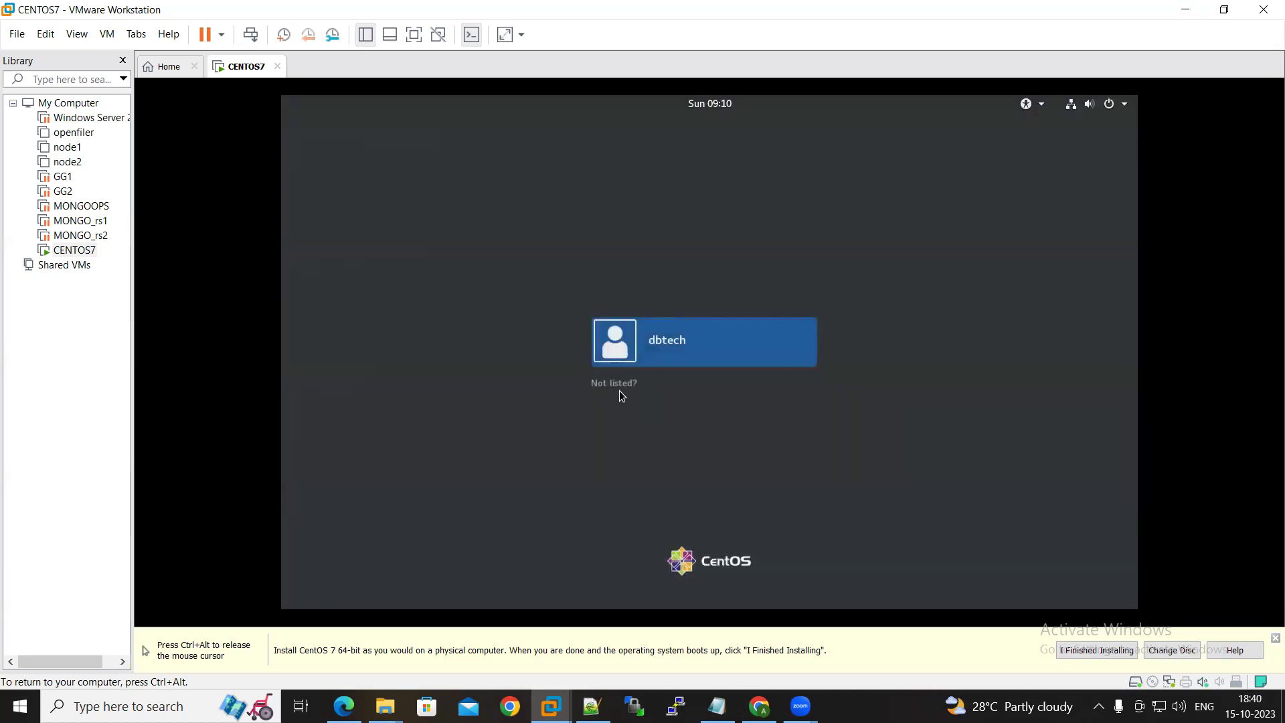
left_click(625, 387)
type("root")
key("Return")
type("********")
key("Return")
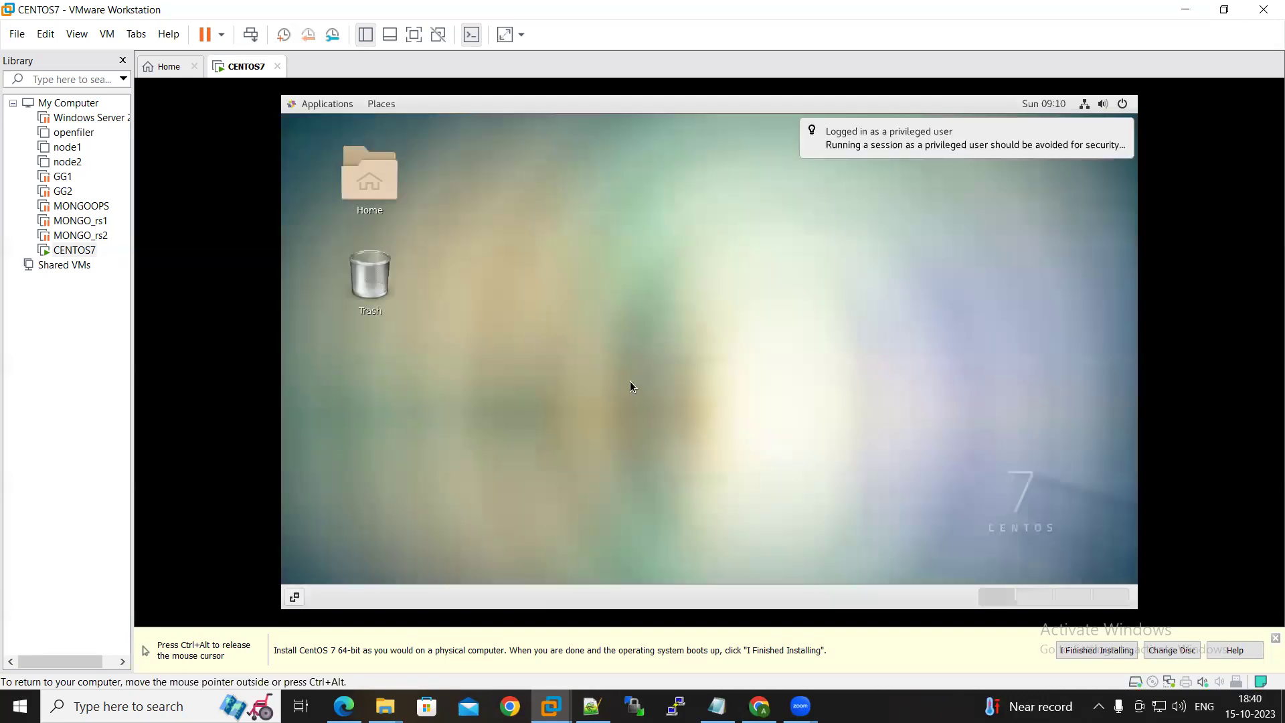
Complete GNOME welcome setup with English and US keyboard, skipping online accounts, and close Getting Started
right_click(563, 296)
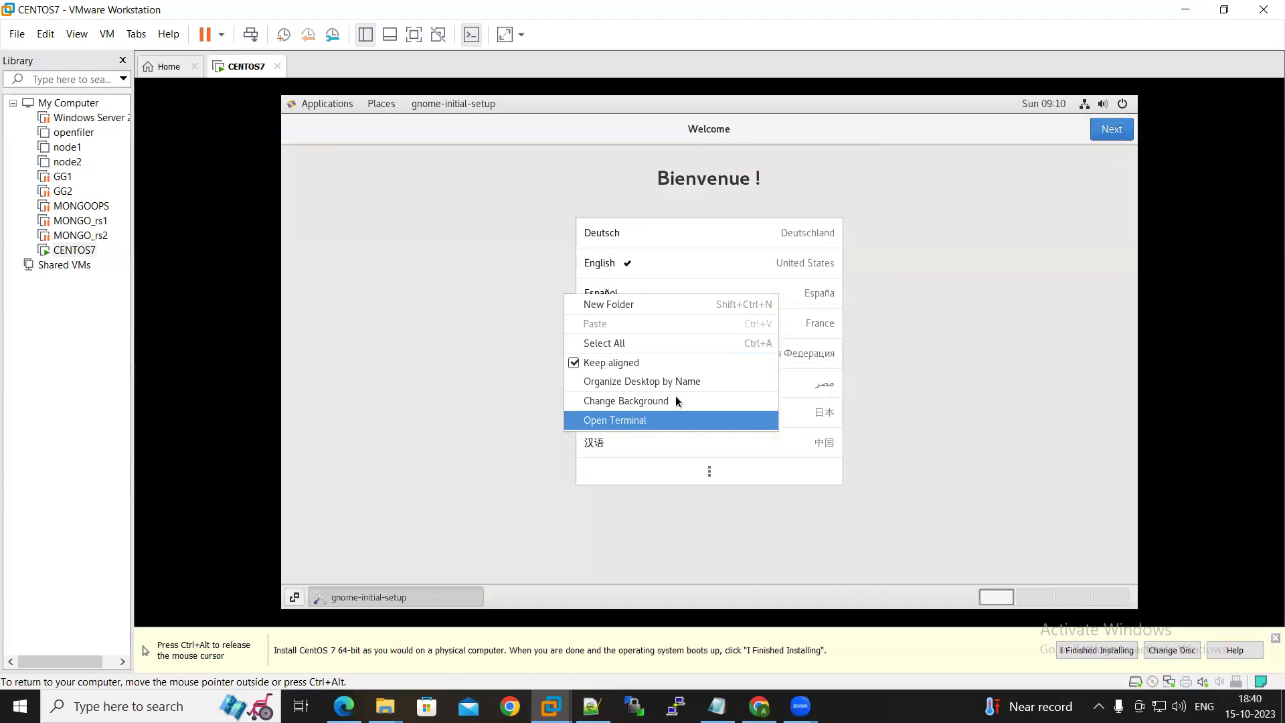
left_click(1058, 223)
left_click(1111, 133)
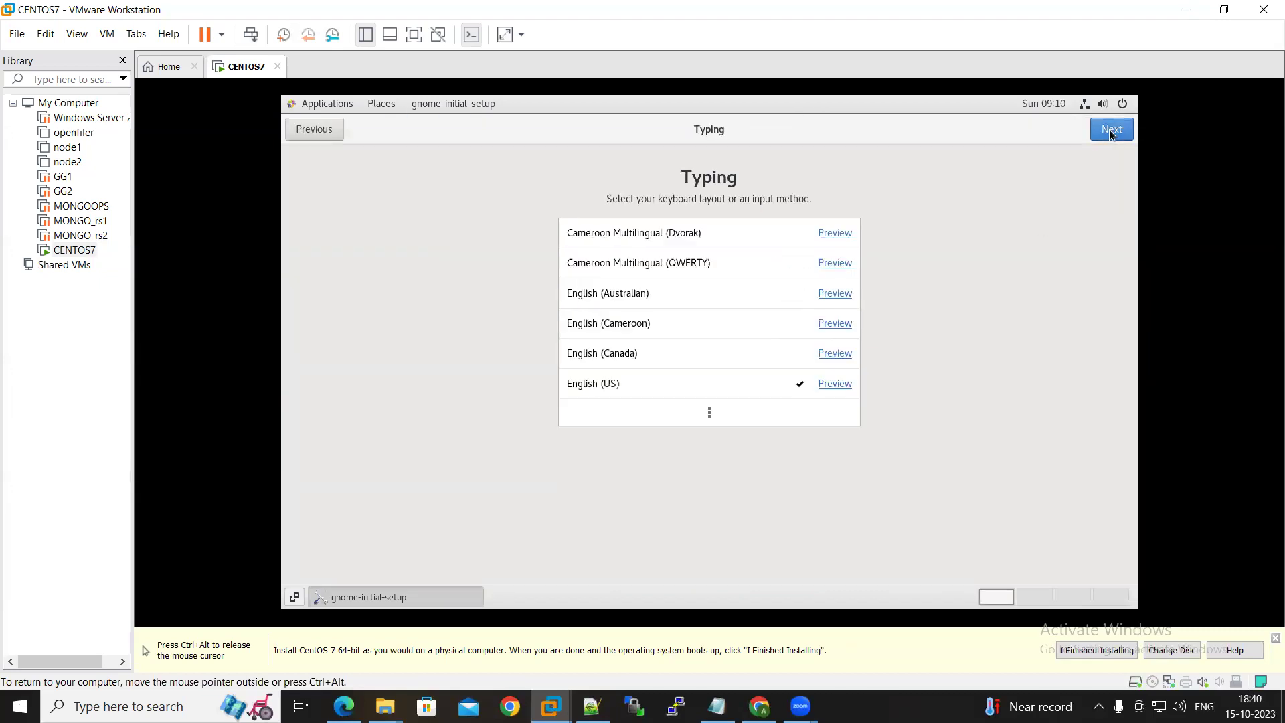
left_click(1111, 133)
left_click(1111, 133)
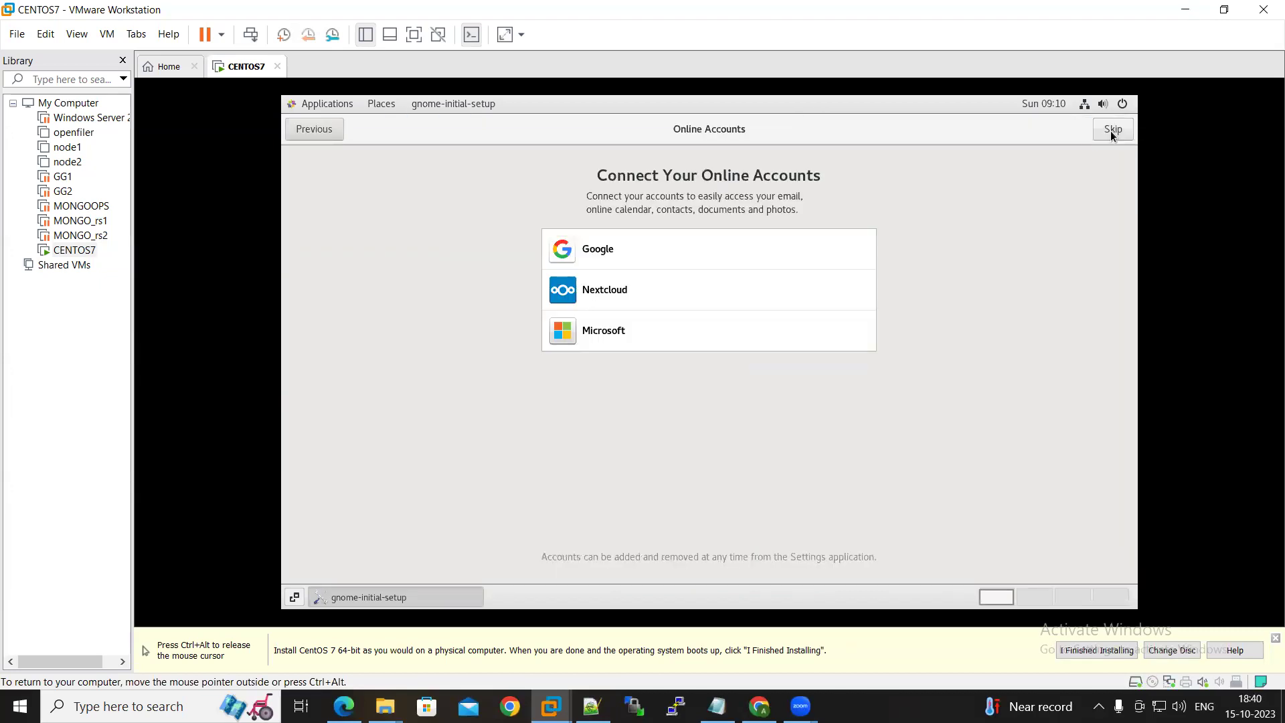
left_click(1113, 132)
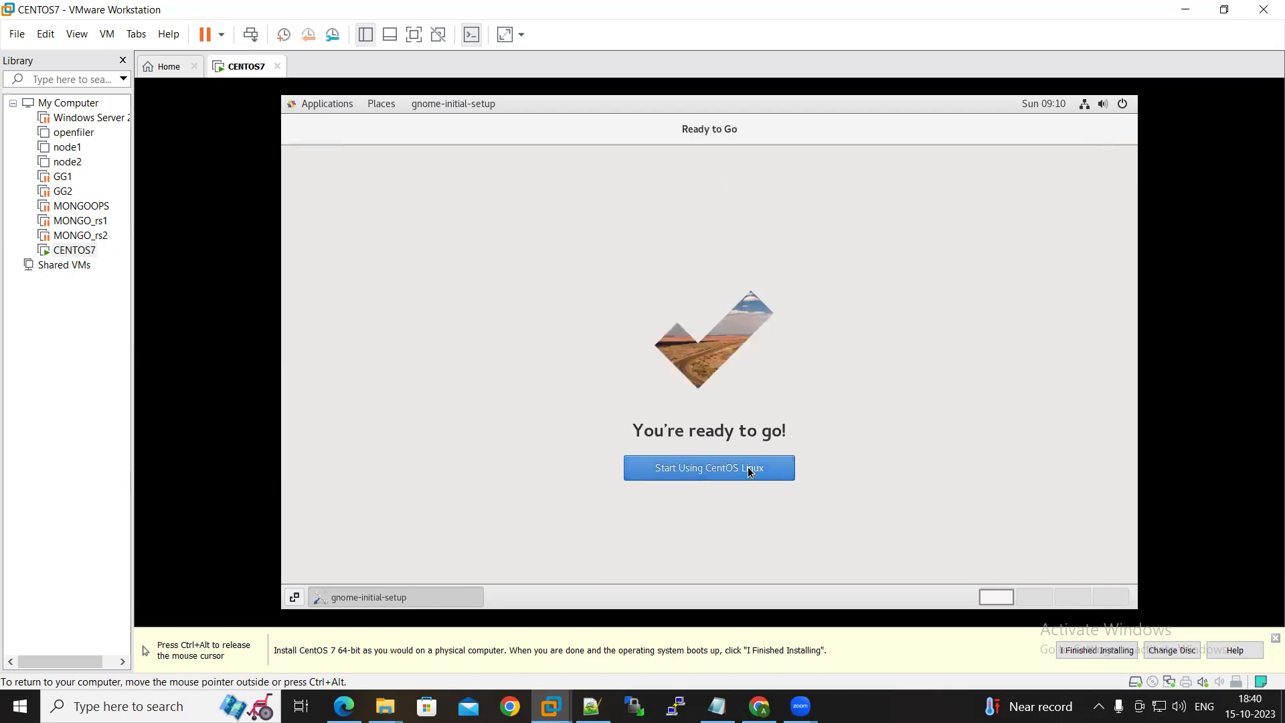
left_click(750, 471)
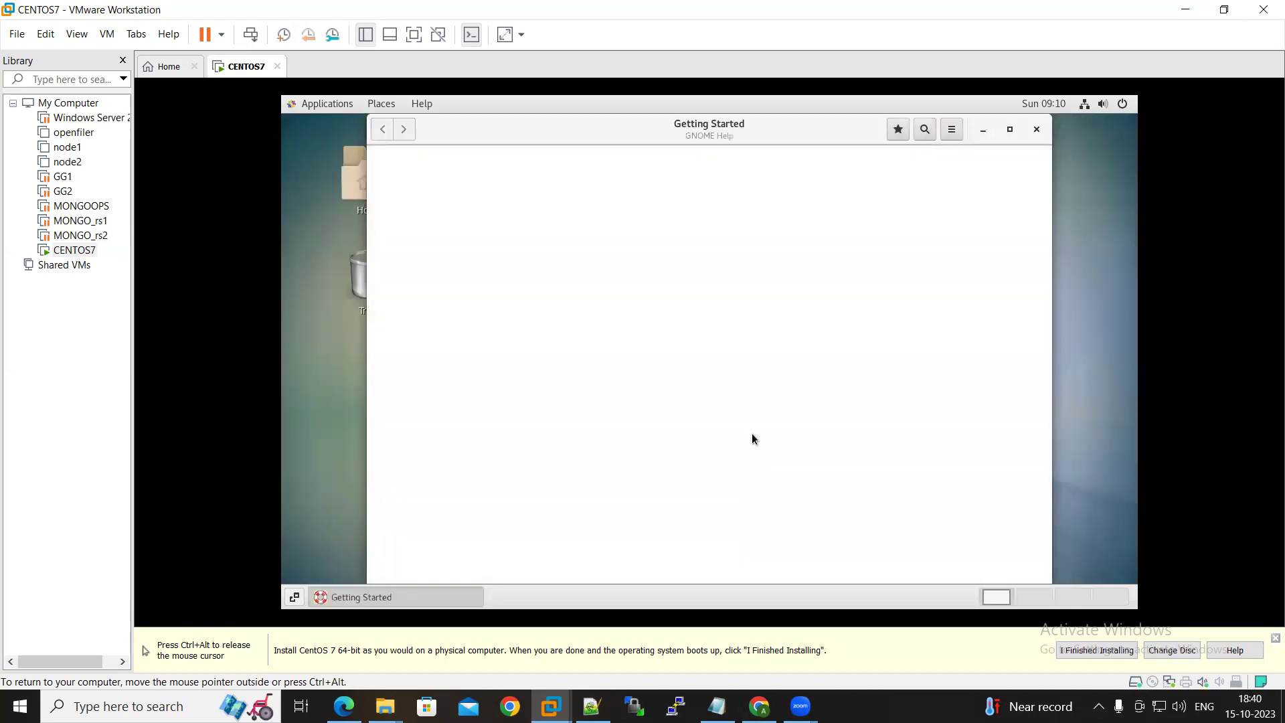
left_click(1037, 133)
Run df -h in a root terminal and highlight the /boot, /u01 and 1.4T /u02 rows
right_click(641, 256)
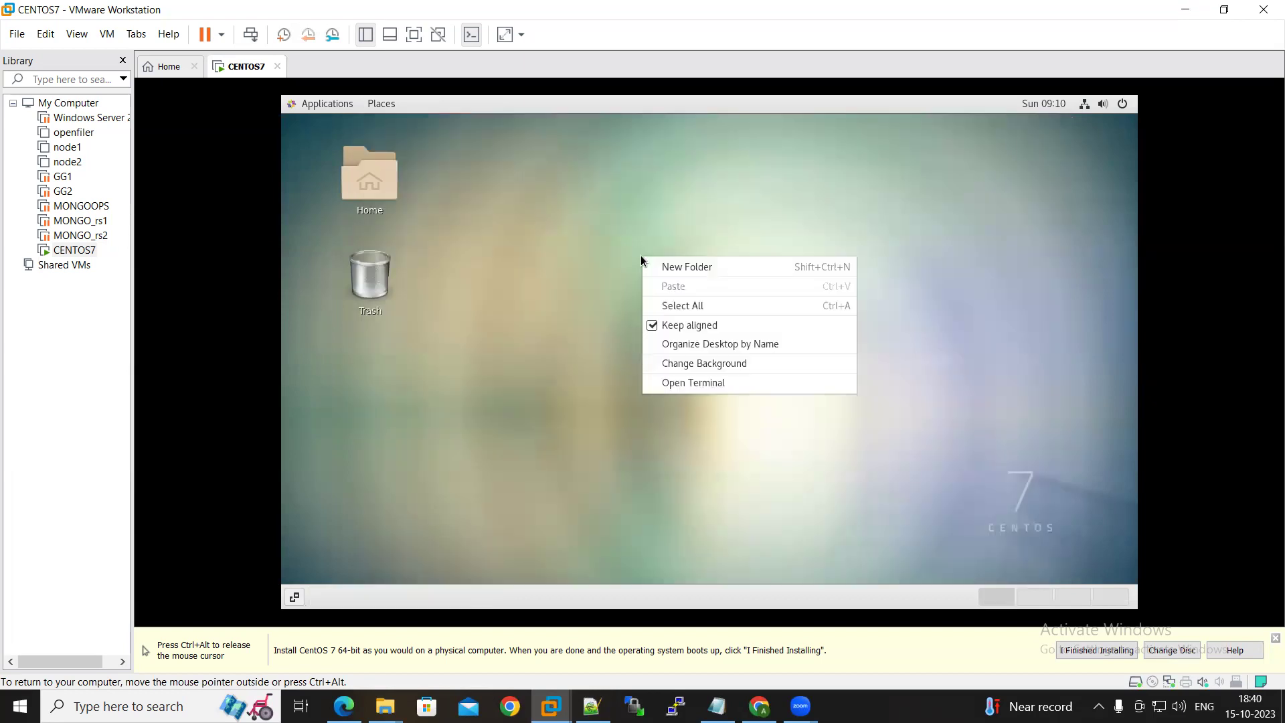
left_click(725, 383)
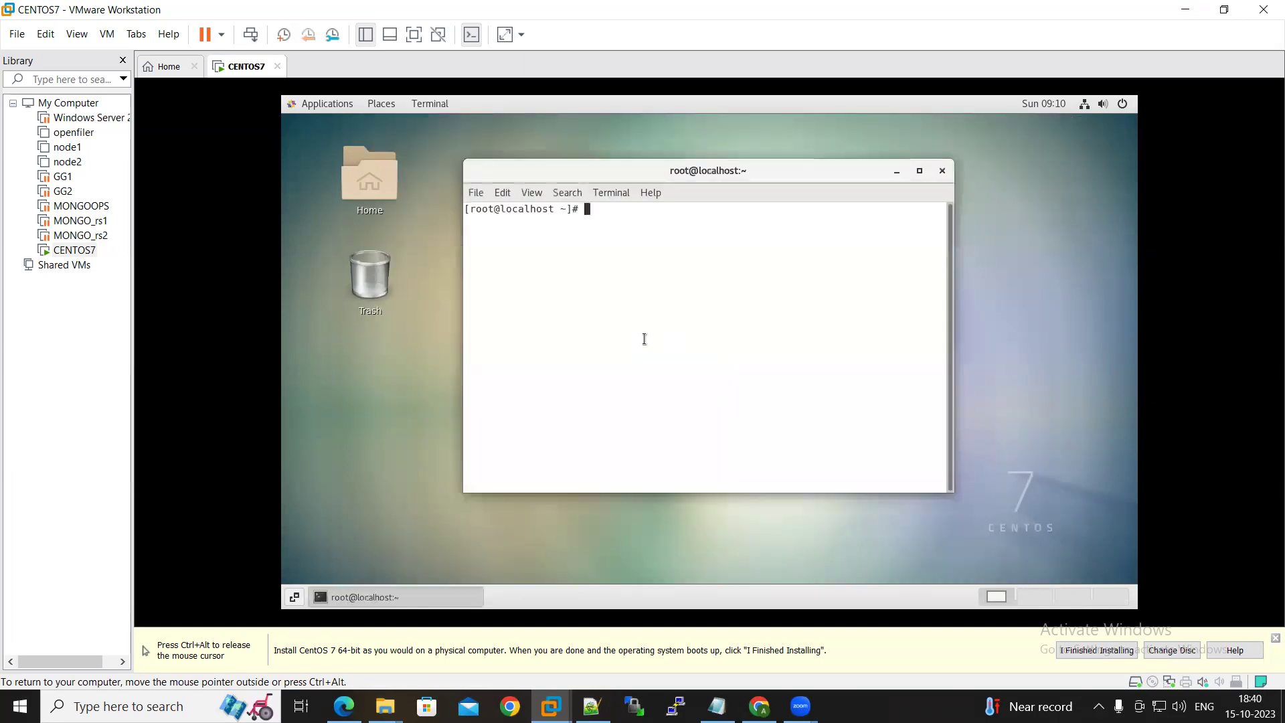
type("df -h")
key("Return")
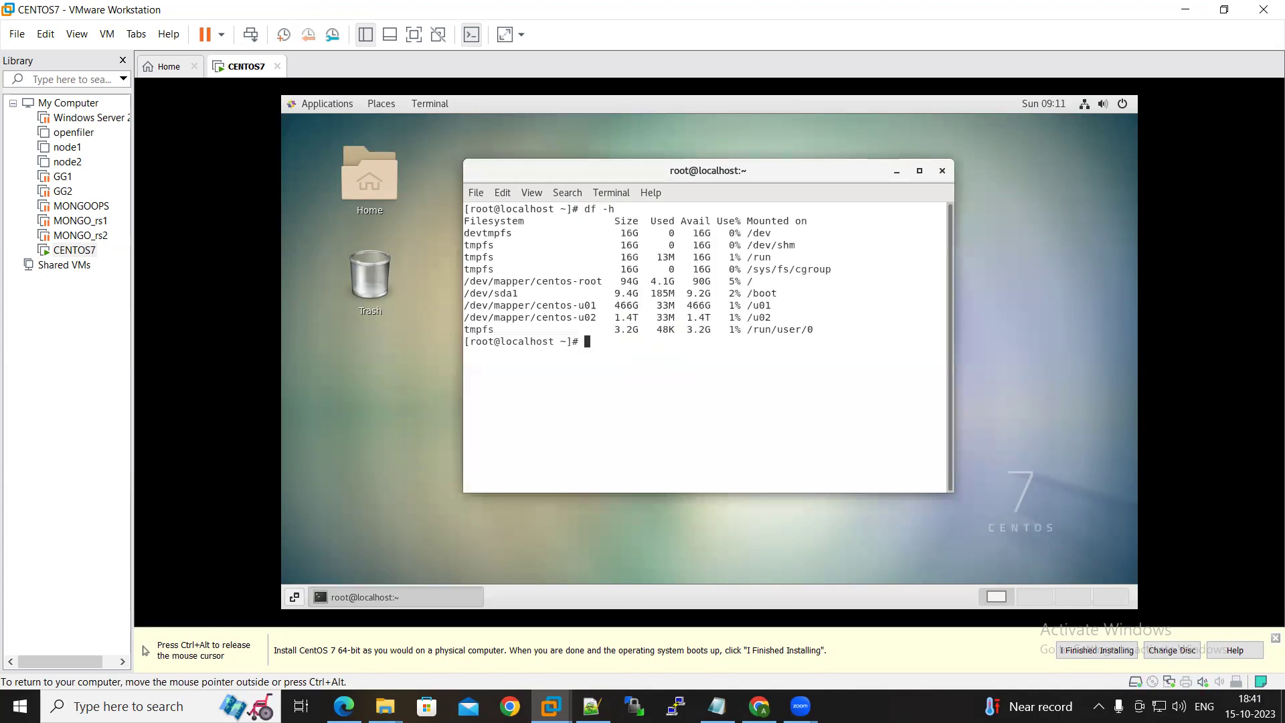
left_click_drag(780, 305, 466, 293)
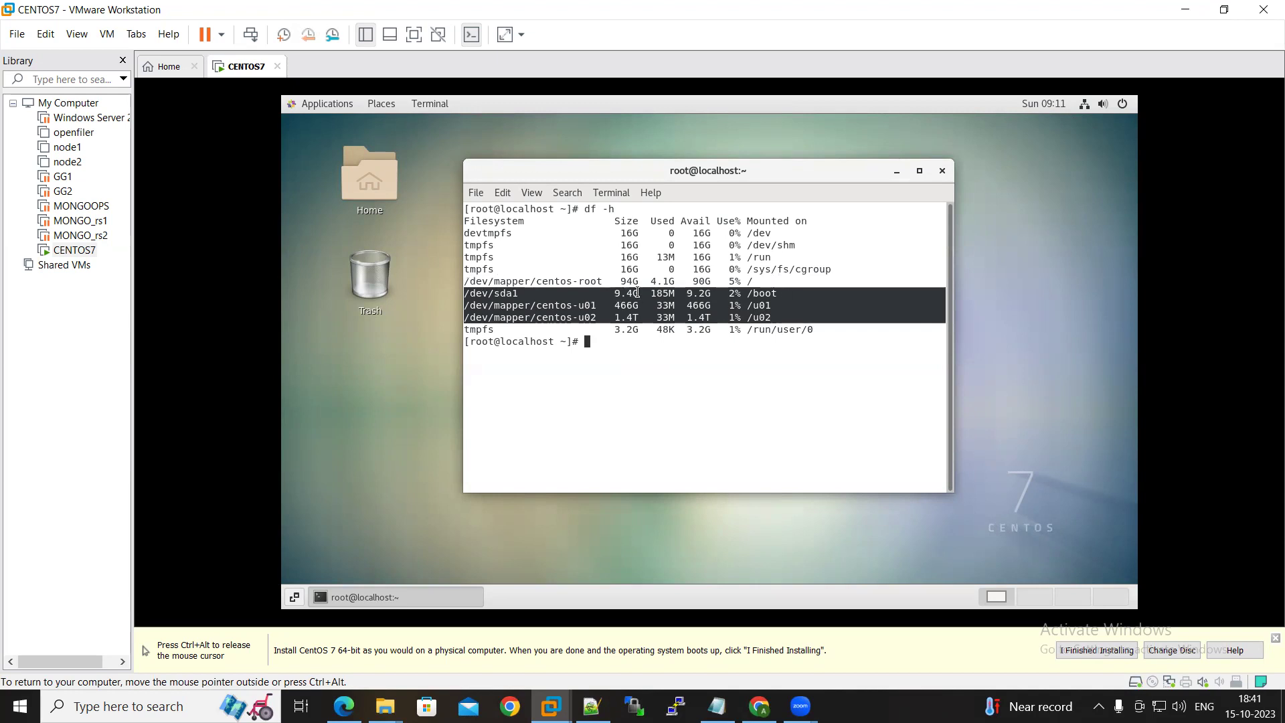
left_click_drag(639, 282, 610, 317)
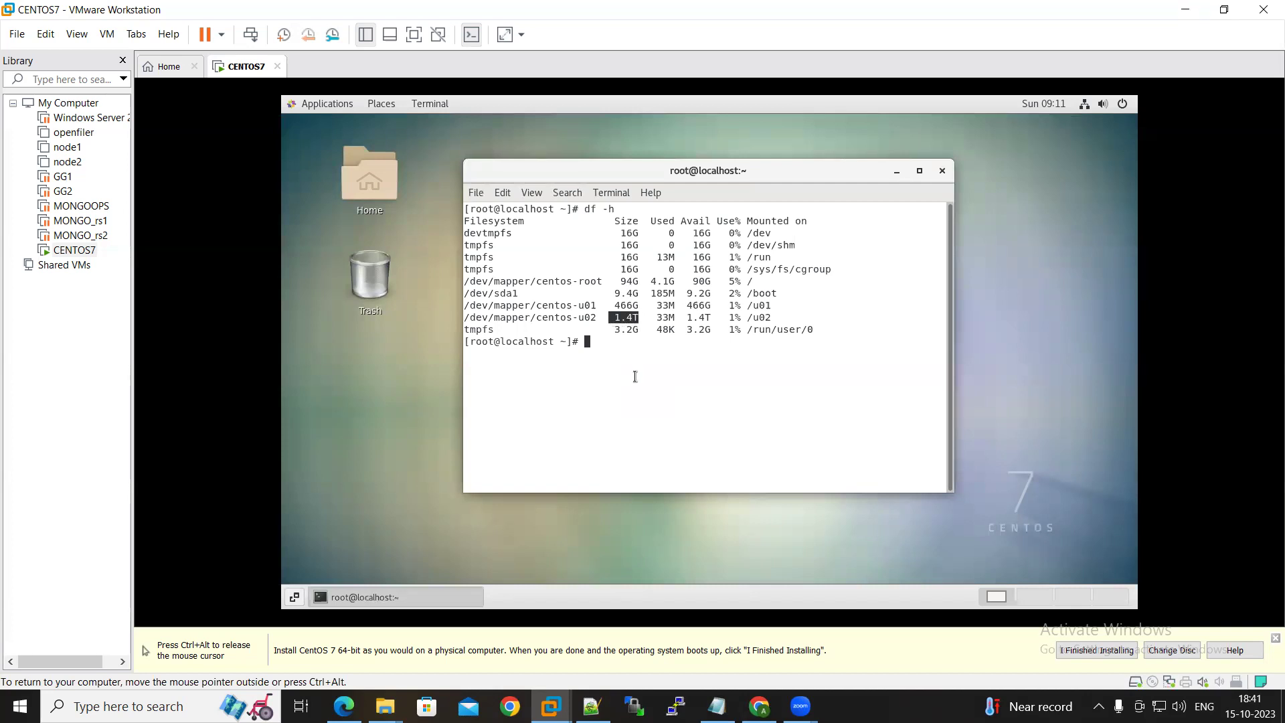
Run ifconfig in the VM terminal and highlight ens33's inet address 192.168.209.183
type("ifconfig")
key("Return")
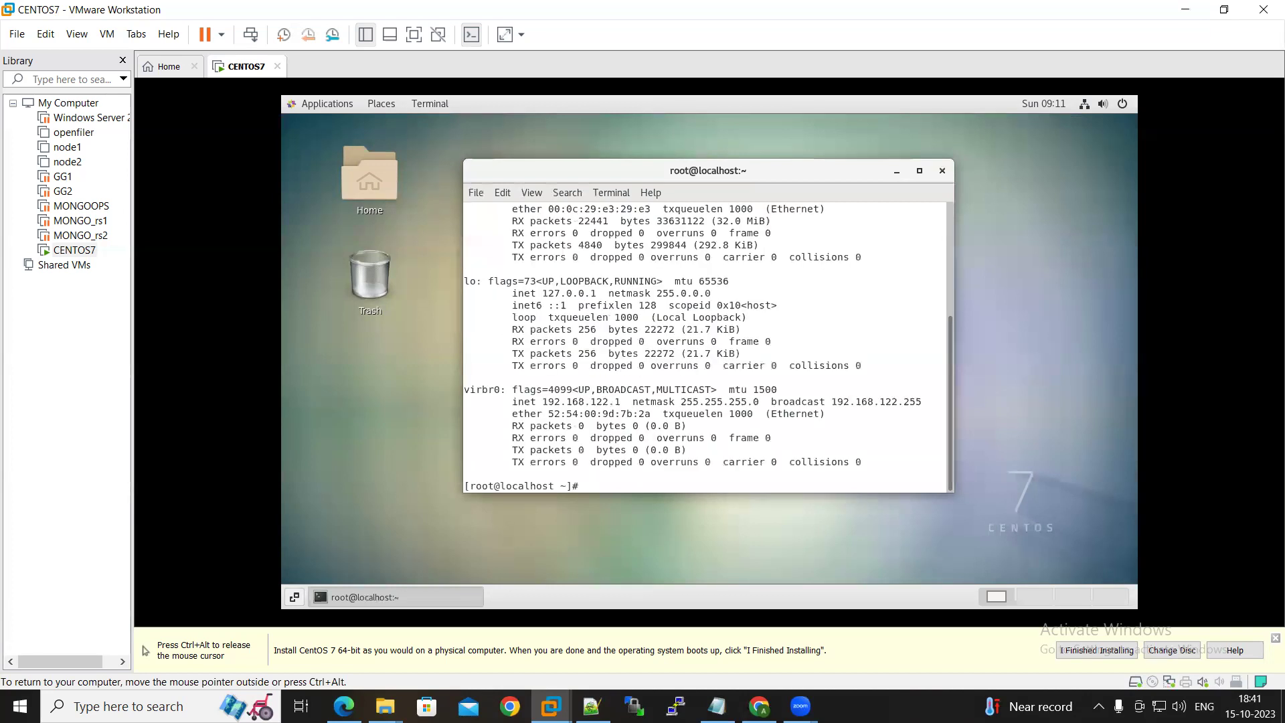
scroll(623, 327, "up", 1)
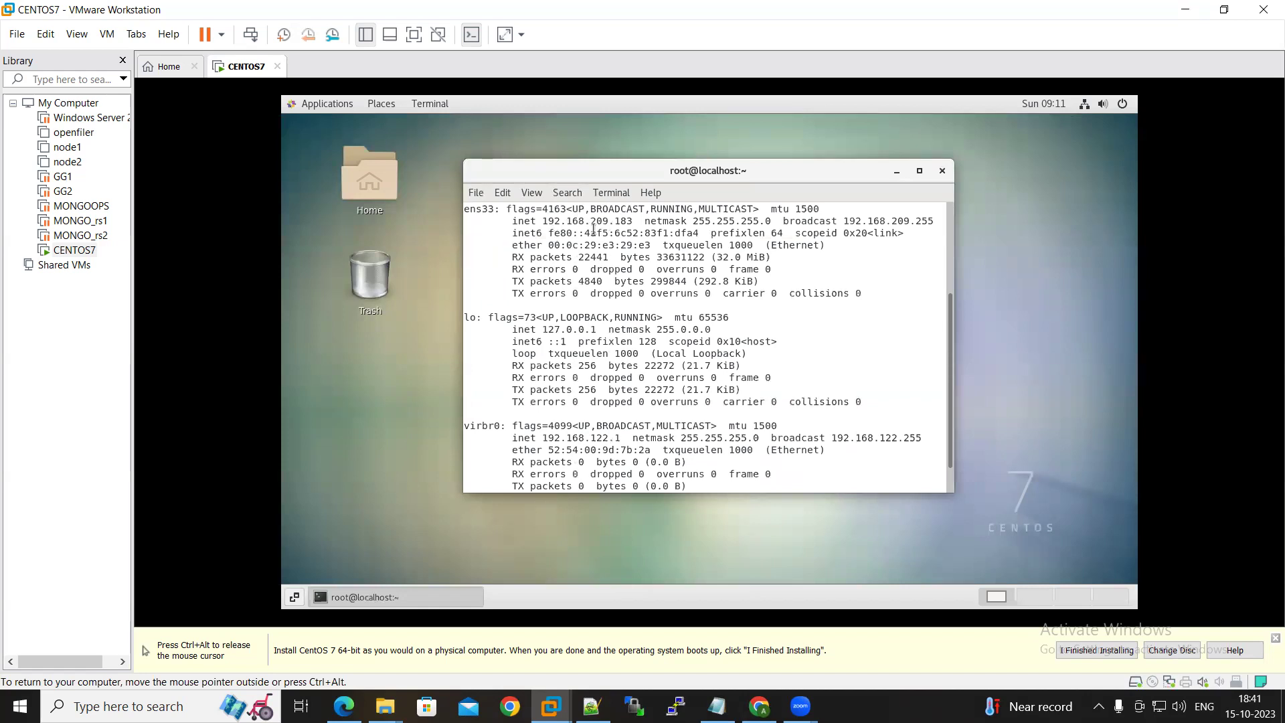
left_click_drag(634, 221, 544, 226)
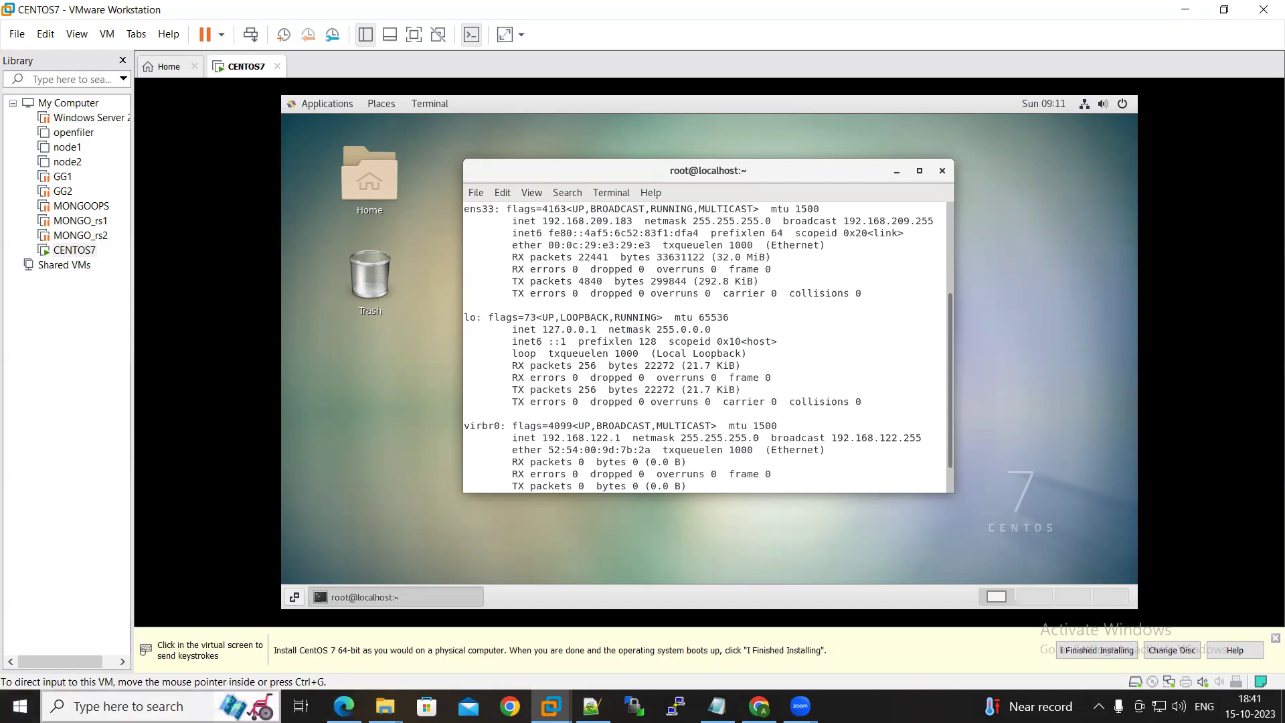
Start a PuTTY SSH connection to host 192.168.209.183
left_click(676, 706)
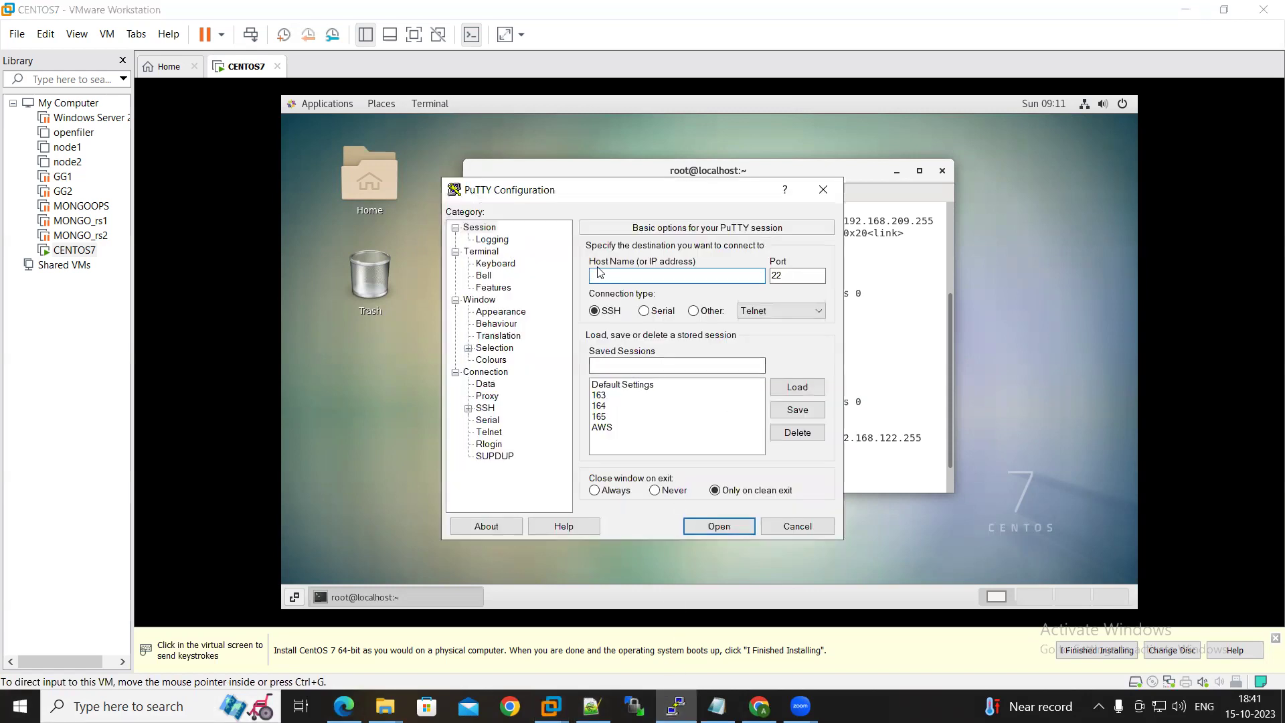
type("192")
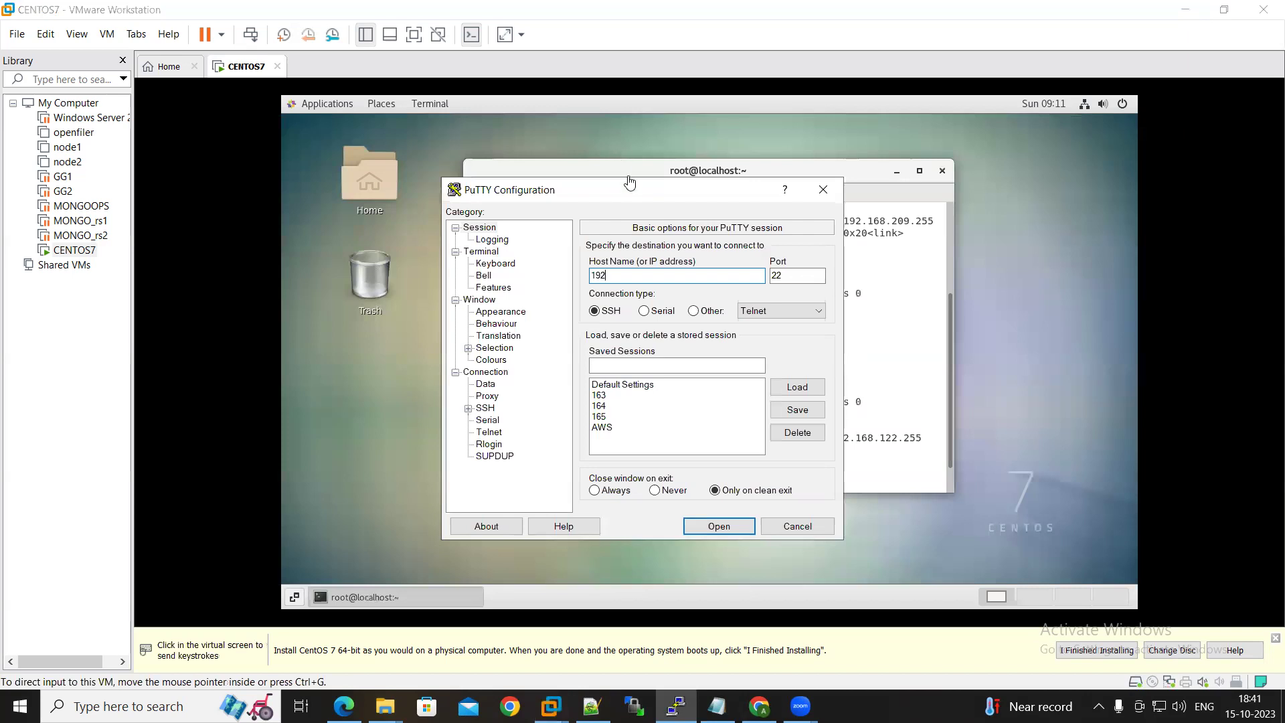
left_click_drag(632, 195, 640, 280)
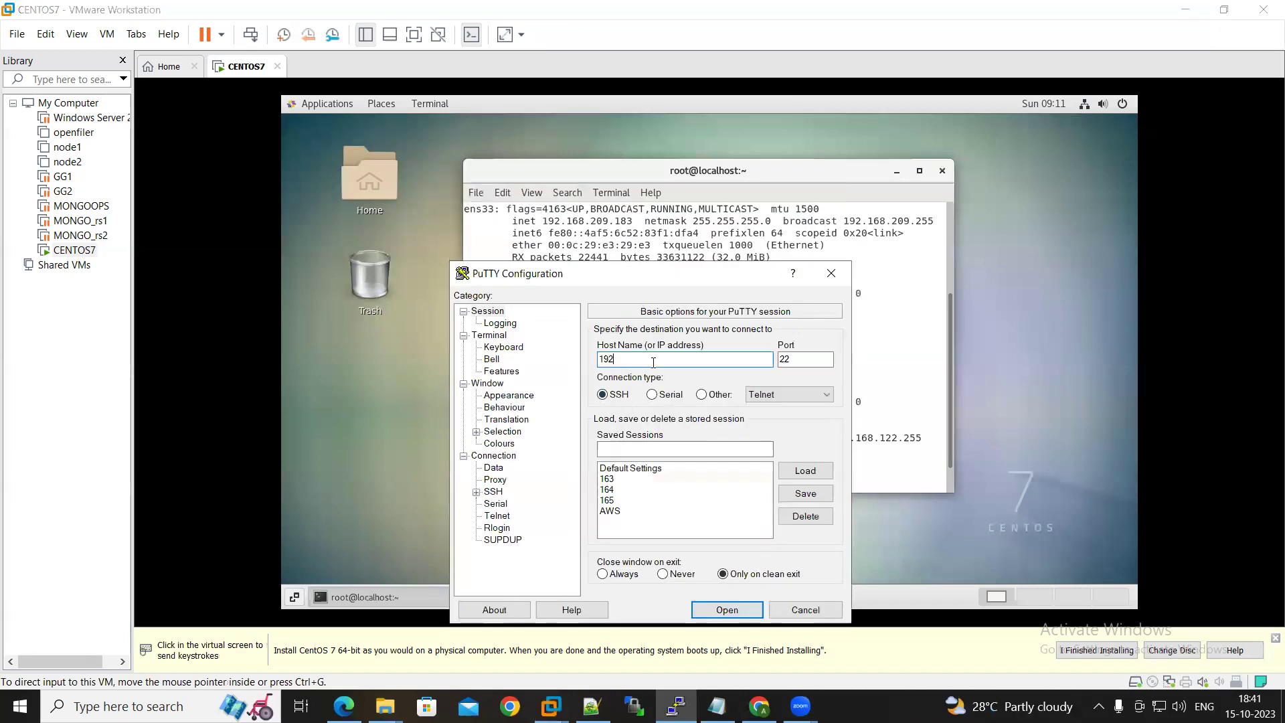
type(".168.209")
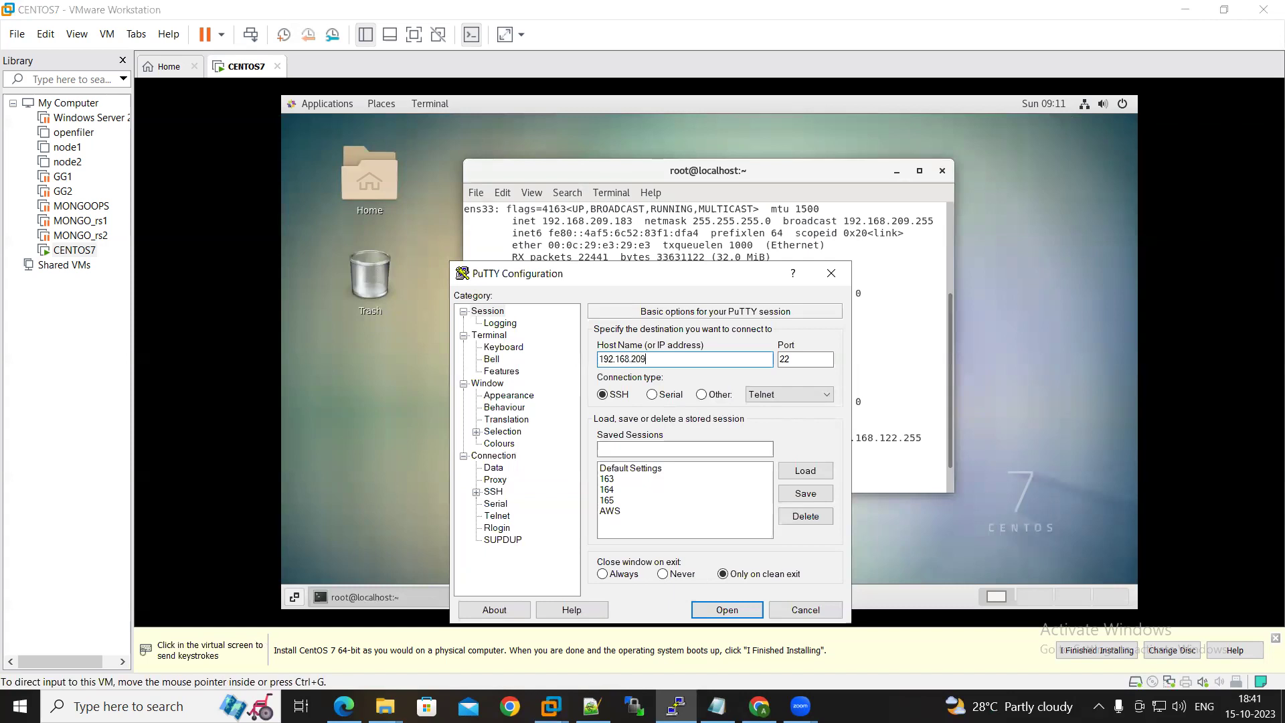
type(".183")
left_click(739, 609)
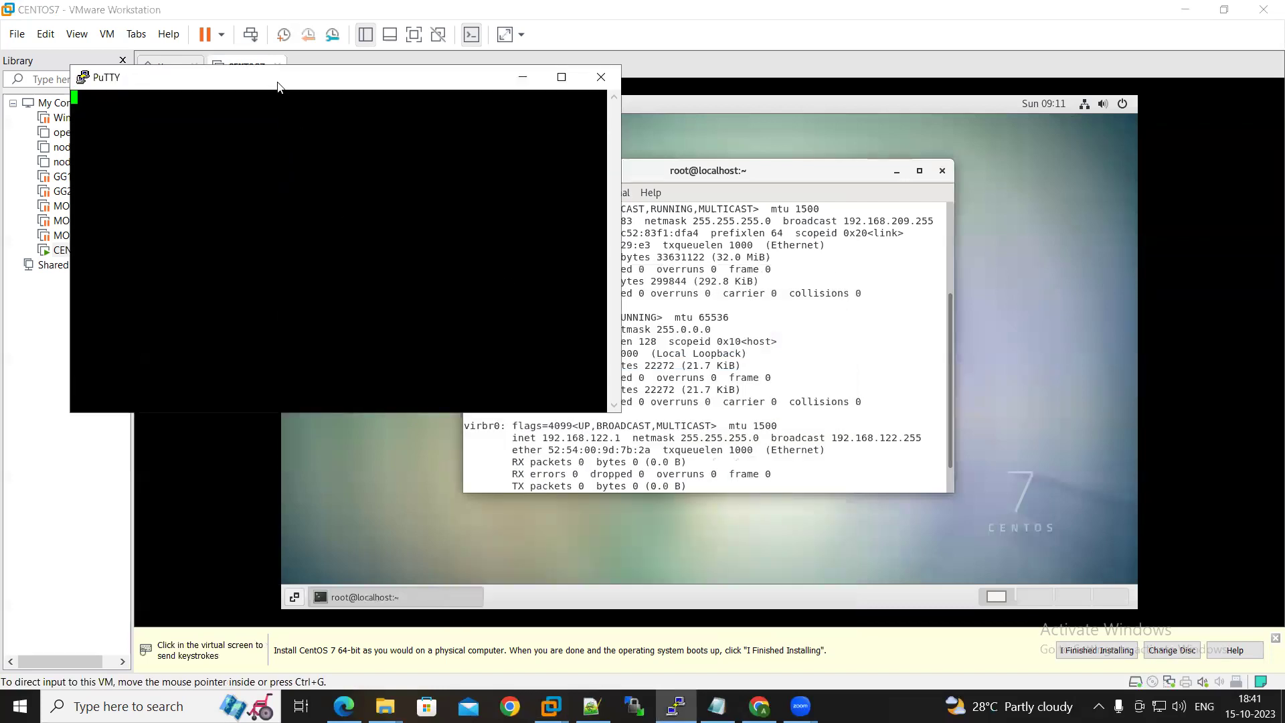
Duplicate the PuTTY session, accept the host key, and log in as root
left_click_drag(282, 85, 335, 135)
right_click(335, 131)
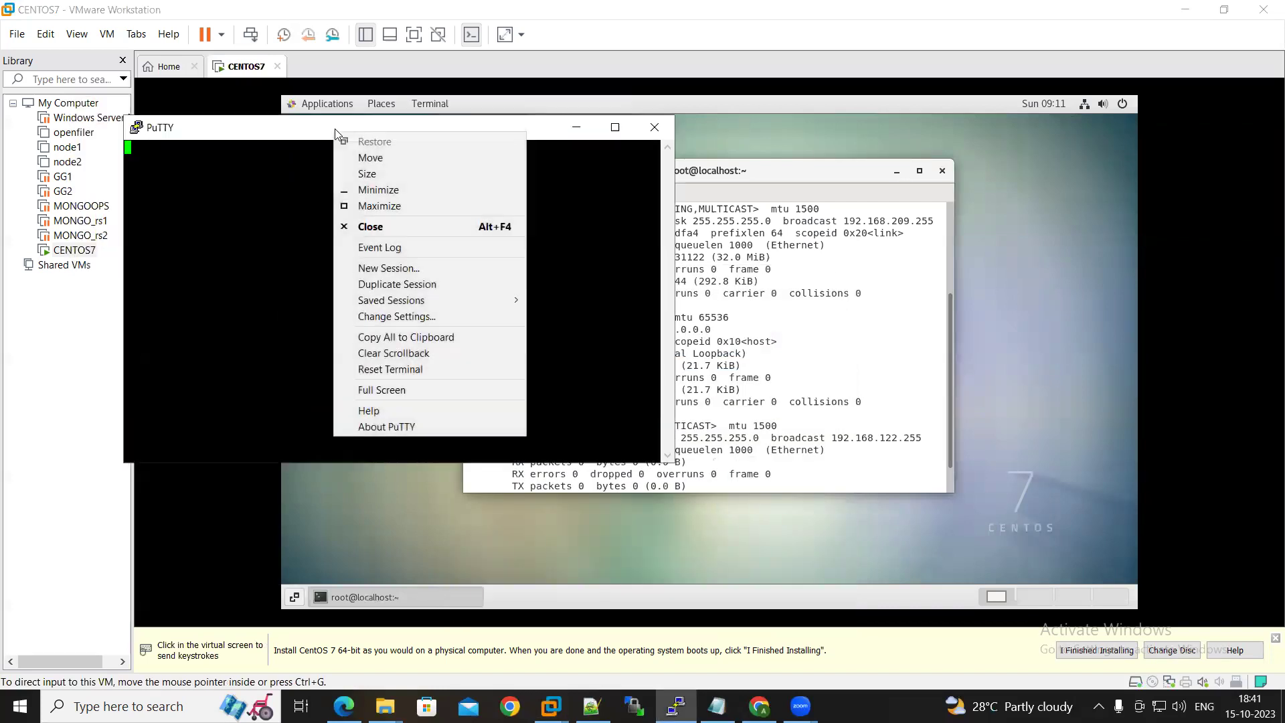
left_click(386, 284)
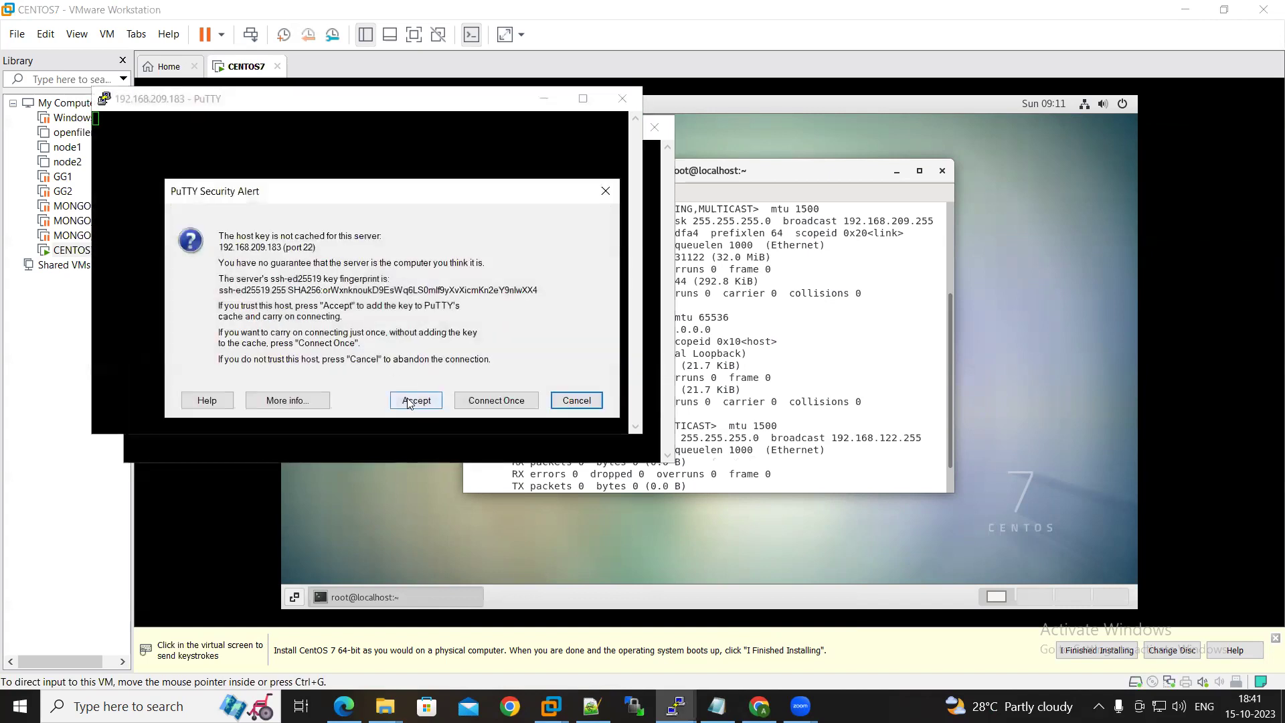
left_click(415, 396)
type("root")
key("Return")
key("Return")
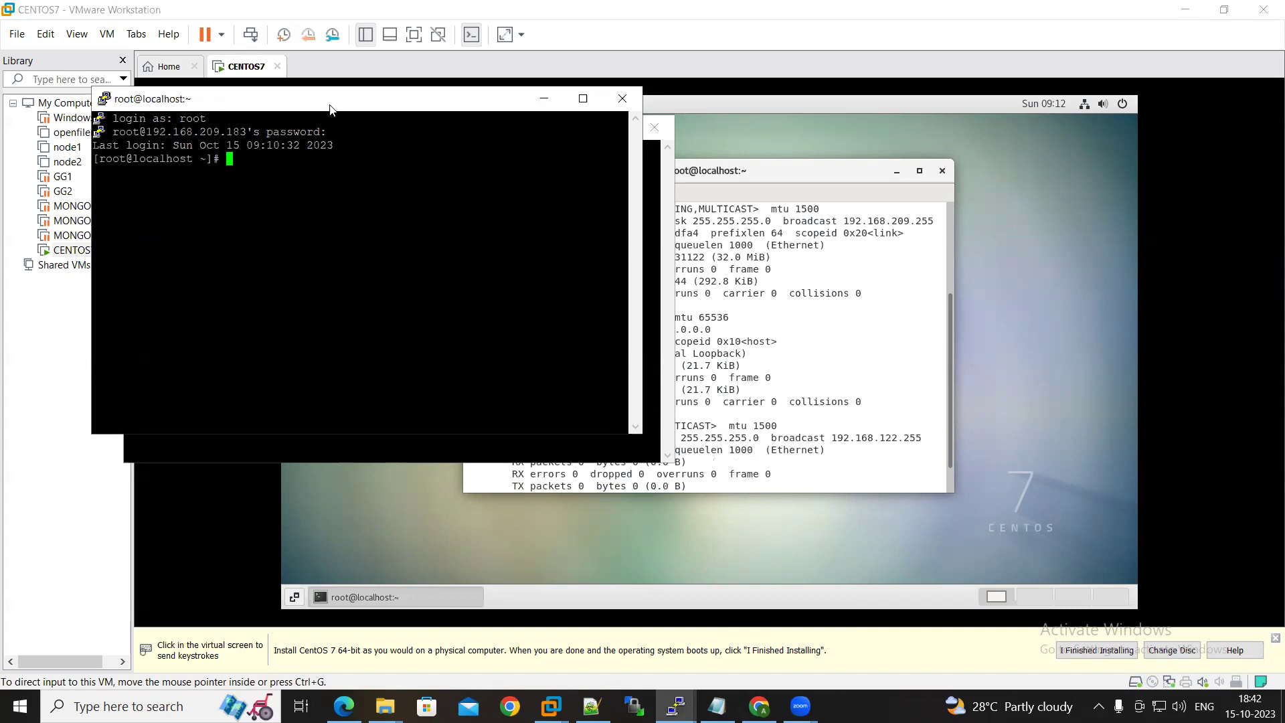
double_click(331, 106)
key("Return")
key("Return")
key("Return")
key("Return")
Over SSH, run ifconfig and cat /etc/*release*, then highlight the CentOS Linux 7 name
type("ifconfig")
key("Return")
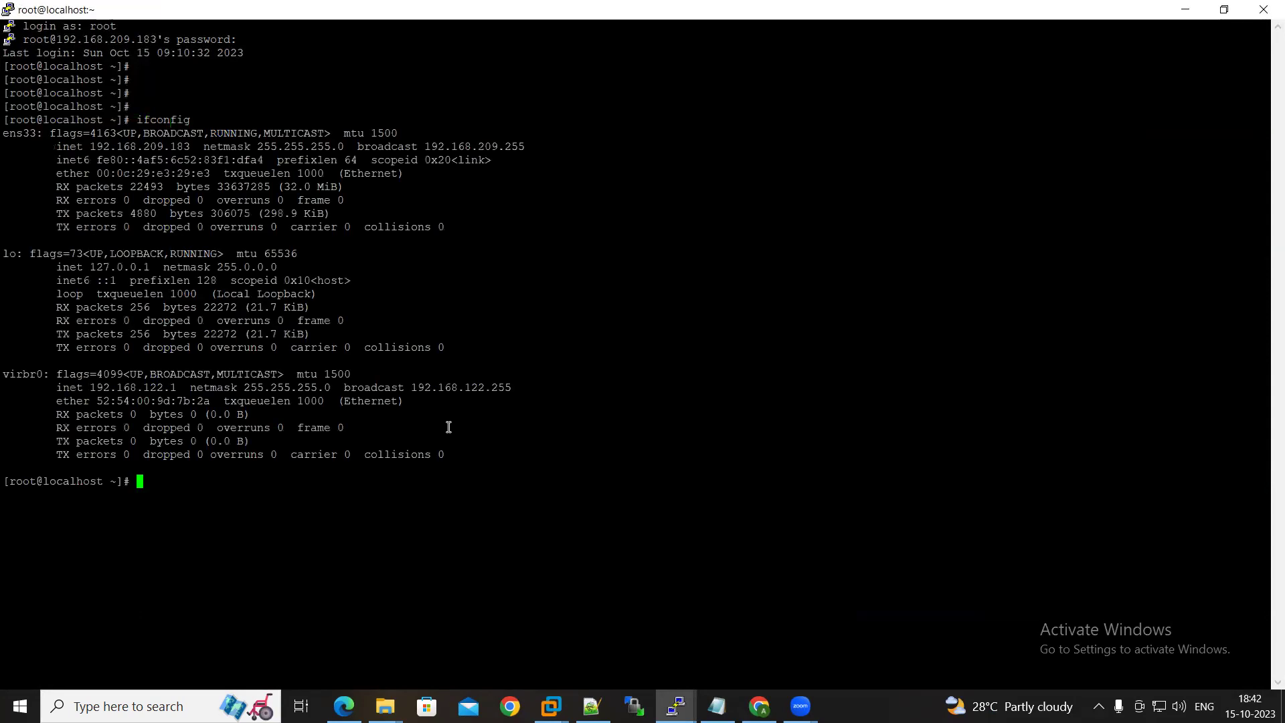
type("cat /etc/*release")
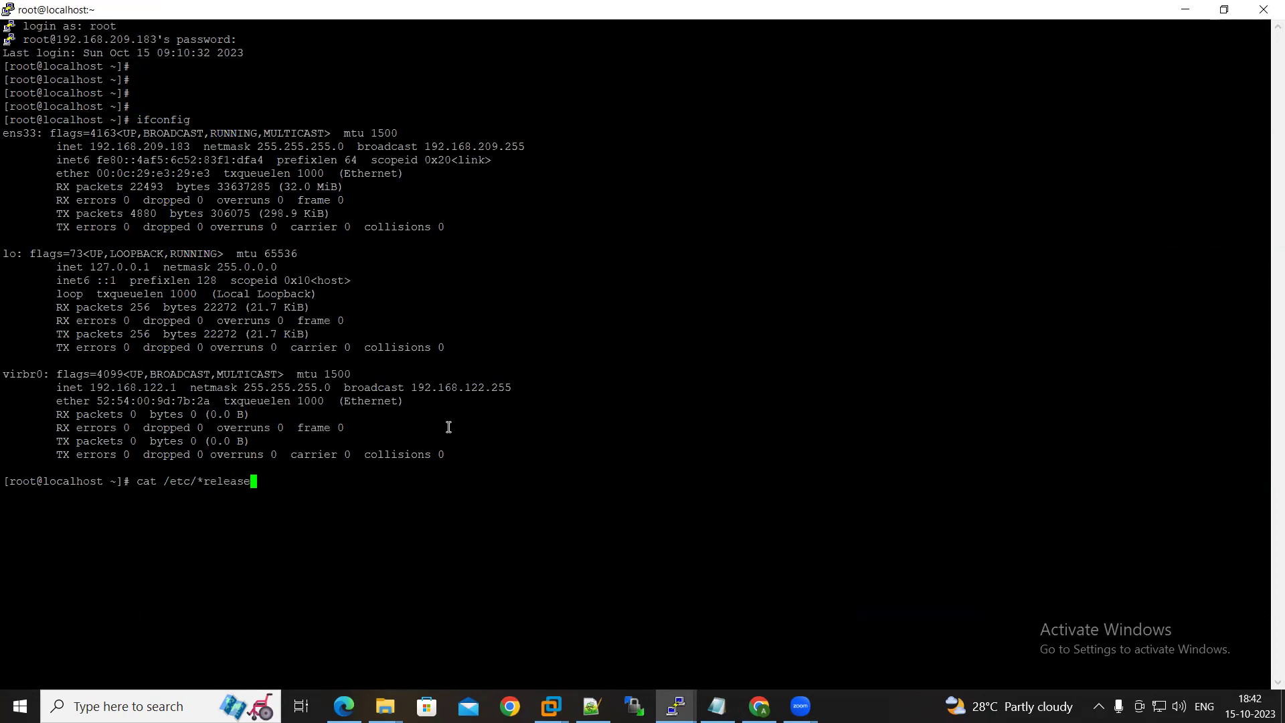
key("BackSpace")
key("BackSpace")
key("BackSpace")
type("as")
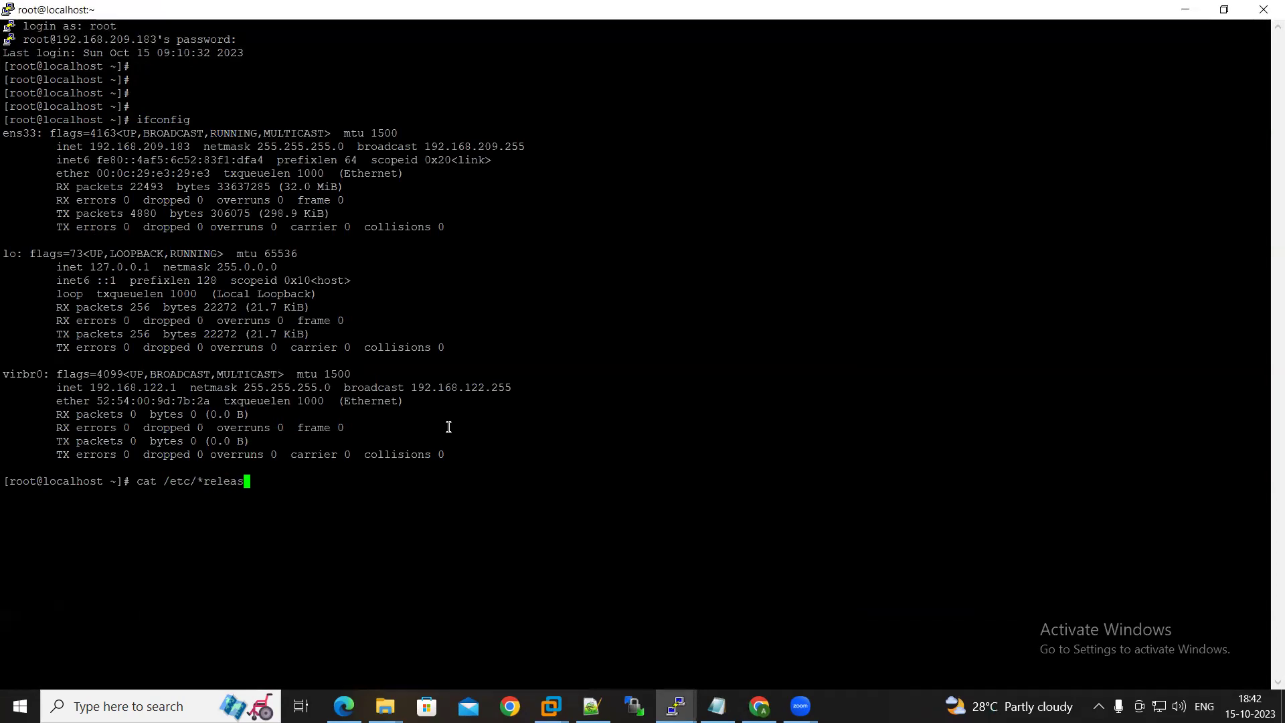
type("e*")
key("Return")
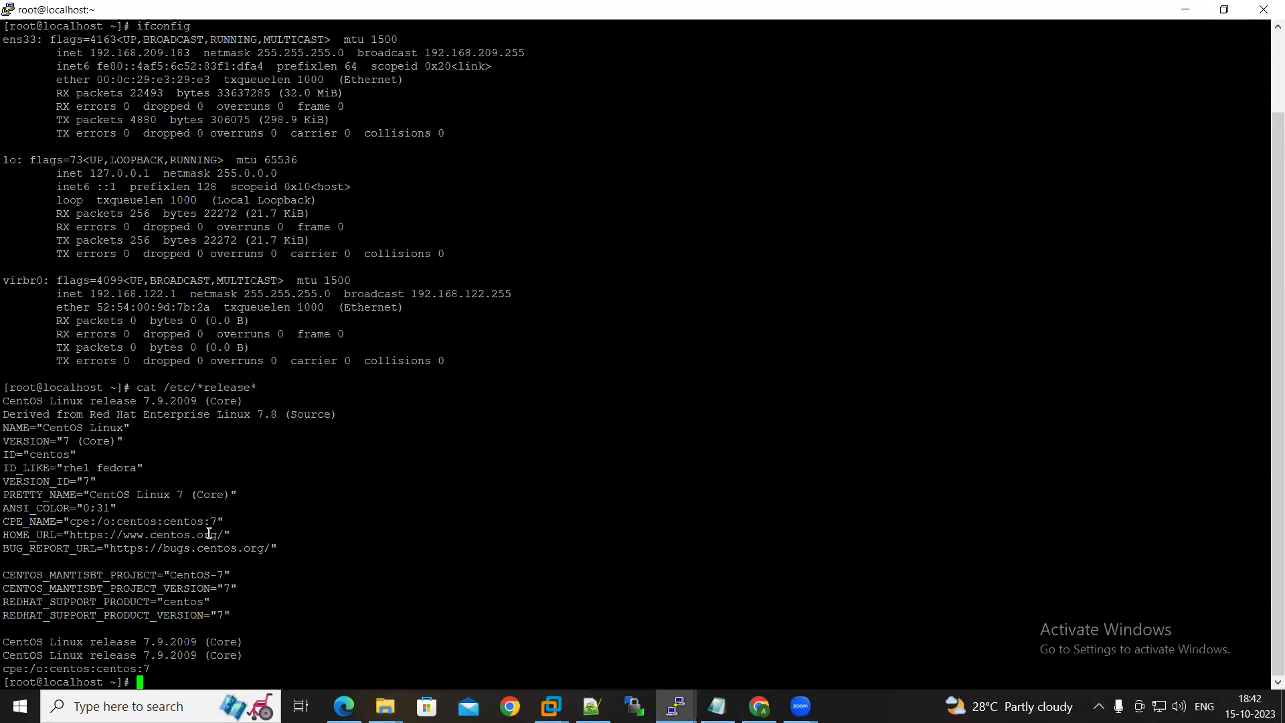
left_click_drag(194, 496, 123, 491)
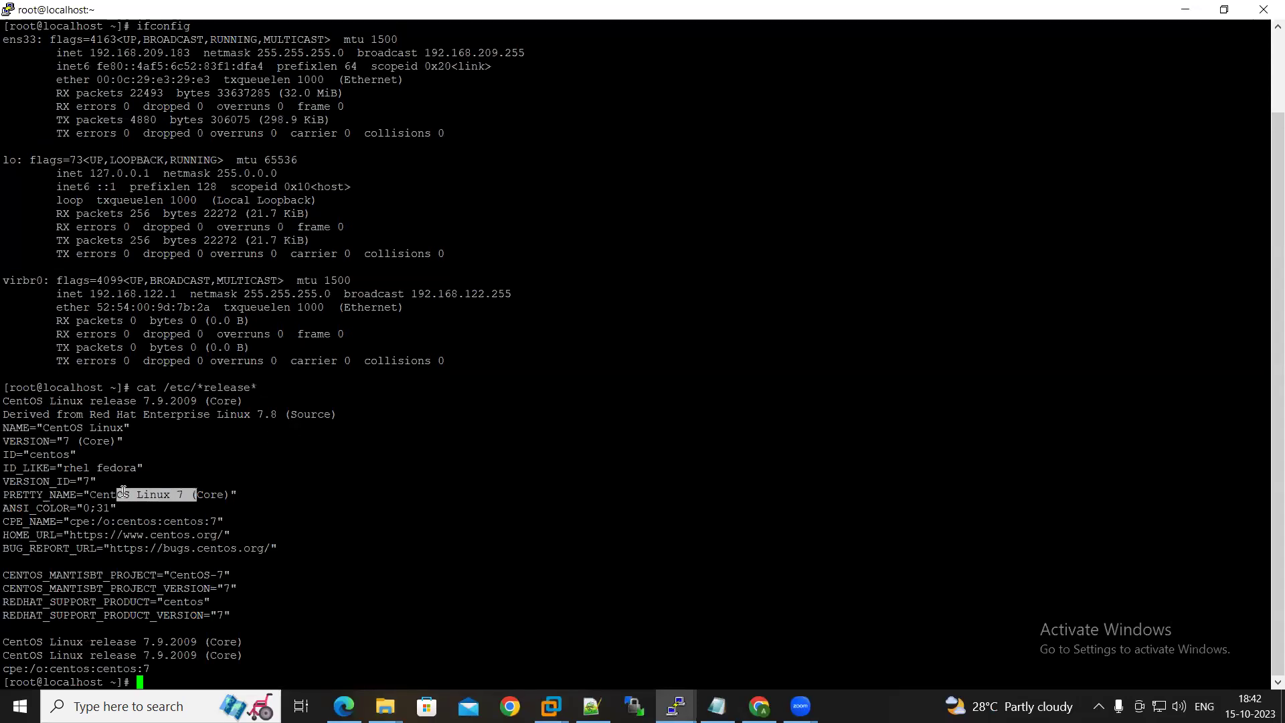